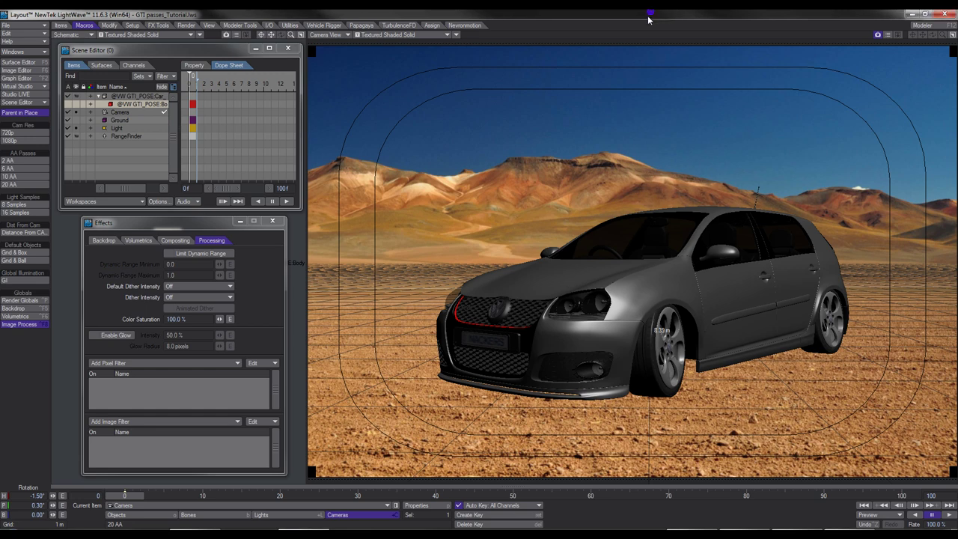
Preview the camera view with VPR rendering and return it to textured shaded solid display
{"action": "key", "text": "shift+F11"}
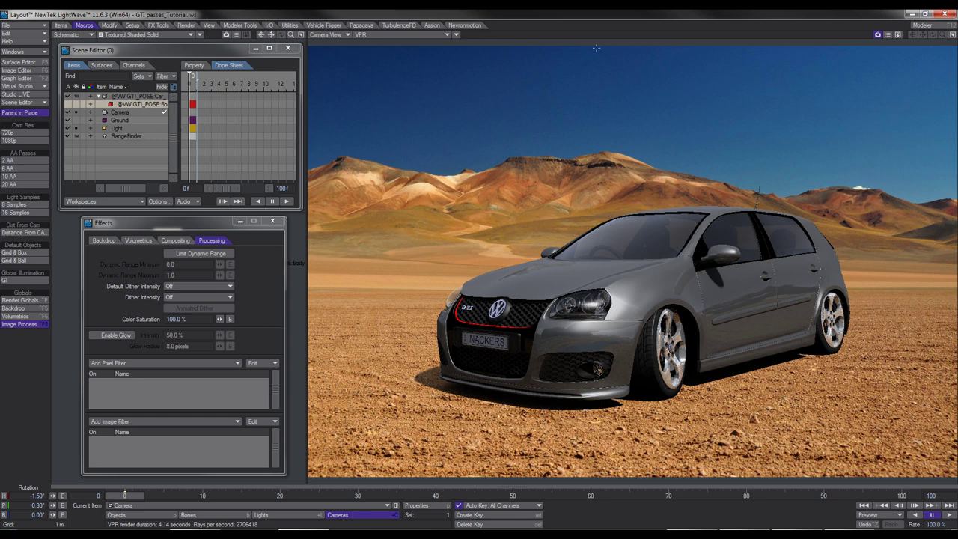
{"action": "key", "text": "F7"}
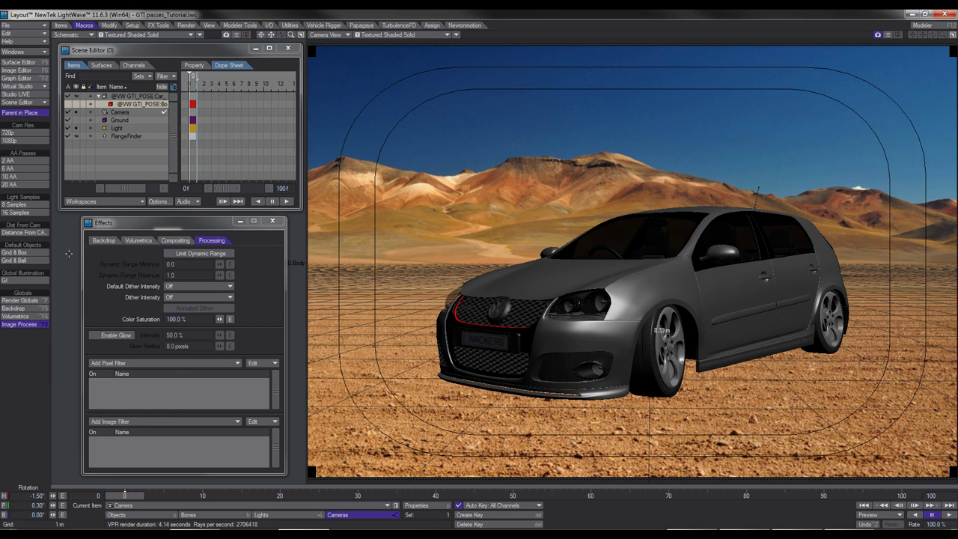
Add a Compositing Buffer Export image filter and open its settings, enlarged to show the whole buffer list
{"action": "left_click", "coordinate": [23, 52]}
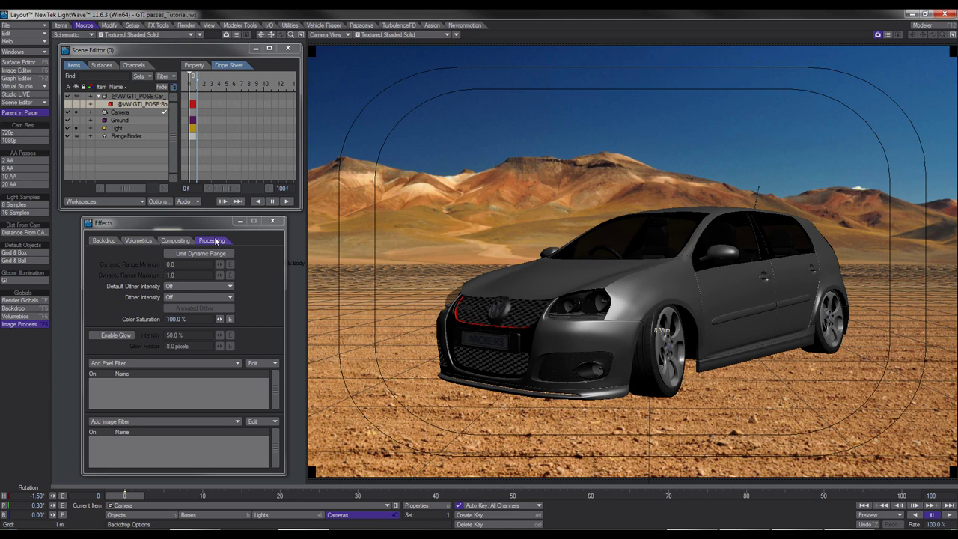
{"action": "left_click", "coordinate": [141, 419]}
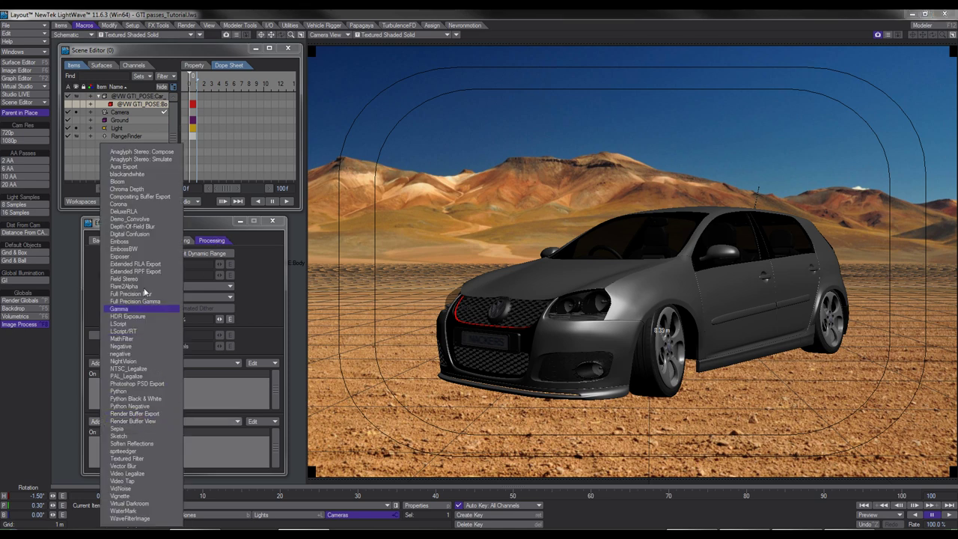
{"action": "left_click", "coordinate": [147, 197]}
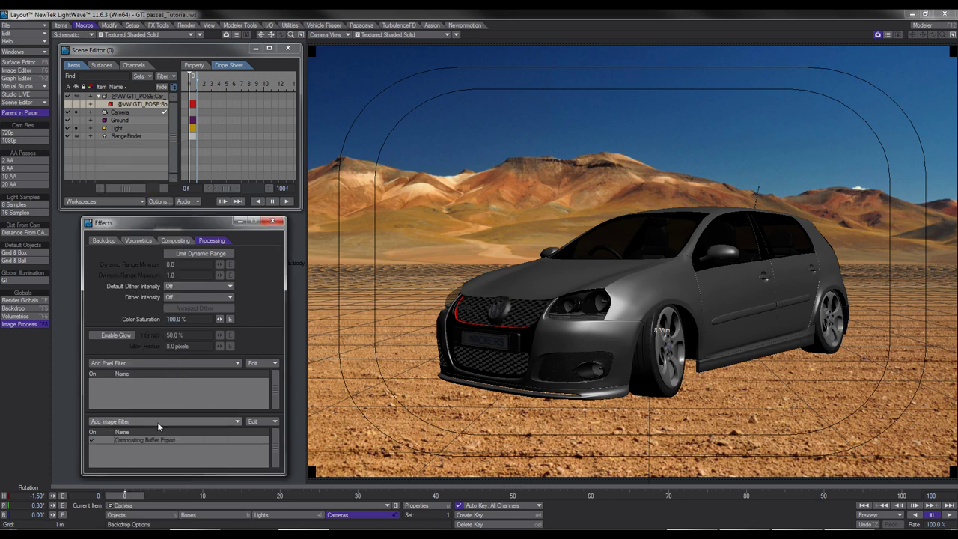
{"action": "double_click", "coordinate": [147, 440]}
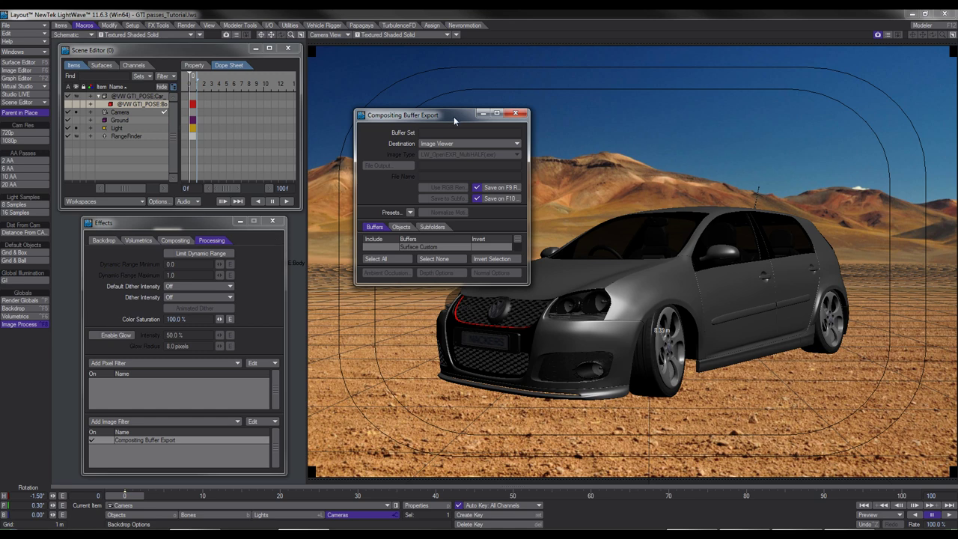
{"action": "left_click_drag", "start_coordinate": [453, 116], "coordinate": [157, 50]}
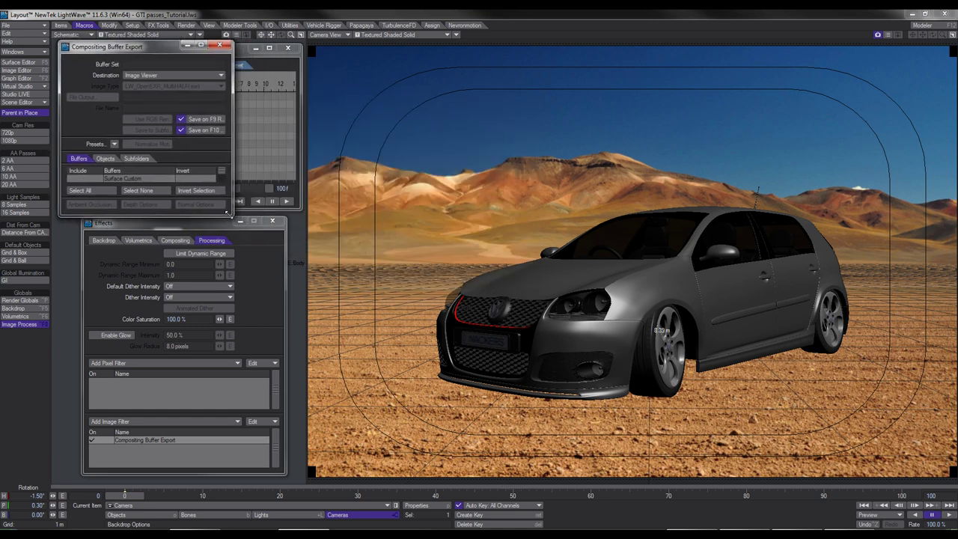
{"action": "left_click_drag", "start_coordinate": [230, 217], "coordinate": [293, 473]}
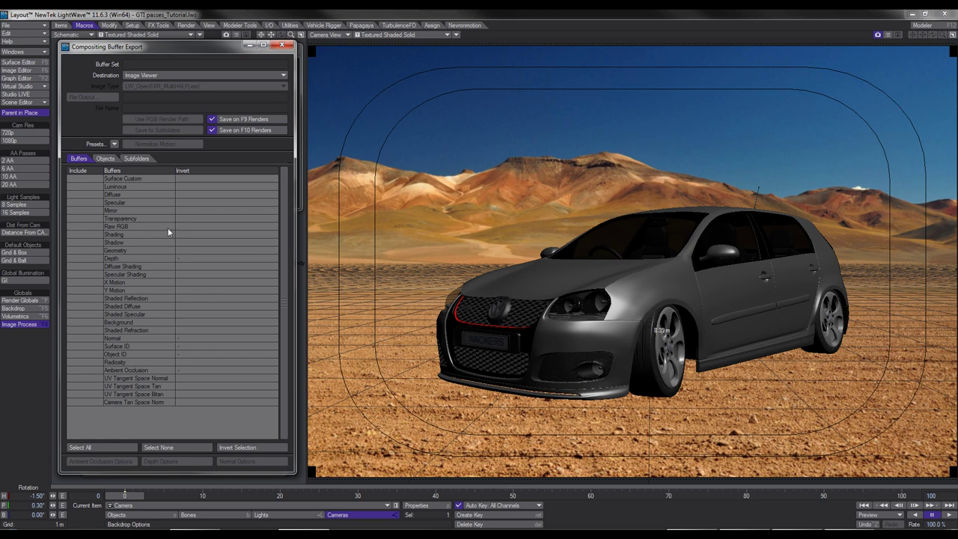
Review the objects and custom subfolder lists in the buffer export settings and return to the buffer list
{"action": "left_click", "coordinate": [103, 160]}
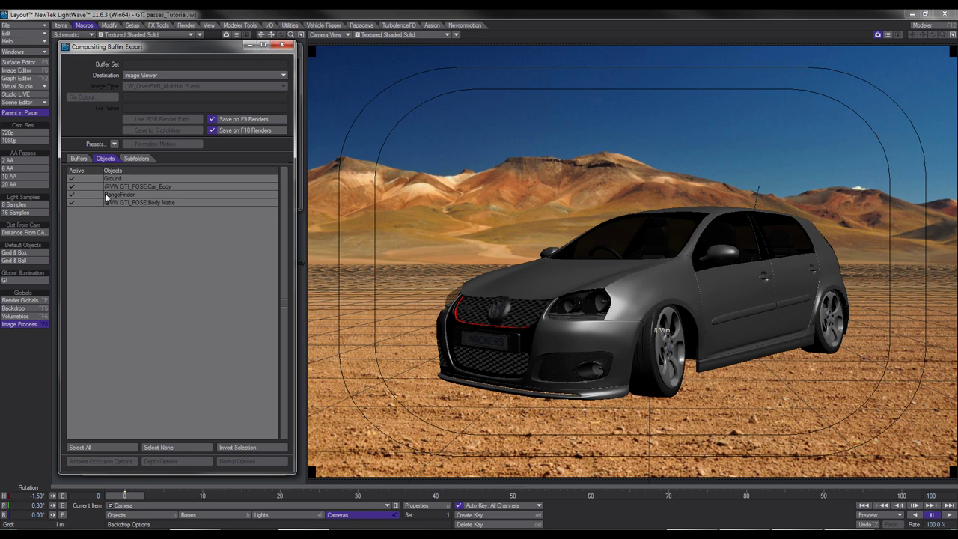
{"action": "left_click", "coordinate": [133, 159]}
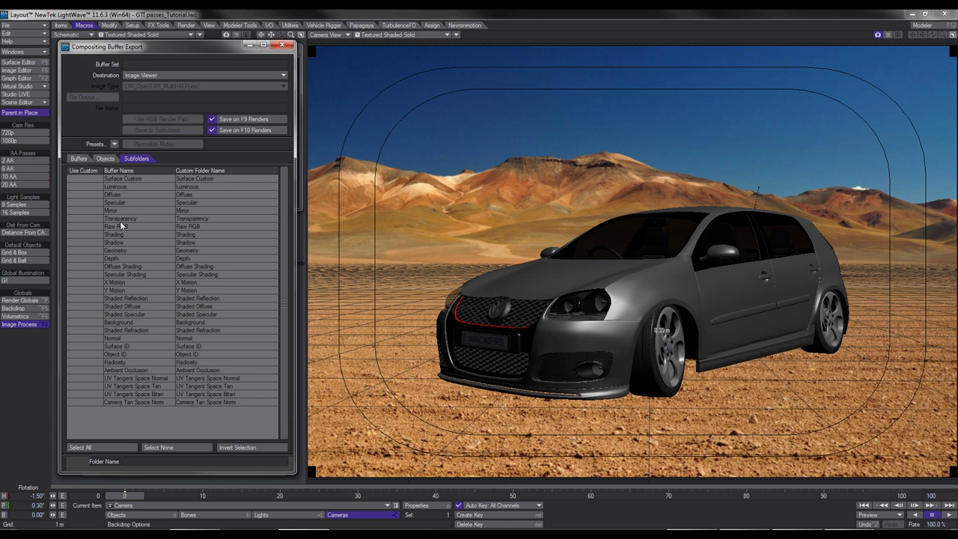
{"action": "left_click", "coordinate": [80, 159]}
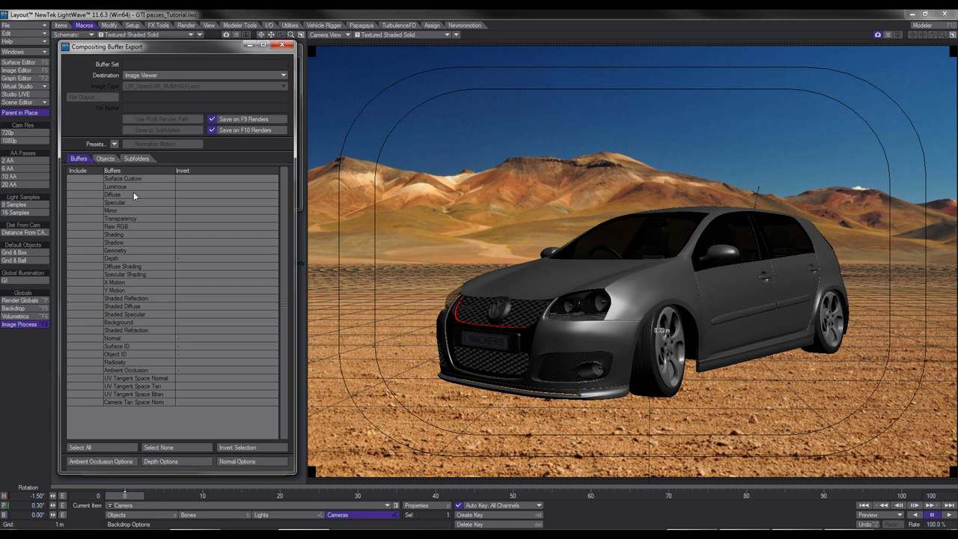
{"action": "left_click", "coordinate": [135, 159]}
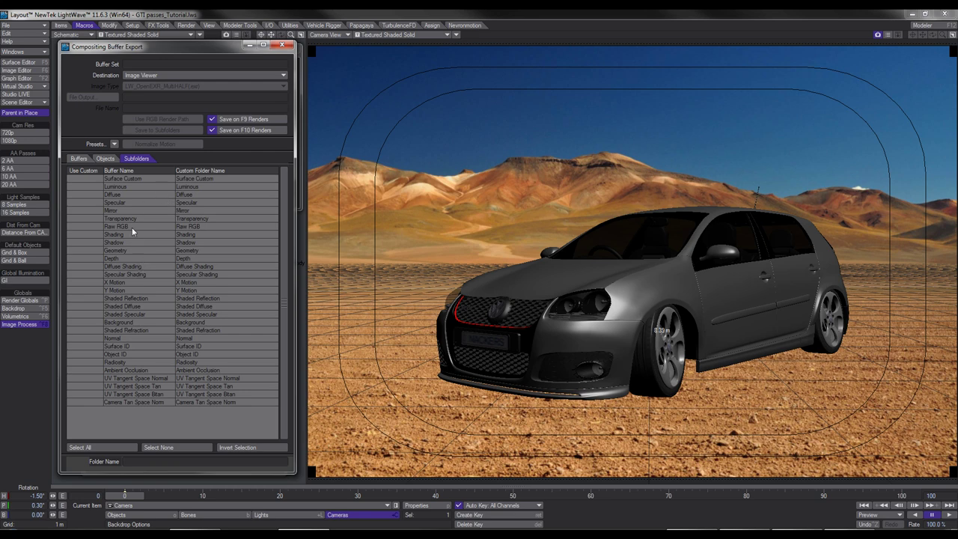
{"action": "left_click", "coordinate": [80, 158]}
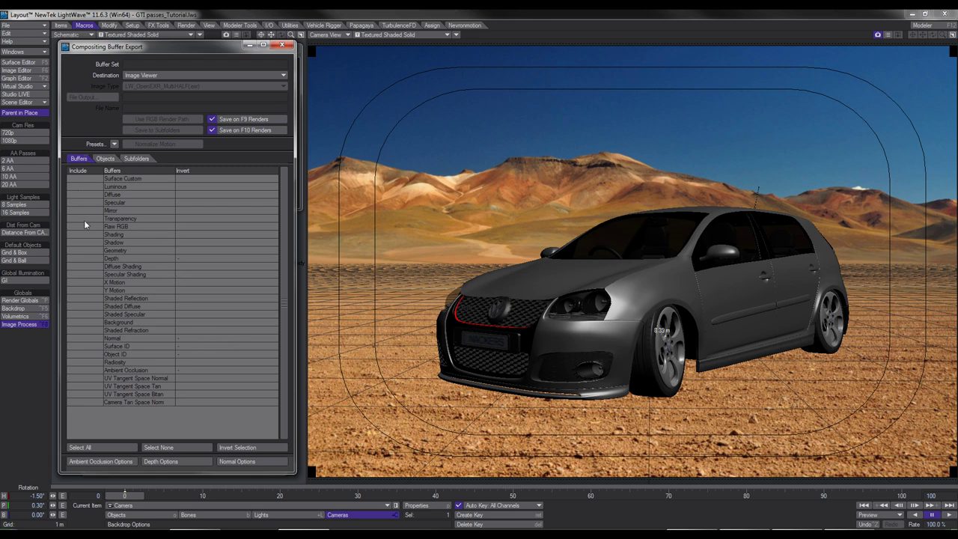
Include the Shadow, Depth, Shaded Reflection, Shaded Diffuse, Shaded Specular, Shaded Refraction and Ambient Occlusion buffers in the export
{"action": "left_click", "coordinate": [87, 243]}
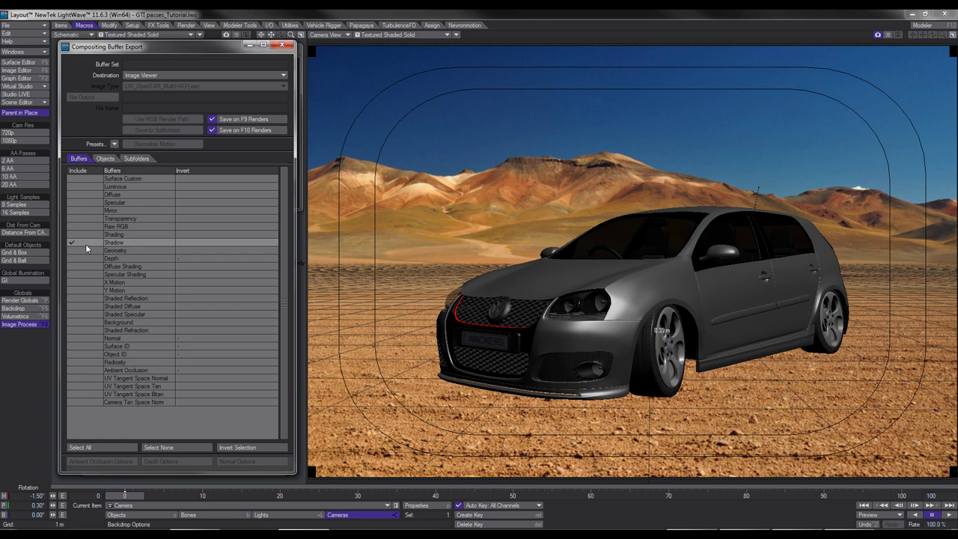
{"action": "left_click", "coordinate": [75, 258]}
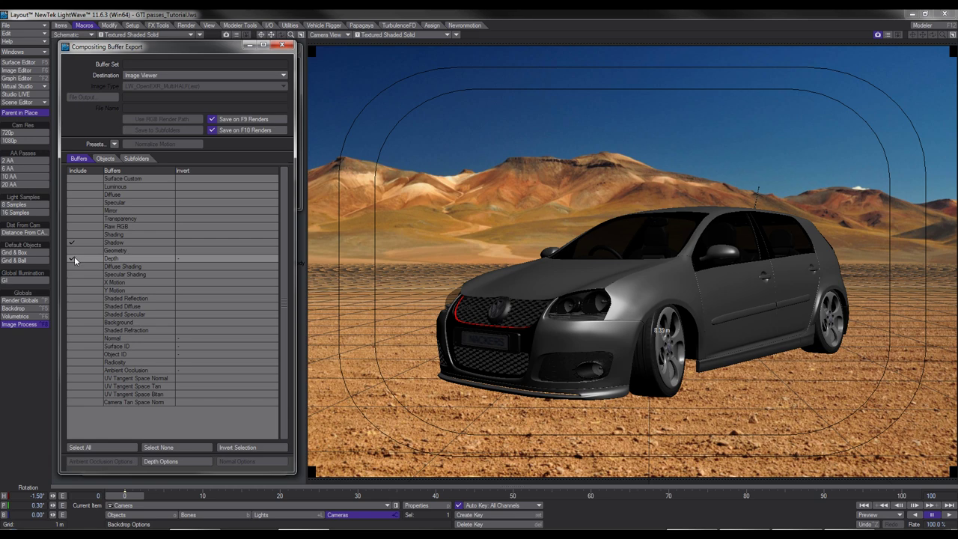
{"action": "left_click", "coordinate": [83, 298]}
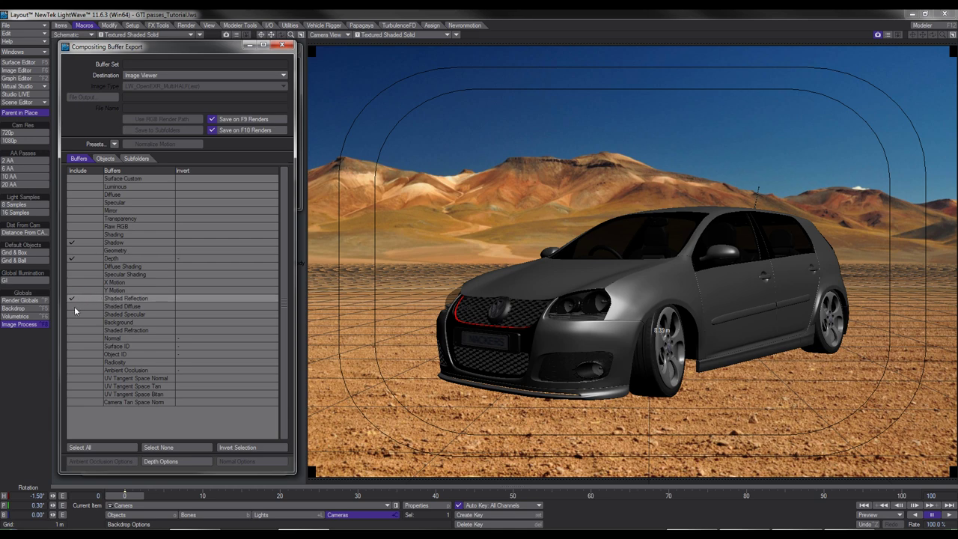
{"action": "left_click", "coordinate": [74, 306]}
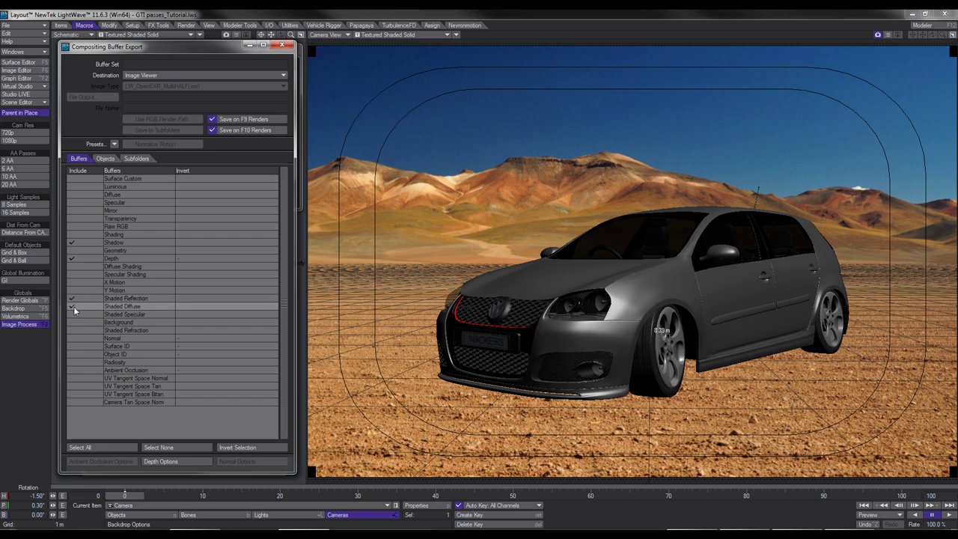
{"action": "left_click", "coordinate": [72, 314]}
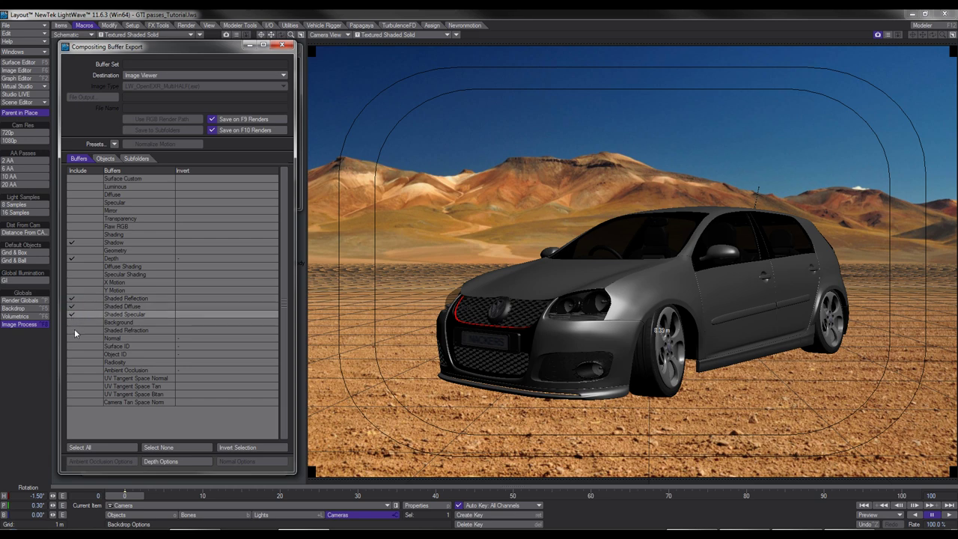
{"action": "left_click", "coordinate": [75, 330]}
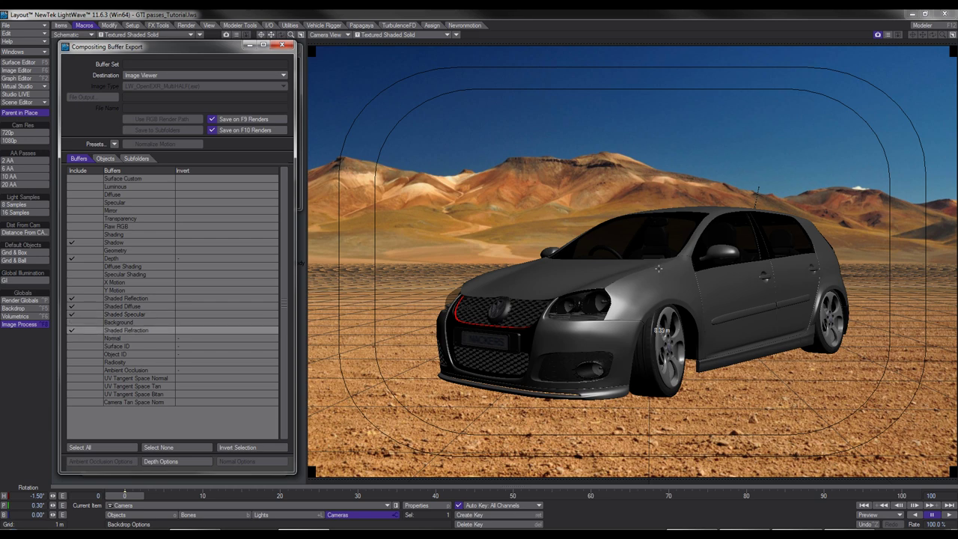
{"action": "left_click", "coordinate": [85, 371]}
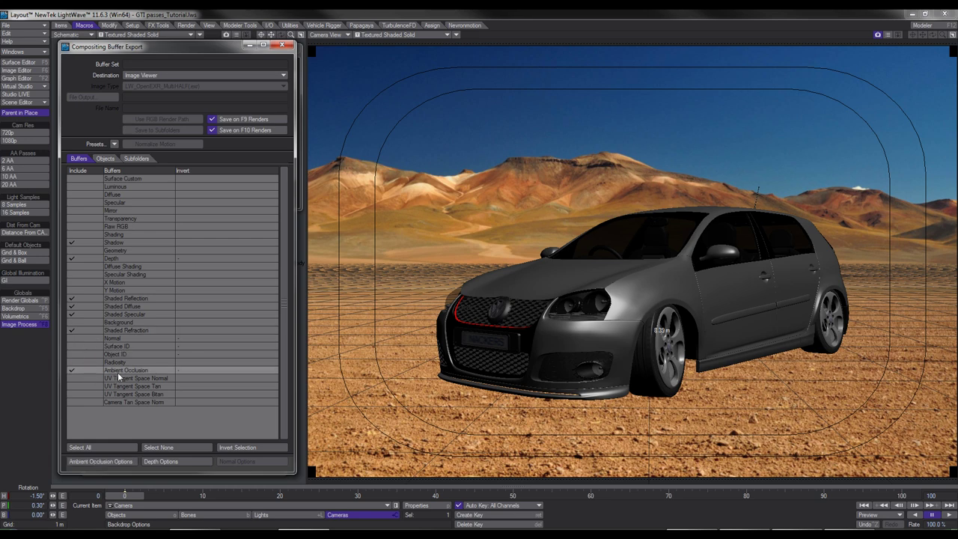
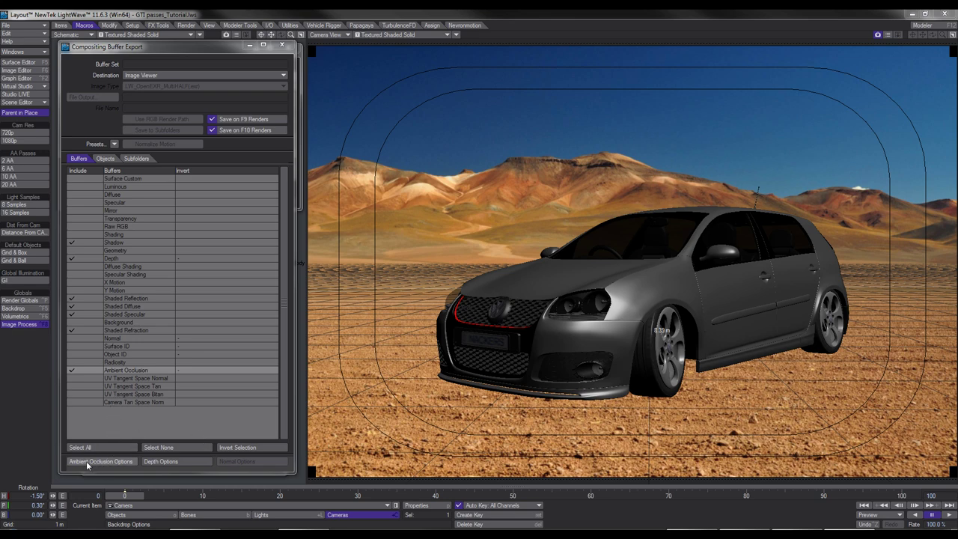
Examine the mode choices in the ambient occlusion options of the buffer export
{"action": "left_click", "coordinate": [93, 464]}
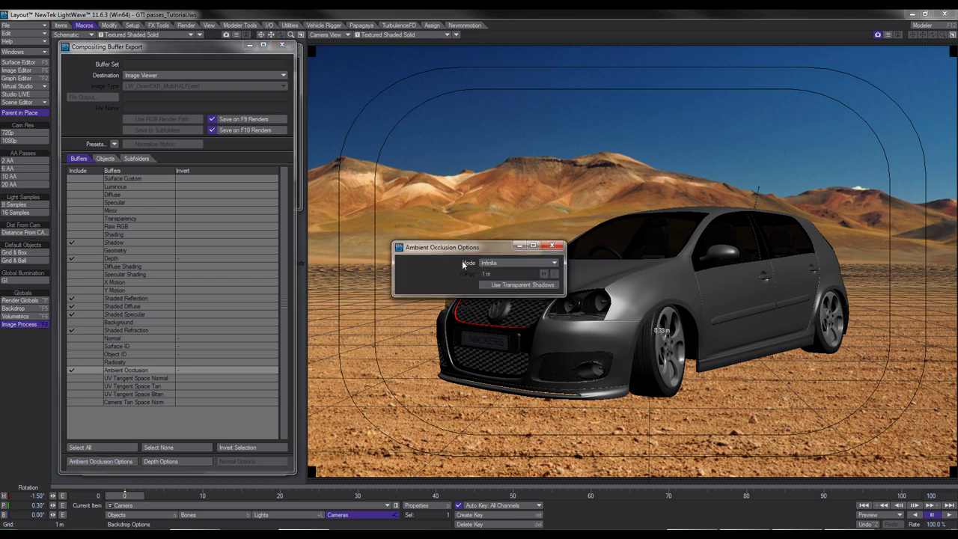
{"action": "left_click", "coordinate": [516, 262]}
{"action": "left_click", "coordinate": [498, 273]}
{"action": "left_click", "coordinate": [546, 263]}
{"action": "left_click", "coordinate": [545, 256]}
{"action": "left_click", "coordinate": [553, 247]}
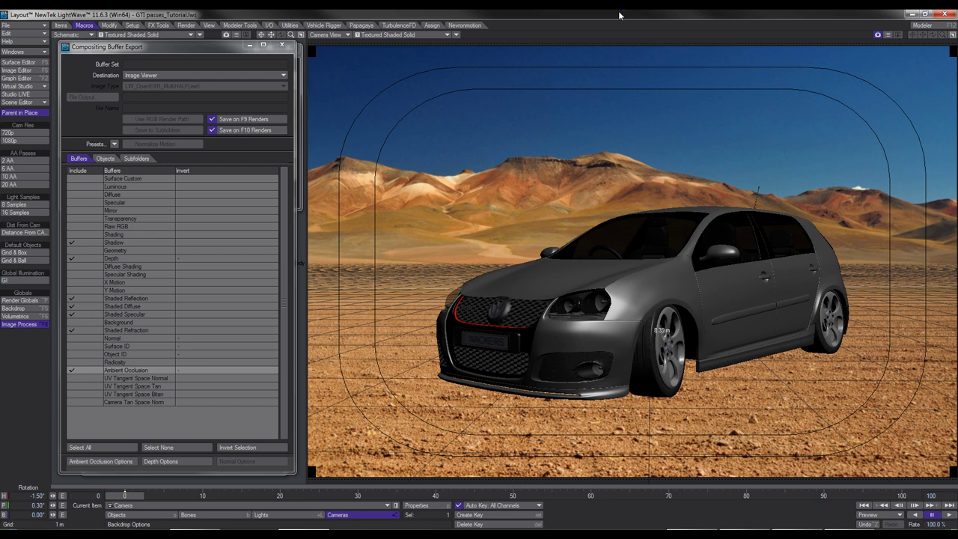
Display the viewport as bounding boxes, select the RangeFinder object and frame it in the perspective view
{"action": "left_click", "coordinate": [371, 34]}
{"action": "left_click", "coordinate": [348, 20]}
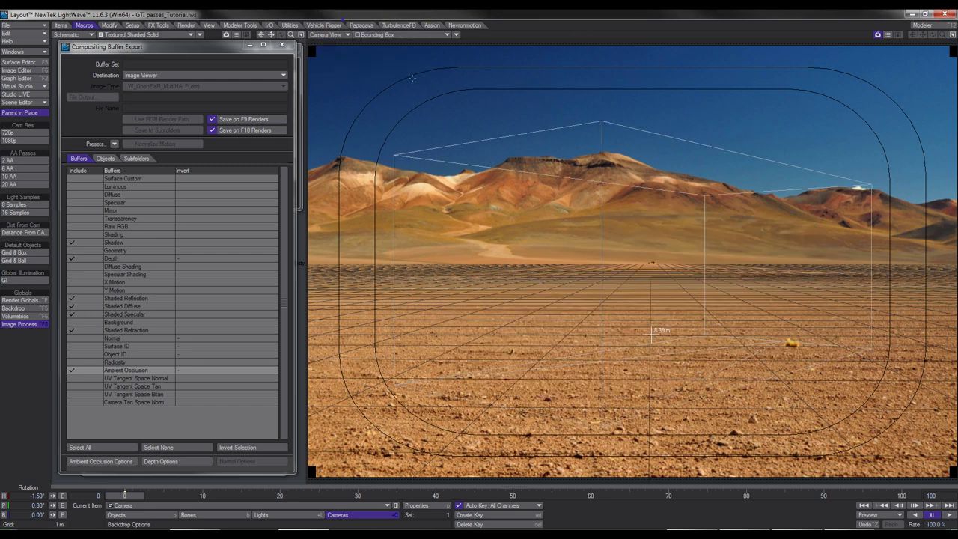
{"action": "key", "text": "1"}
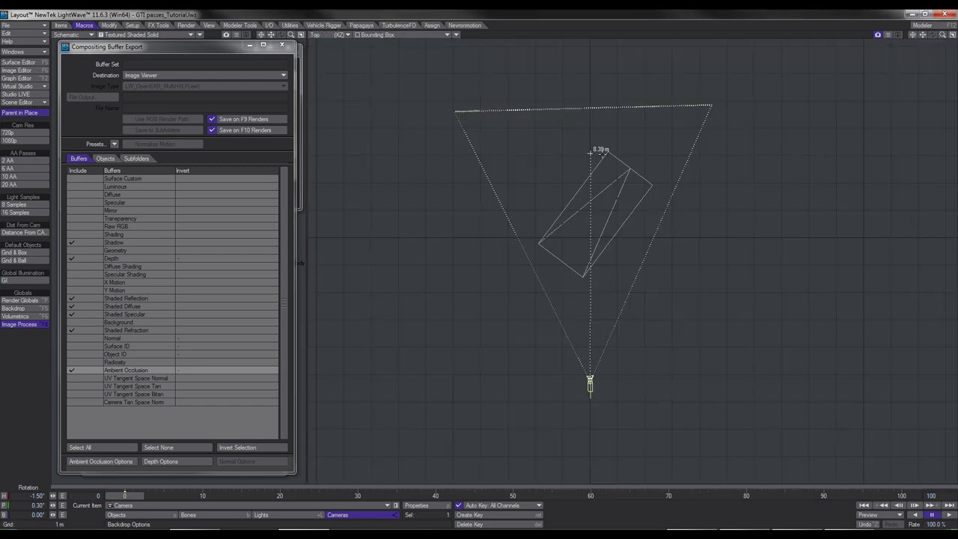
{"action": "key", "text": "shift+o"}
{"action": "key", "text": "4"}
{"action": "key", "text": "shift+a"}
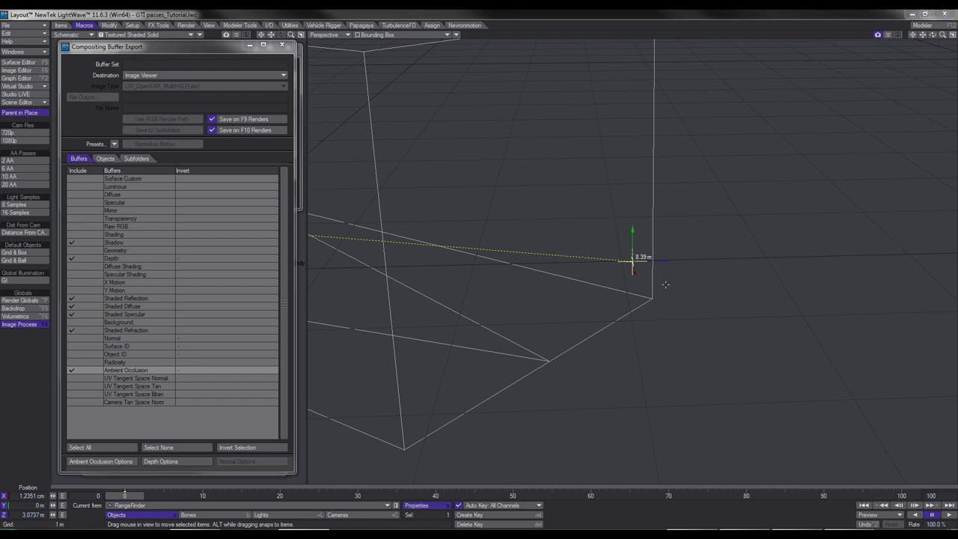
Examine the RangeFinder object's Range Finder custom object and the settings that link it to the camera
{"action": "key", "text": "p"}
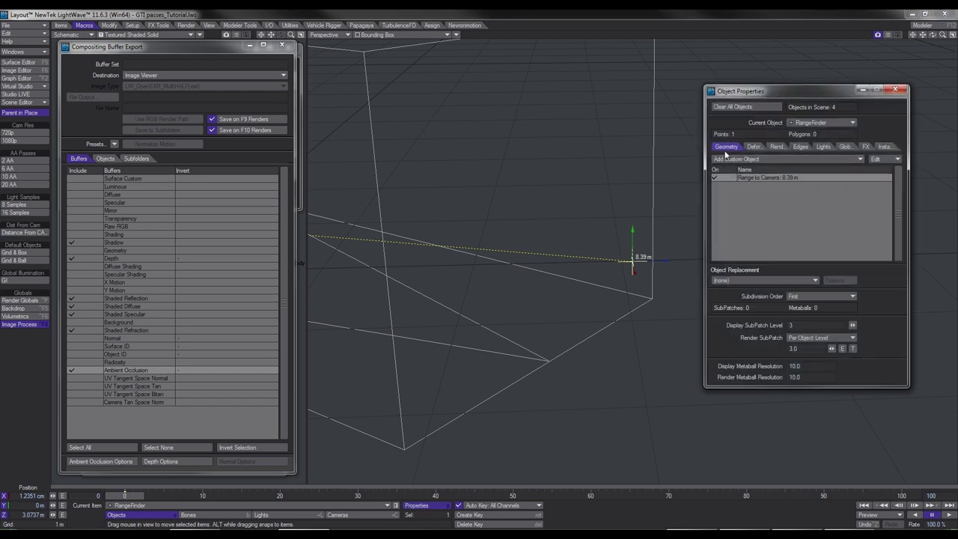
{"action": "double_click", "coordinate": [749, 177]}
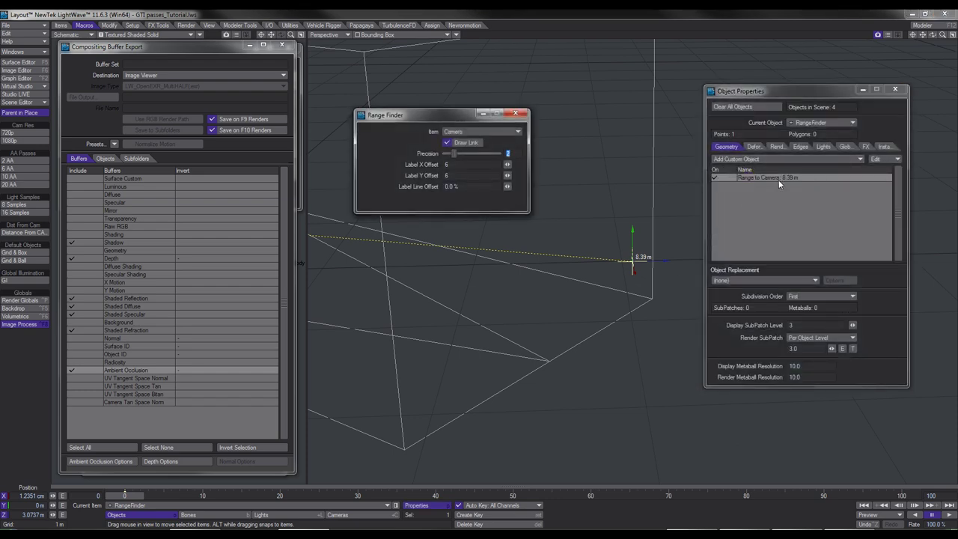
{"action": "left_click", "coordinate": [515, 114]}
{"action": "left_click", "coordinate": [741, 161]}
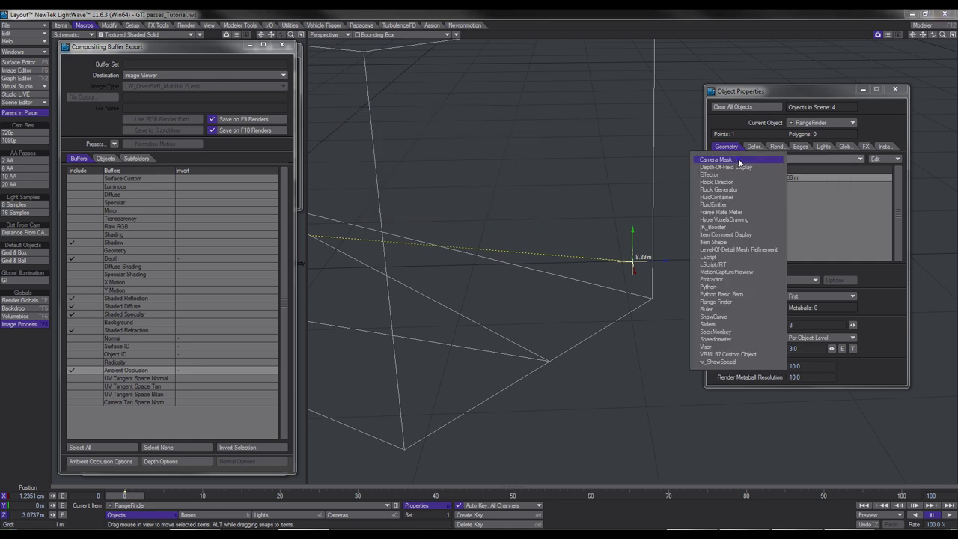
{"action": "left_click", "coordinate": [726, 303]}
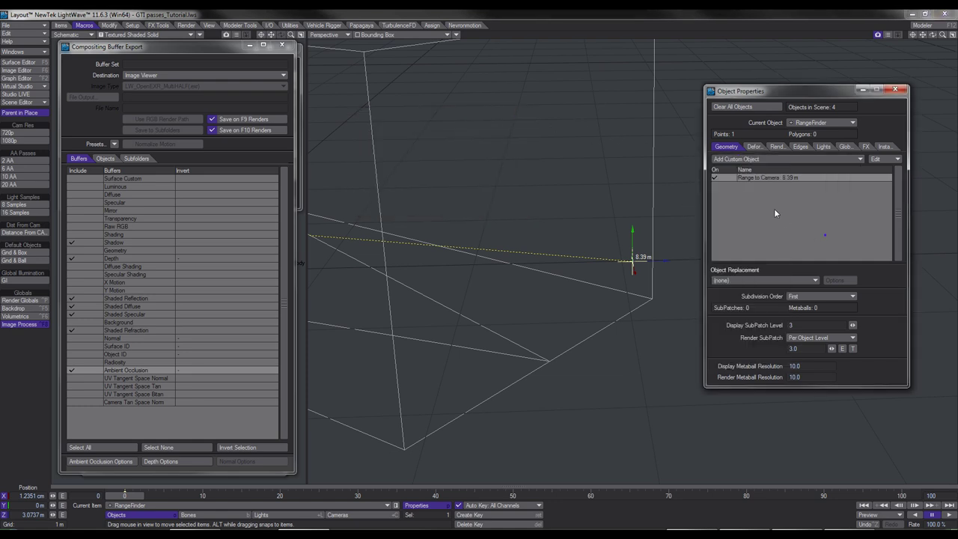
{"action": "double_click", "coordinate": [756, 176]}
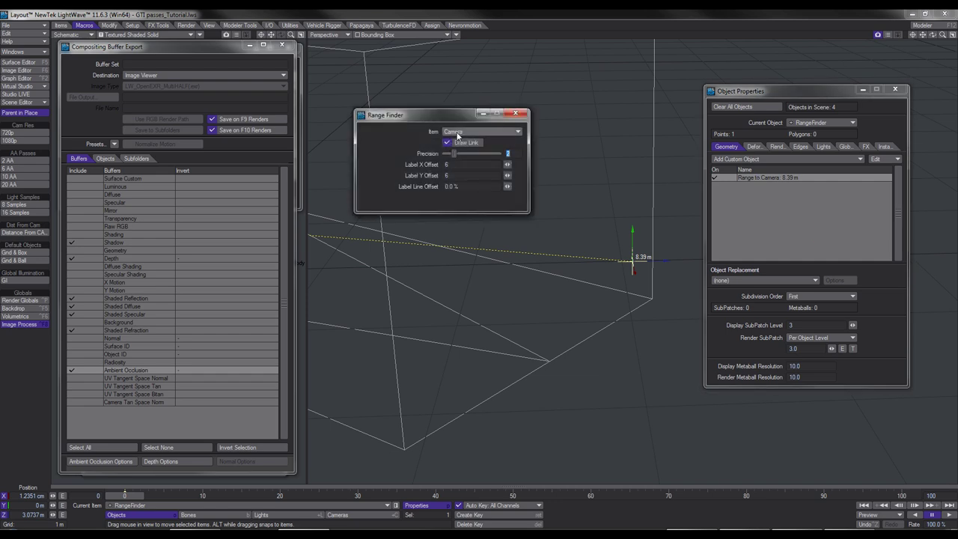
{"action": "left_click", "coordinate": [515, 114]}
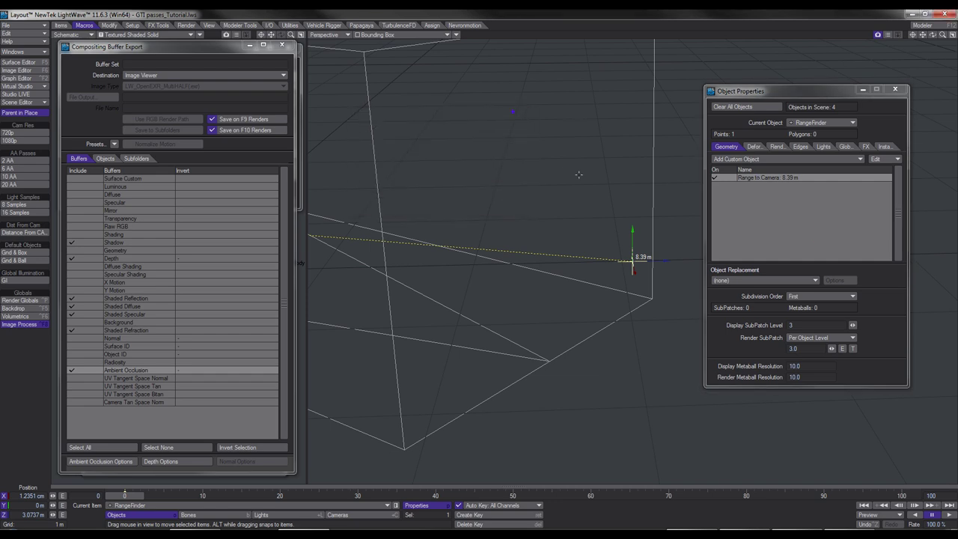
{"action": "left_click", "coordinate": [895, 89]}
In the top view, move the RangeFinder object just beyond the car's far end, about 8.91 m from the camera
{"action": "key", "text": "2"}
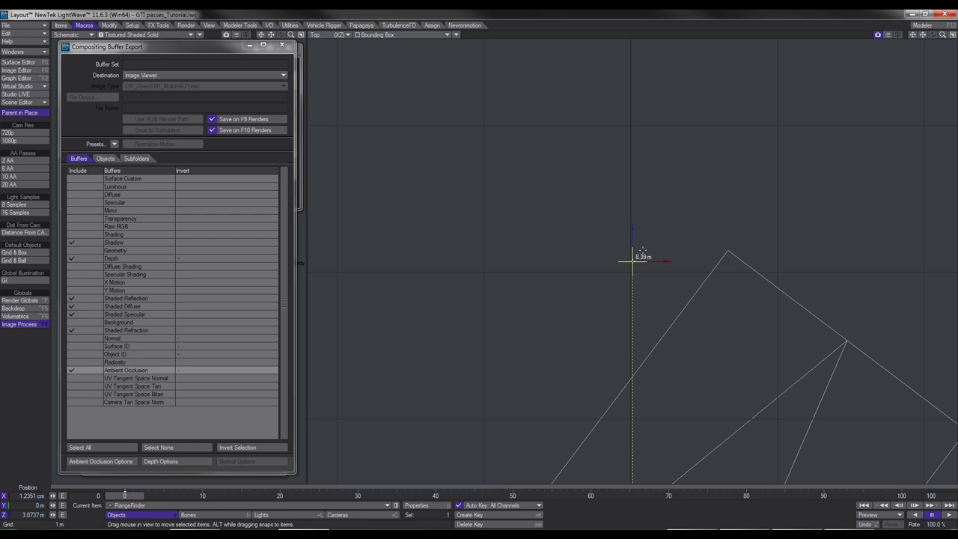
{"action": "scroll", "coordinate": [632, 260], "scroll_direction": "down", "scroll_amount": 2}
{"action": "left_click_drag", "start_coordinate": [632, 260], "coordinate": [621, 132], "text": "alt+shift"}
{"action": "scroll", "coordinate": [621, 132], "scroll_direction": "down", "scroll_amount": 2}
{"action": "left_click_drag", "start_coordinate": [478, 260], "coordinate": [473, 247], "text": "alt+shift"}
{"action": "left_click_drag", "start_coordinate": [644, 185], "coordinate": [587, 130]}
{"action": "left_click_drag", "start_coordinate": [482, 259], "coordinate": [379, 340]}
{"action": "left_click_drag", "start_coordinate": [458, 198], "coordinate": [617, 156]}
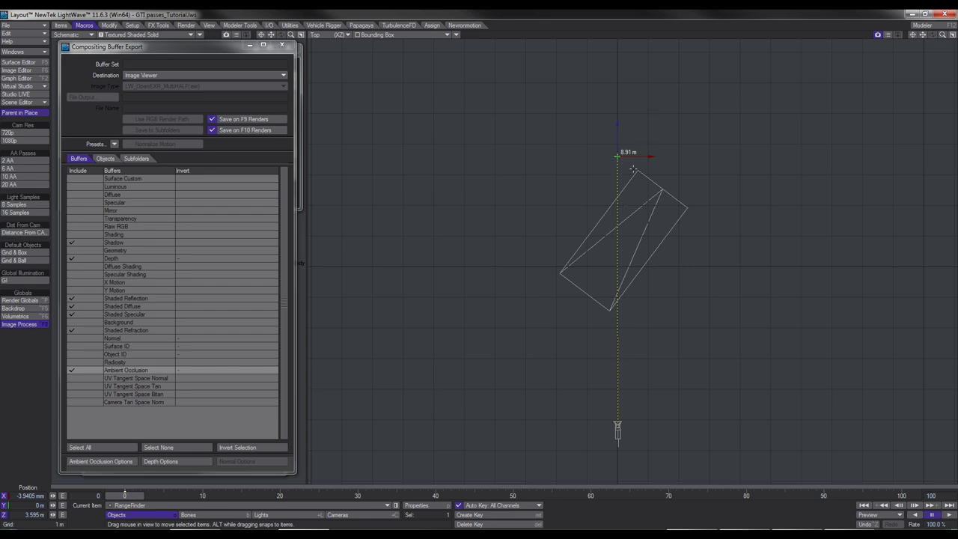
Limit the buffer depth to 10 m in the buffer export's depth options
{"action": "left_click", "coordinate": [160, 462]}
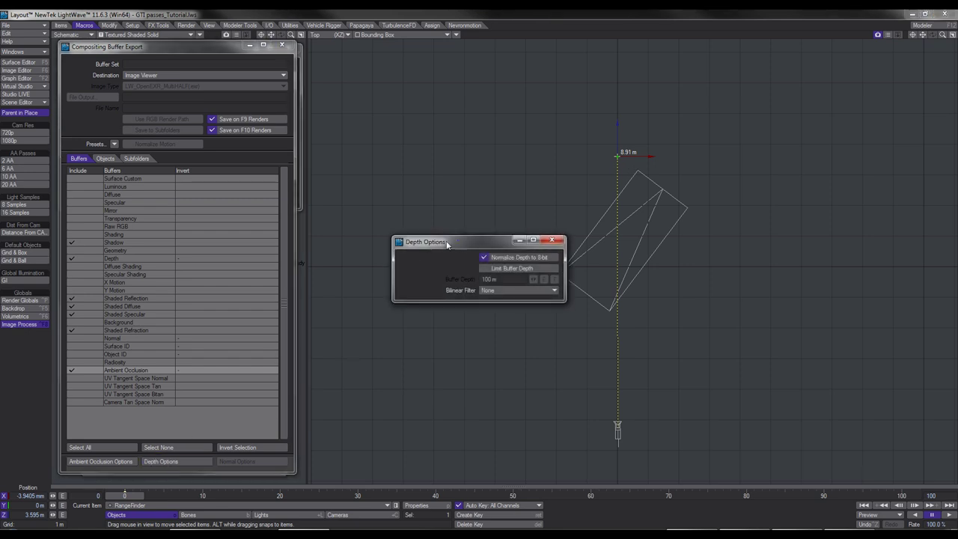
{"action": "left_click_drag", "start_coordinate": [447, 244], "coordinate": [394, 250]}
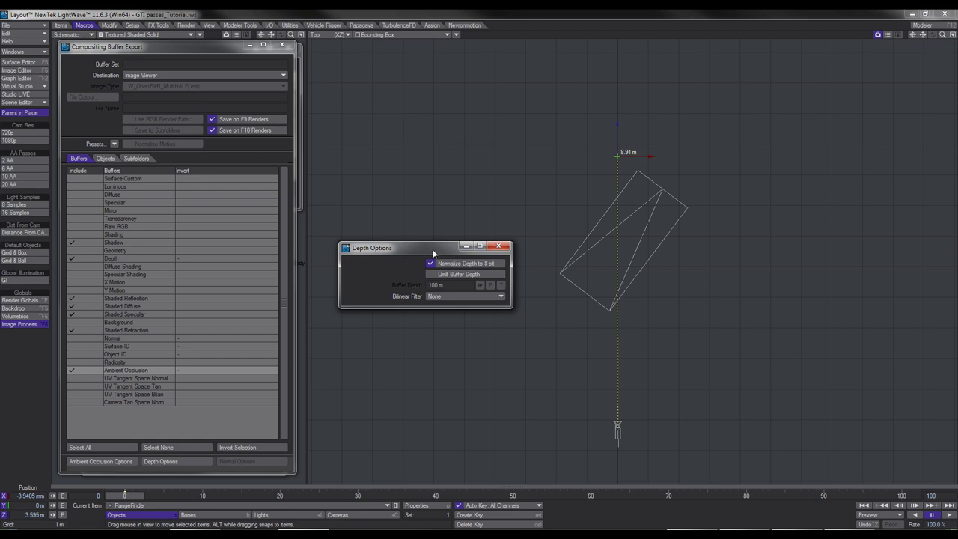
{"action": "left_click_drag", "start_coordinate": [432, 250], "coordinate": [444, 247]}
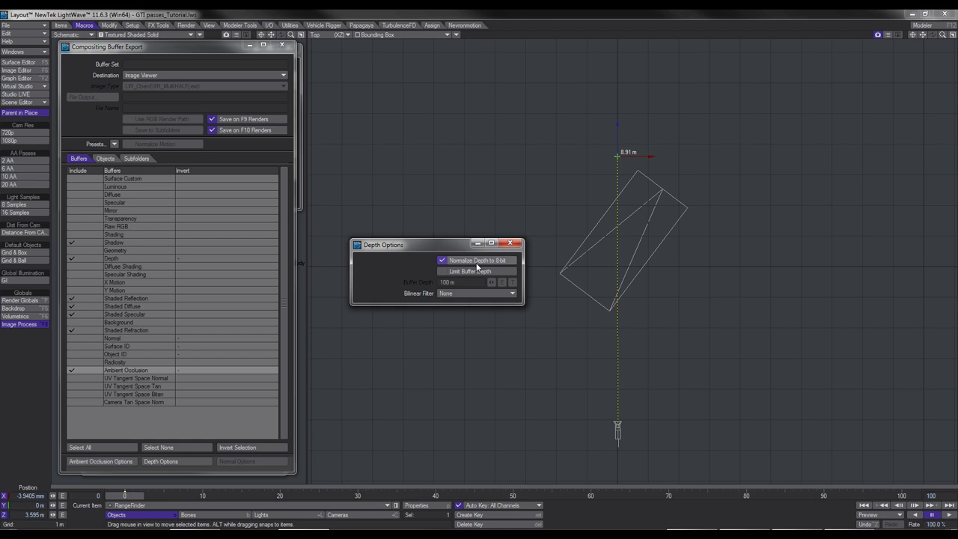
{"action": "left_click", "coordinate": [443, 272]}
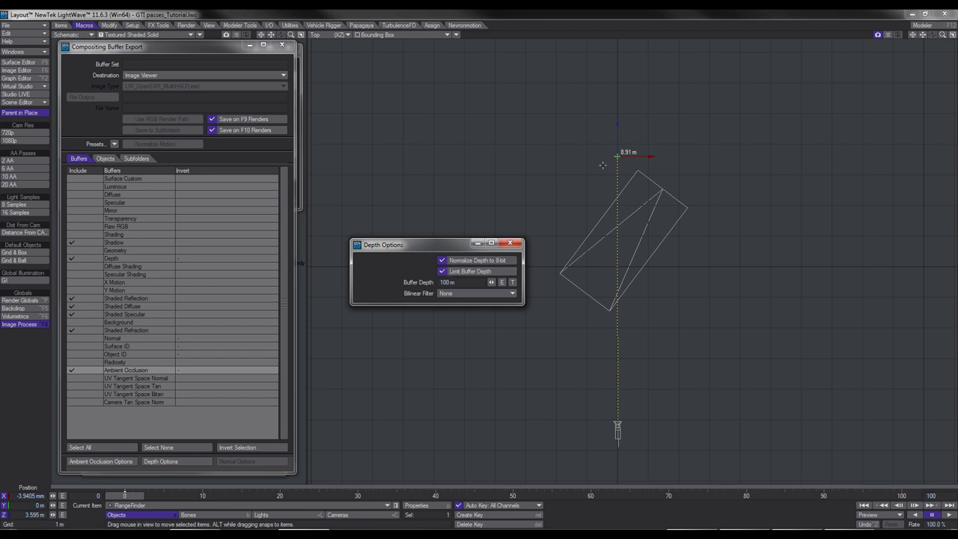
{"action": "double_click", "coordinate": [451, 282]}
{"action": "type", "text": "10"}
{"action": "left_click", "coordinate": [510, 242]}
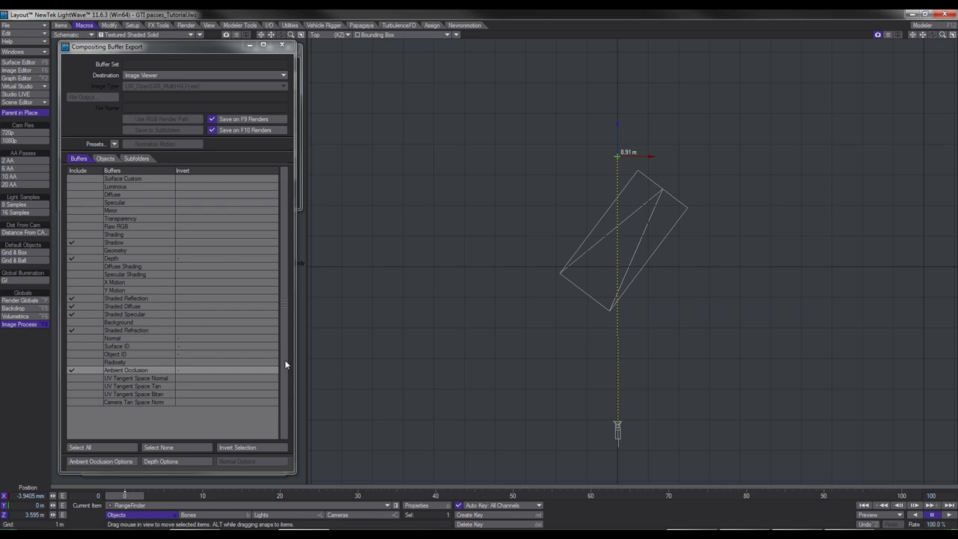
Examine the object and subfolder settings of the Compositing Buffer Export, and return to the buffer list
{"action": "left_click", "coordinate": [105, 159]}
{"action": "left_click", "coordinate": [136, 159]}
{"action": "left_click", "coordinate": [78, 159]}
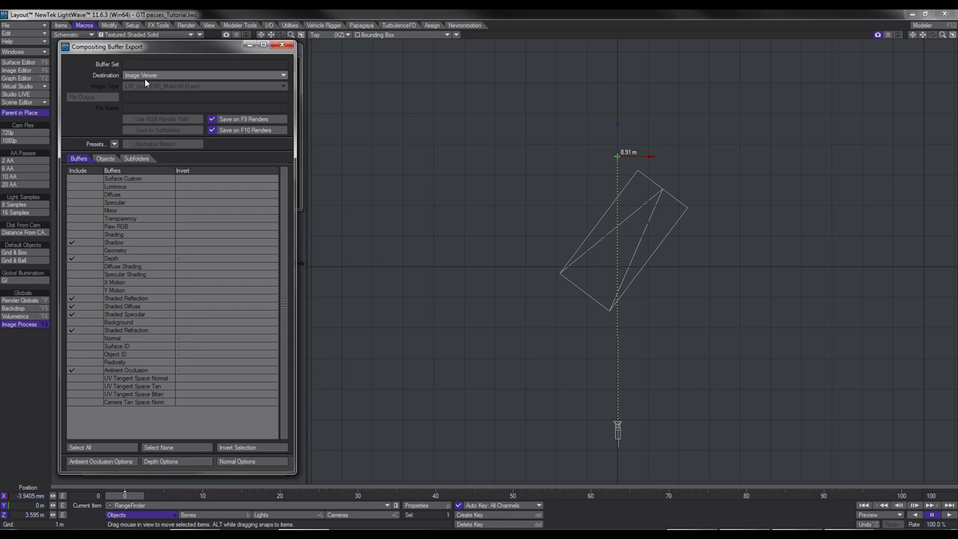
Set both the minimum and maximum samples of the render camera to 1
{"action": "left_click", "coordinate": [30, 169]}
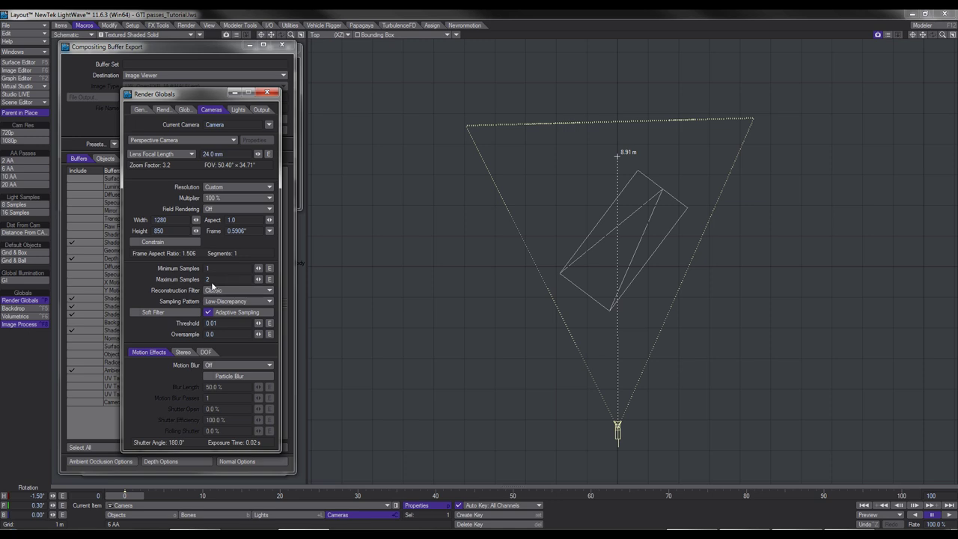
{"action": "type", "text": "1"}
{"action": "key", "text": "Tab"}
Show the scene through the camera with Textured Shaded Solid display
{"action": "key", "text": "6"}
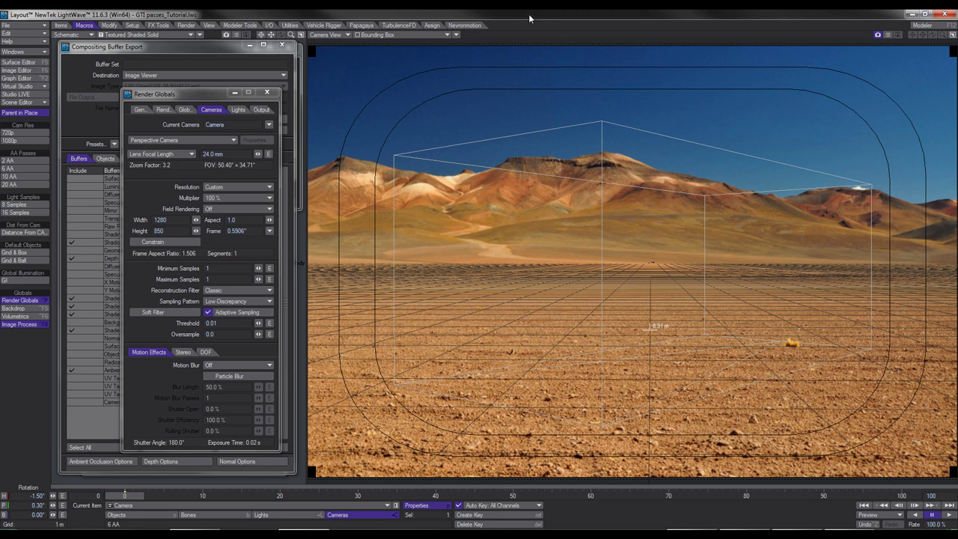
{"action": "left_click", "coordinate": [405, 34]}
{"action": "left_click", "coordinate": [396, 77]}
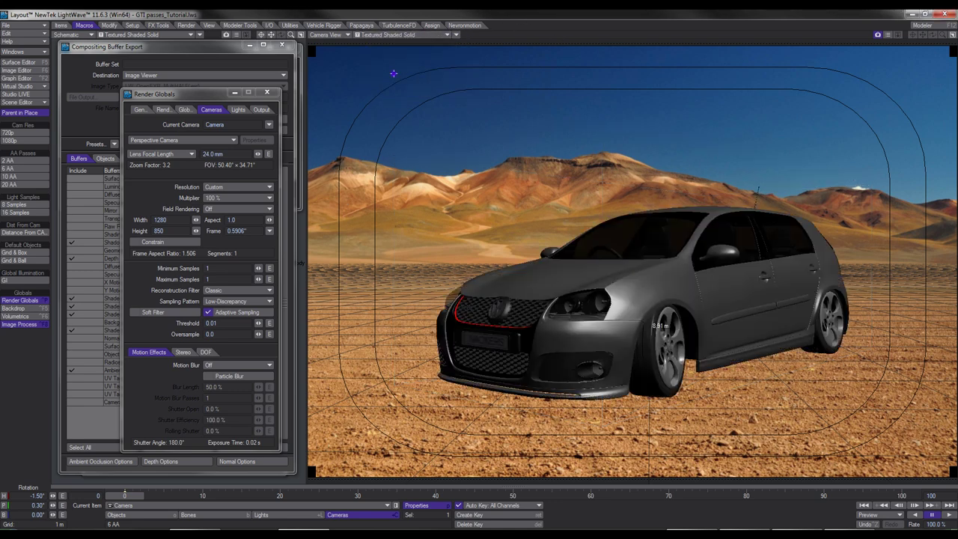
Render the current frame of the car scene and continue to the finished image
{"action": "left_click", "coordinate": [185, 27]}
{"action": "left_click", "coordinate": [23, 177]}
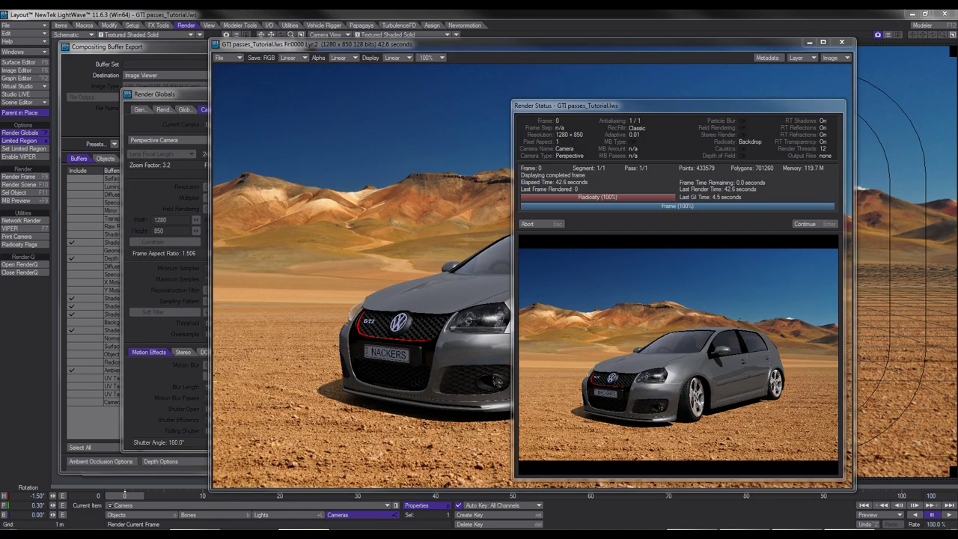
{"action": "left_click", "coordinate": [807, 226]}
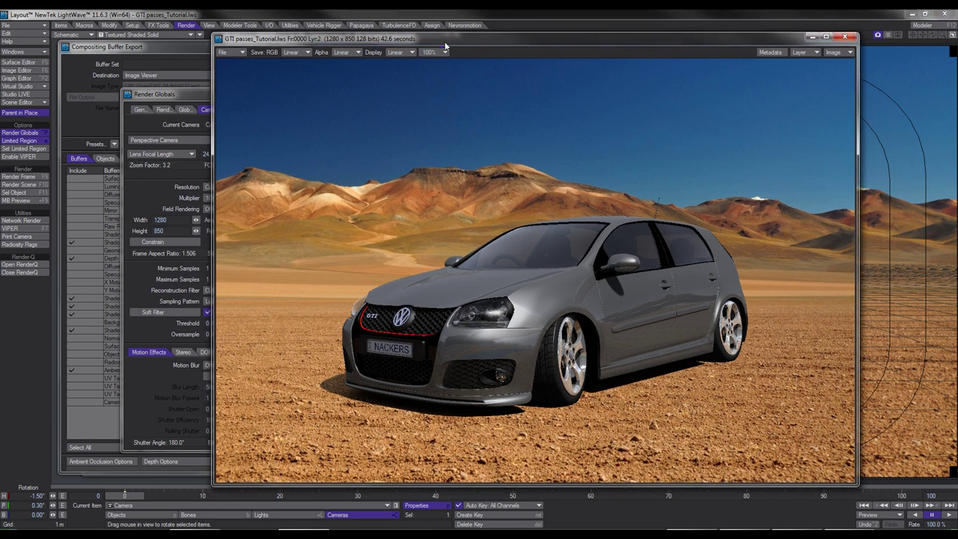
Review the Shadow, Depth and Shaded Reflection layers of the rendered frame
{"action": "left_click", "coordinate": [806, 54]}
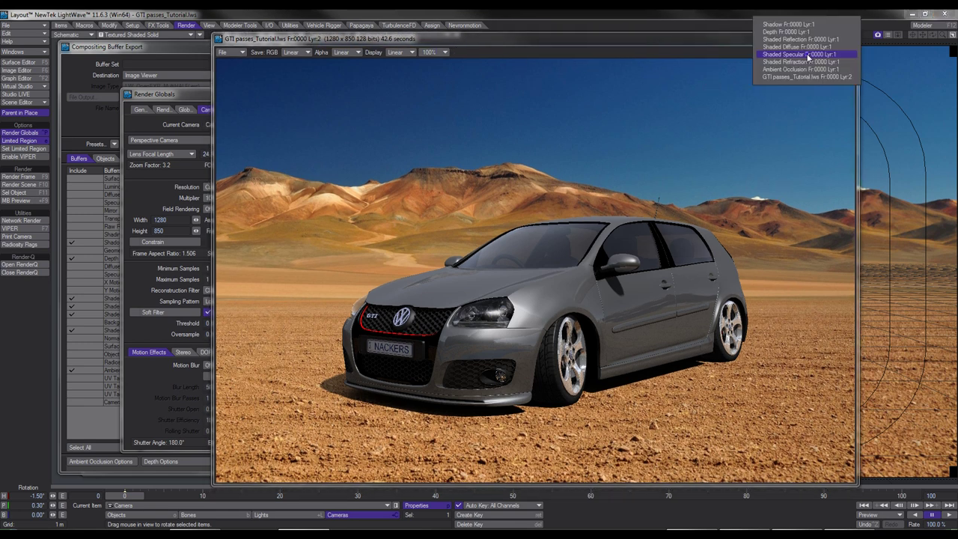
{"action": "left_click", "coordinate": [792, 25]}
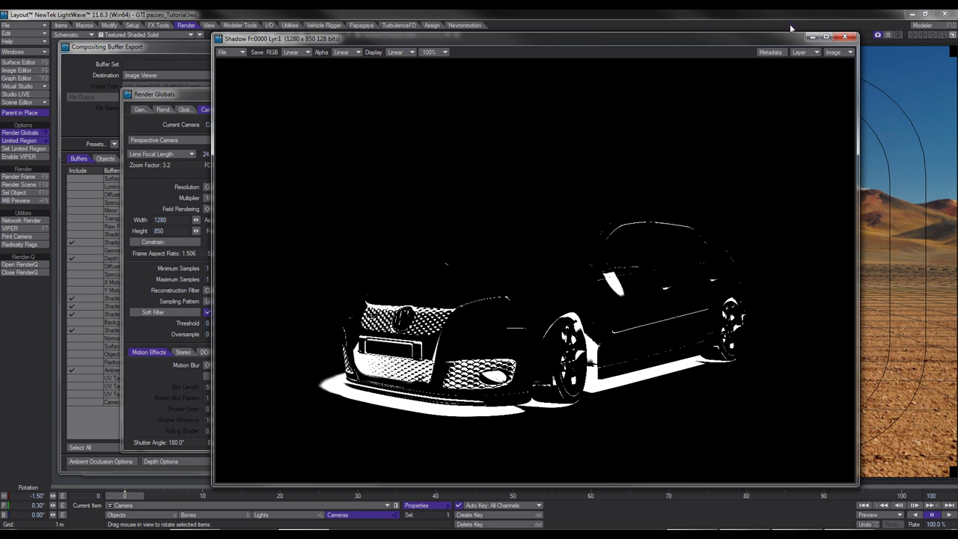
{"action": "left_click", "coordinate": [806, 53]}
{"action": "left_click", "coordinate": [806, 65]}
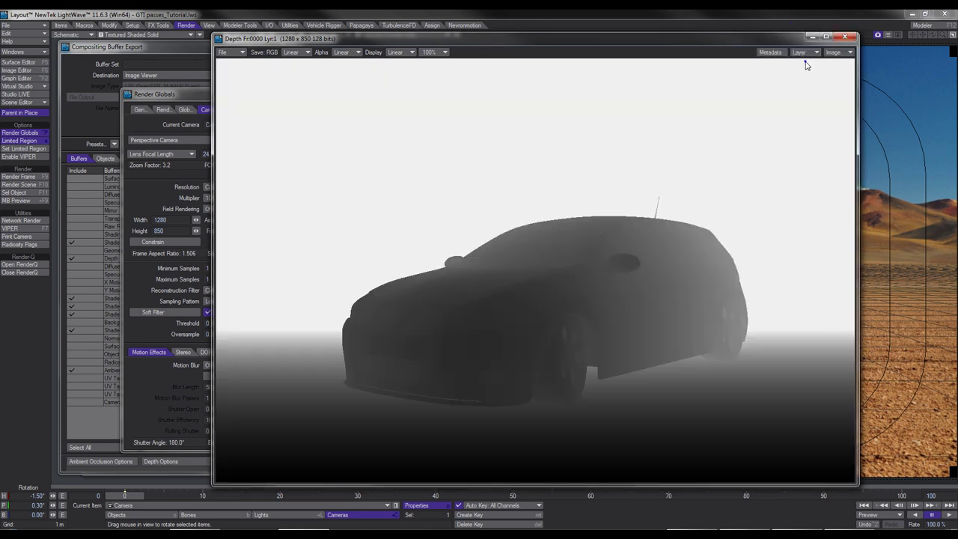
{"action": "left_click", "coordinate": [806, 53]}
{"action": "left_click", "coordinate": [798, 47]}
{"action": "left_click", "coordinate": [802, 51]}
{"action": "left_click", "coordinate": [797, 59]}
{"action": "left_click", "coordinate": [802, 52]}
{"action": "left_click", "coordinate": [798, 59]}
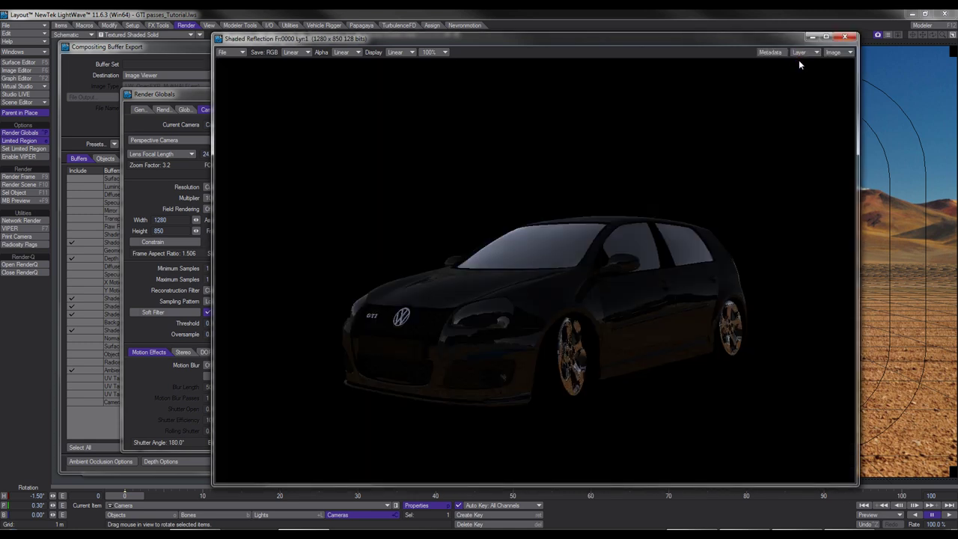
Review the Shaded Diffuse, Shaded Specular and Shaded Refraction layers of the render
{"action": "left_click", "coordinate": [807, 54]}
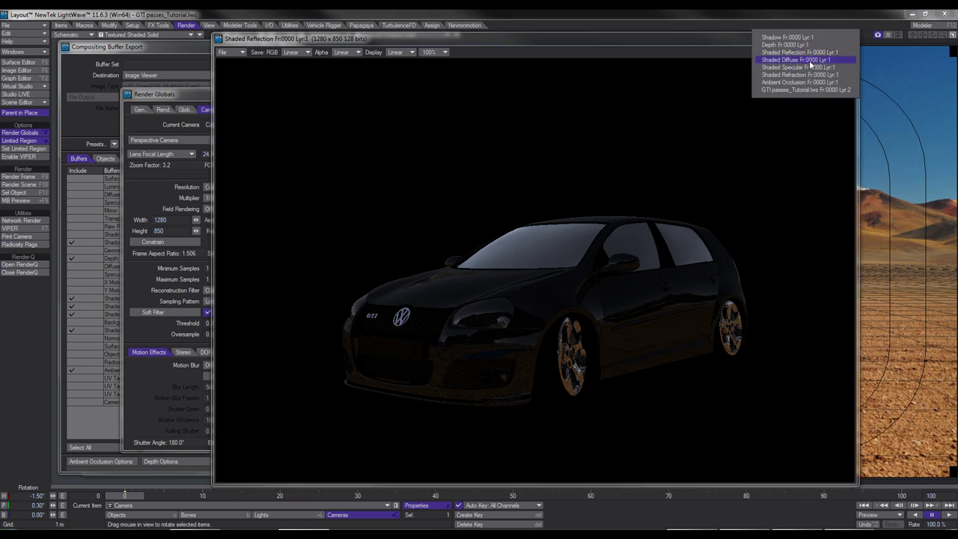
{"action": "left_click", "coordinate": [810, 64]}
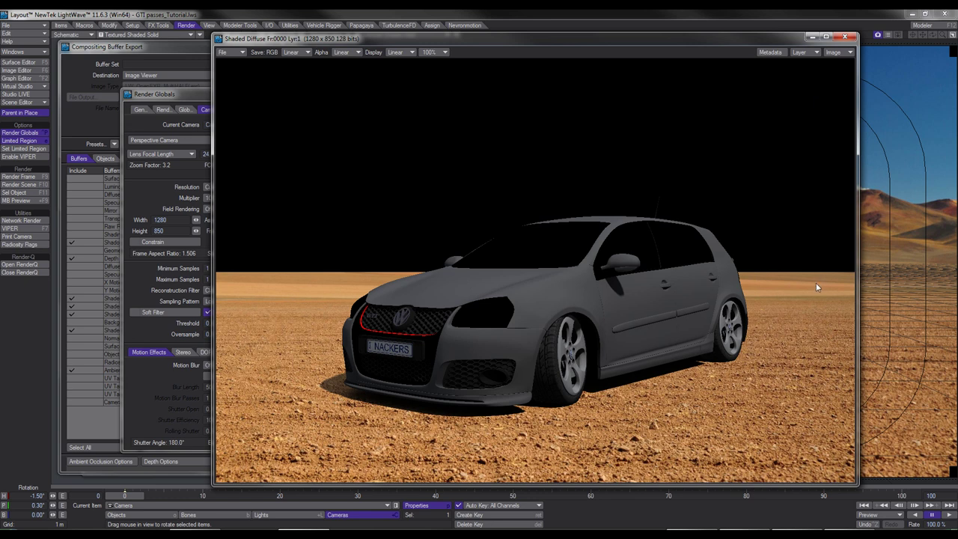
{"action": "left_click", "coordinate": [800, 52]}
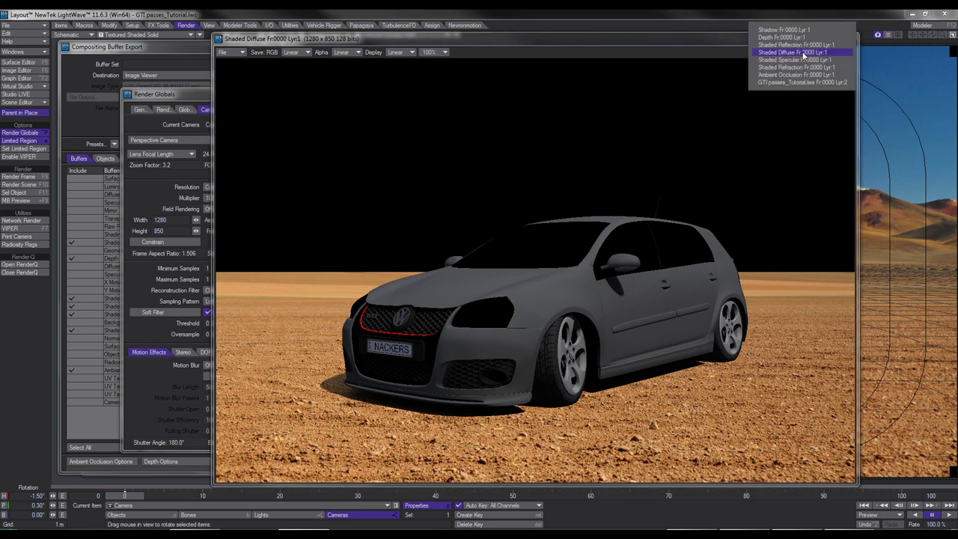
{"action": "left_click", "coordinate": [804, 60]}
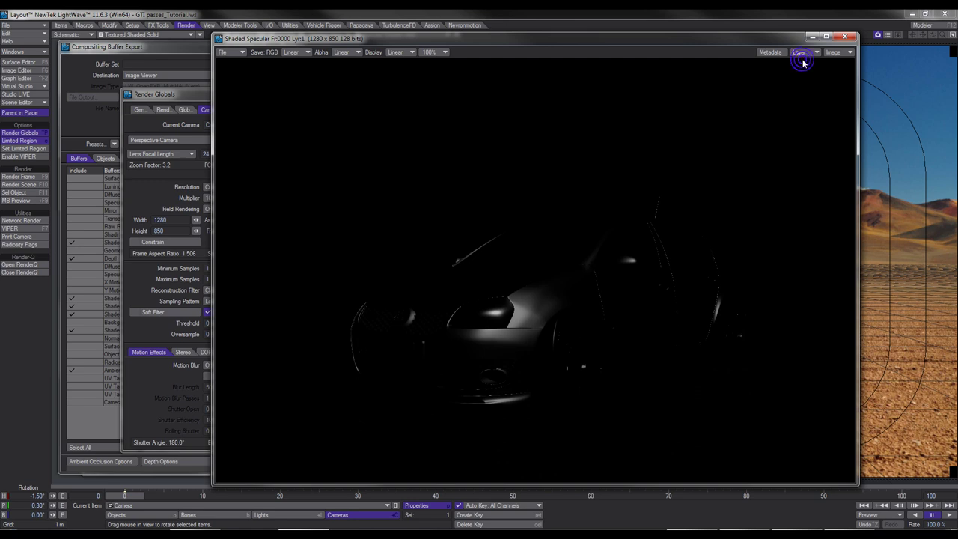
{"action": "left_click", "coordinate": [802, 54]}
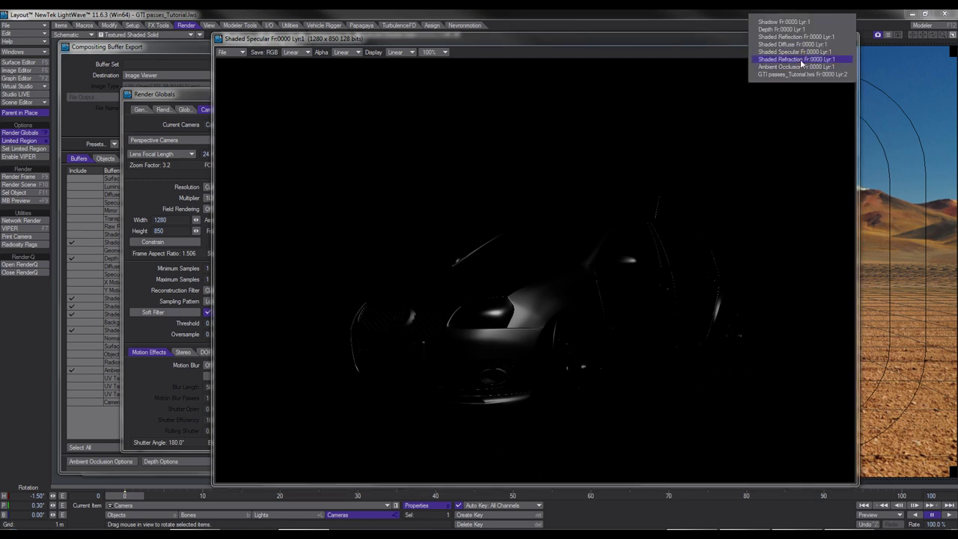
{"action": "left_click", "coordinate": [800, 64]}
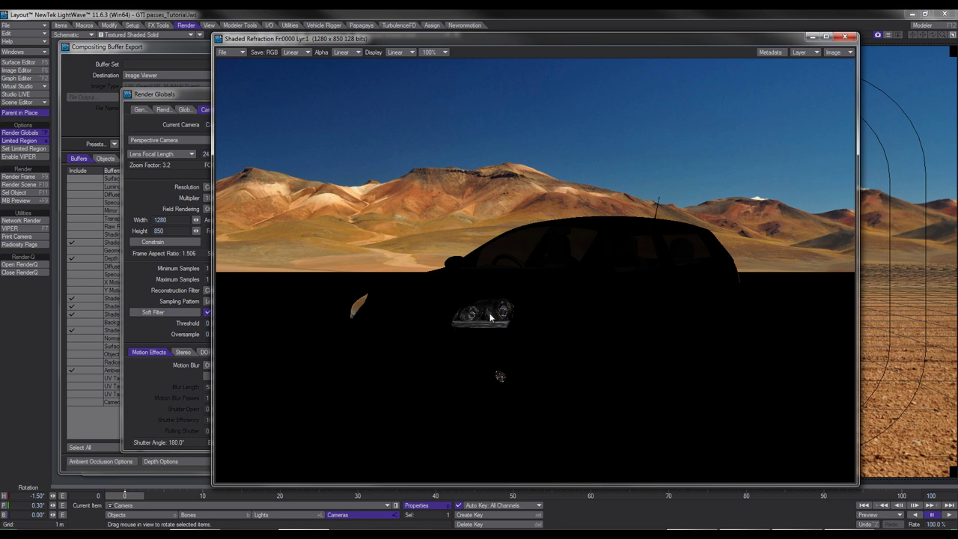
Review the Ambient Occlusion layer and return to the full GTI passes_Tutorial render
{"action": "left_click", "coordinate": [804, 53]}
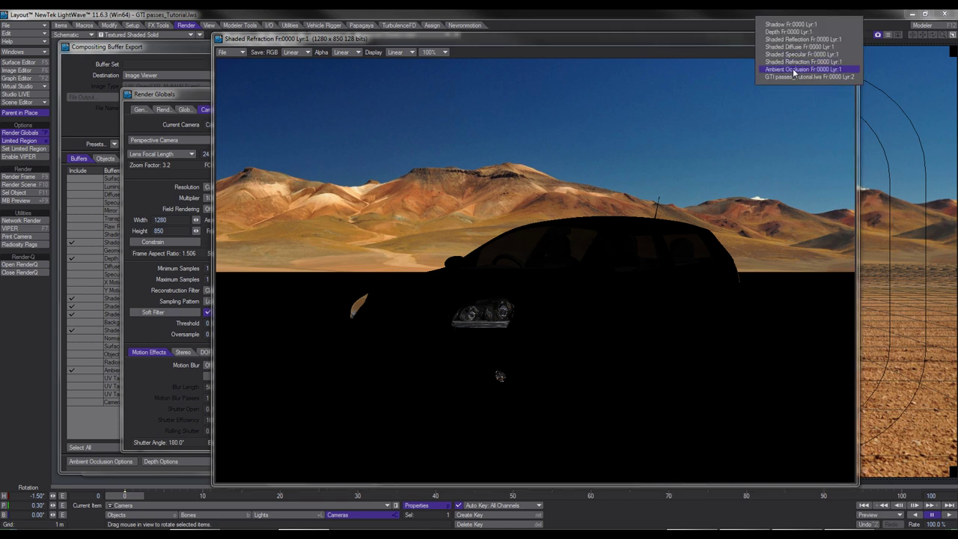
{"action": "left_click", "coordinate": [794, 69]}
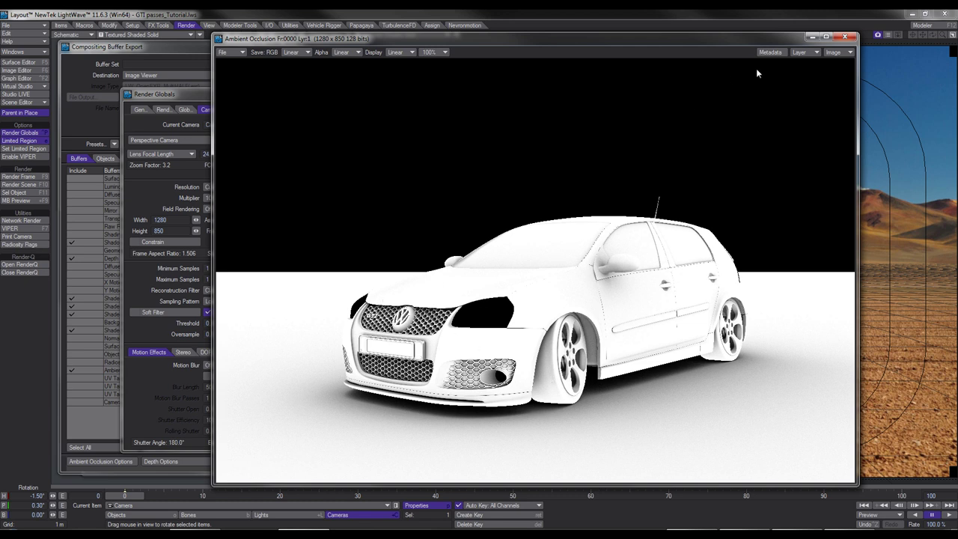
{"action": "left_click", "coordinate": [808, 56]}
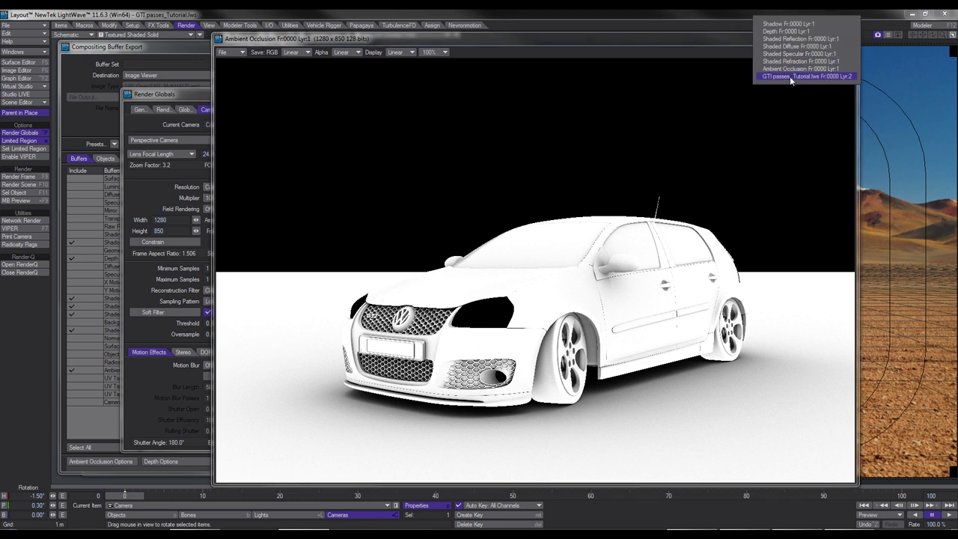
{"action": "left_click", "coordinate": [788, 76]}
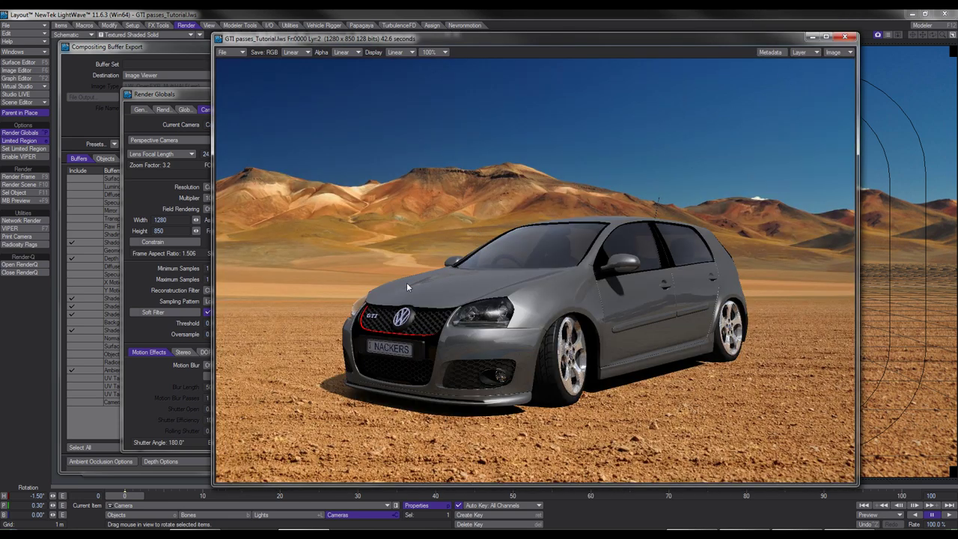
Examine the file formats for saving the render as RGBA, and display its alpha channel
{"action": "left_click", "coordinate": [228, 53]}
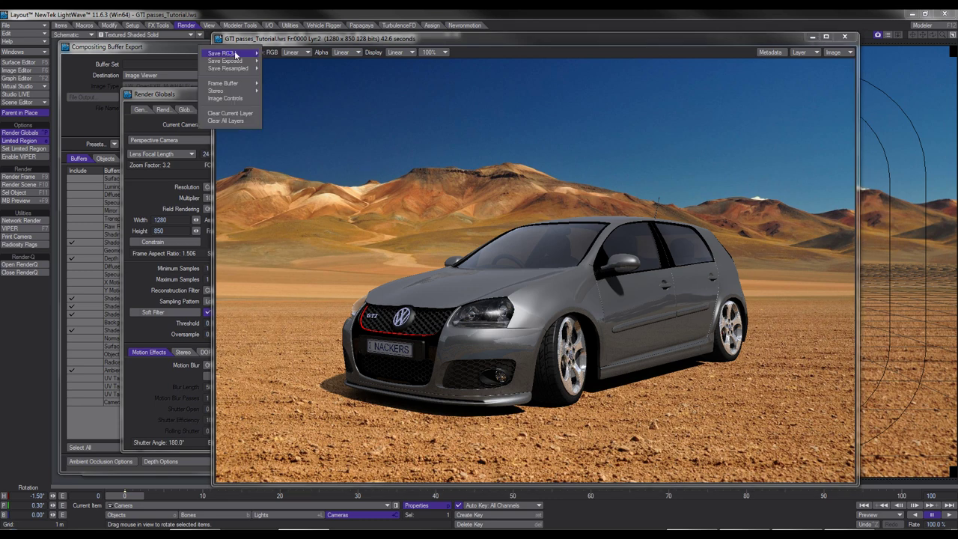
{"action": "mouse_move", "coordinate": [225, 53]}
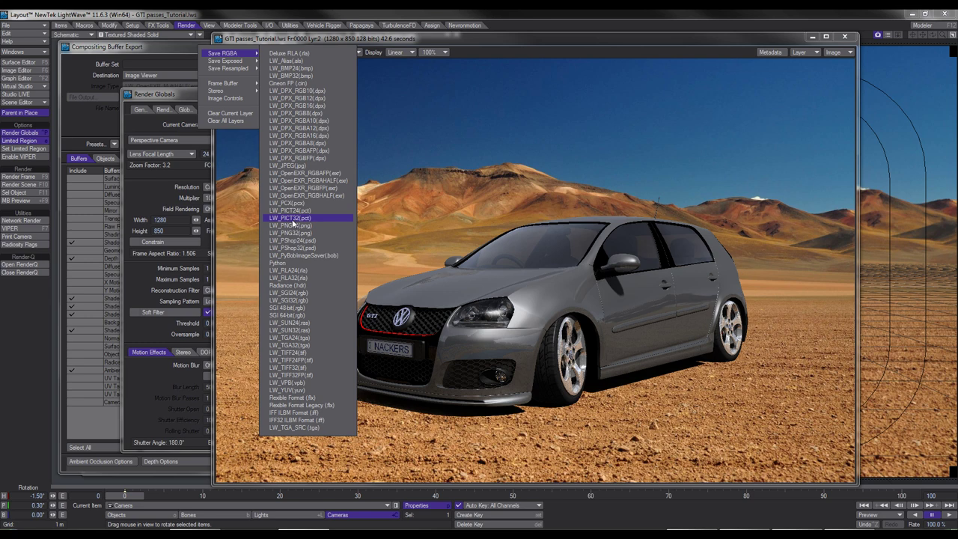
{"action": "left_click", "coordinate": [453, 43]}
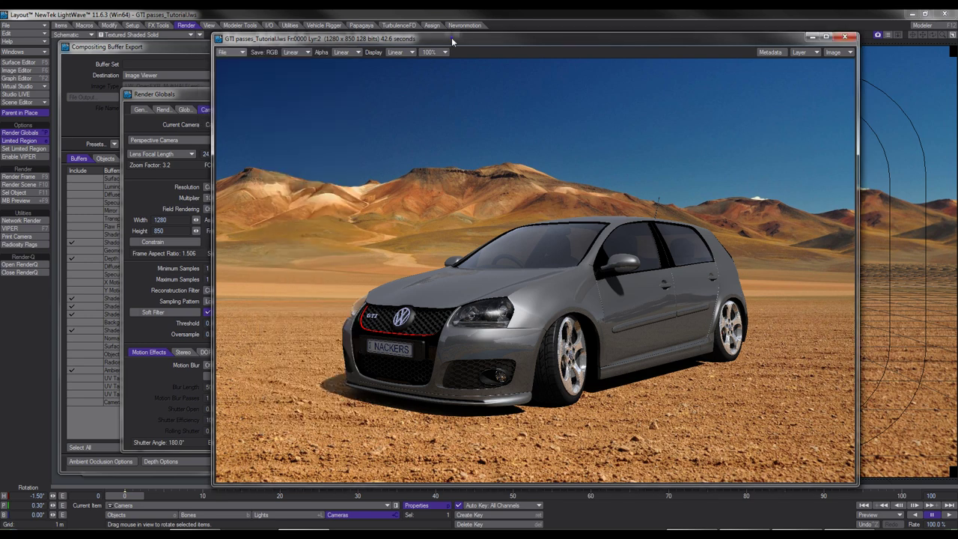
{"action": "left_click", "coordinate": [838, 52]}
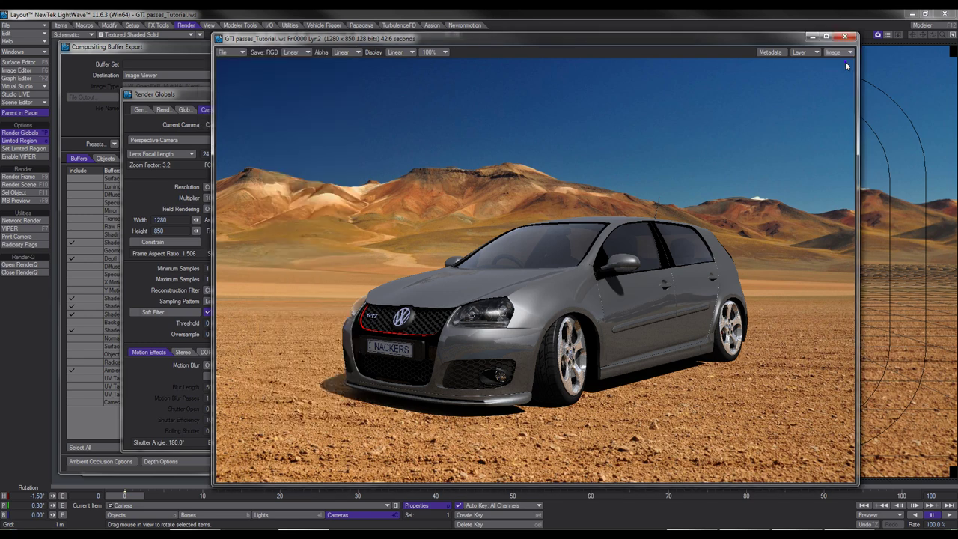
{"action": "left_click", "coordinate": [846, 67]}
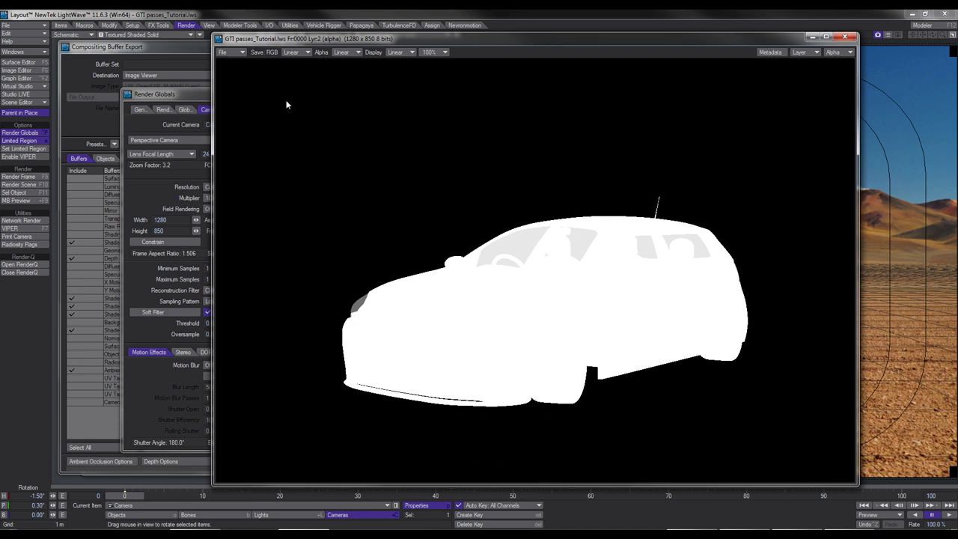
Examine the output settings for saving RGB and alpha files in Render Globals, and close the settings and rendered image
{"action": "left_click", "coordinate": [61, 25]}
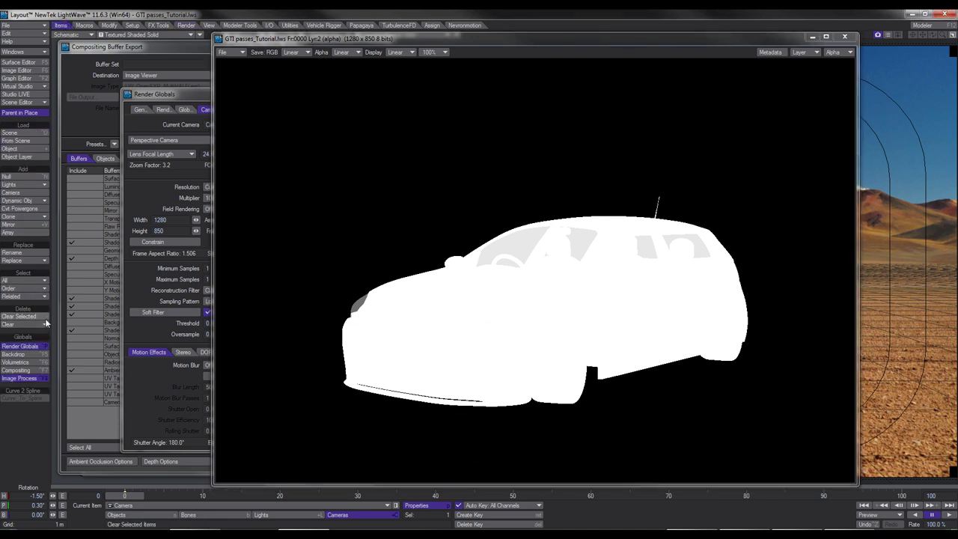
{"action": "left_click", "coordinate": [28, 346]}
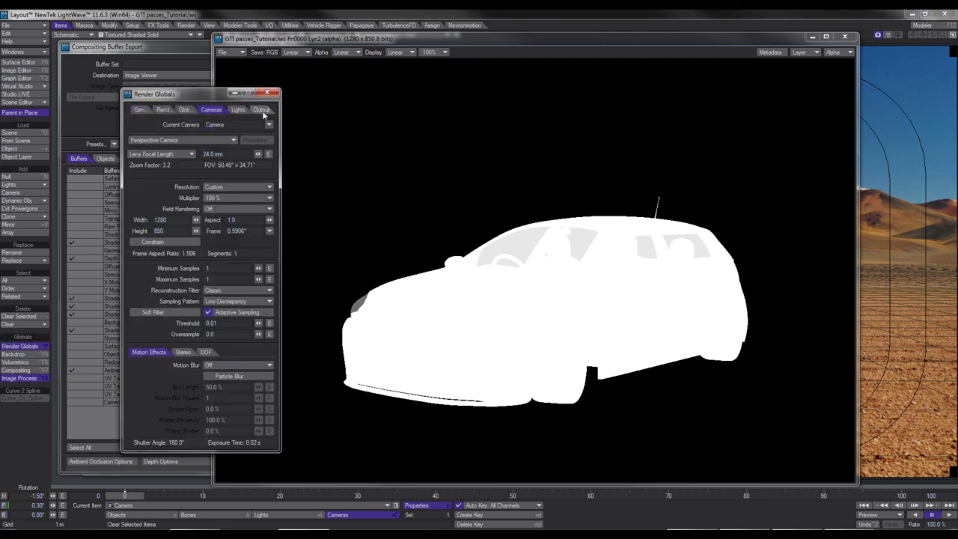
{"action": "left_click", "coordinate": [261, 110]}
{"action": "left_click_drag", "start_coordinate": [238, 95], "coordinate": [464, 126]}
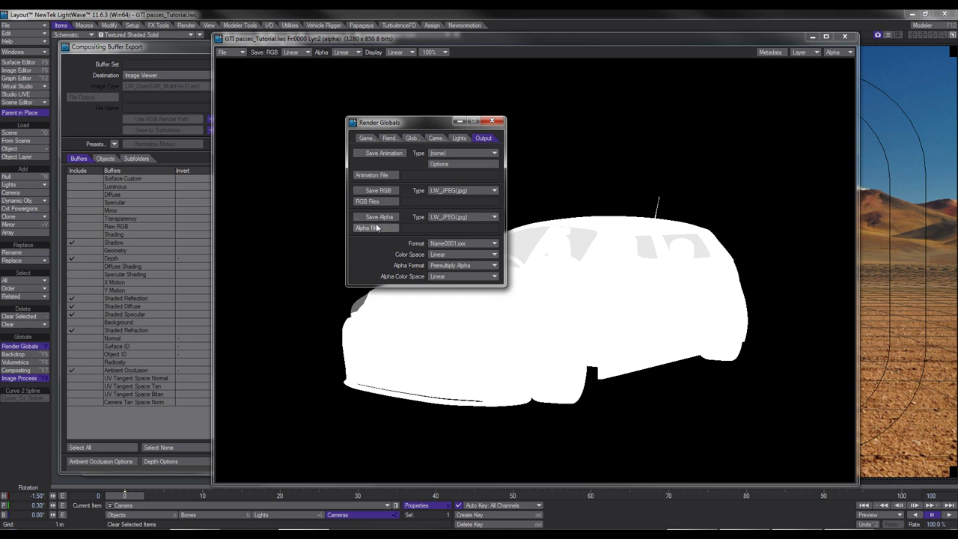
{"action": "left_click", "coordinate": [493, 122]}
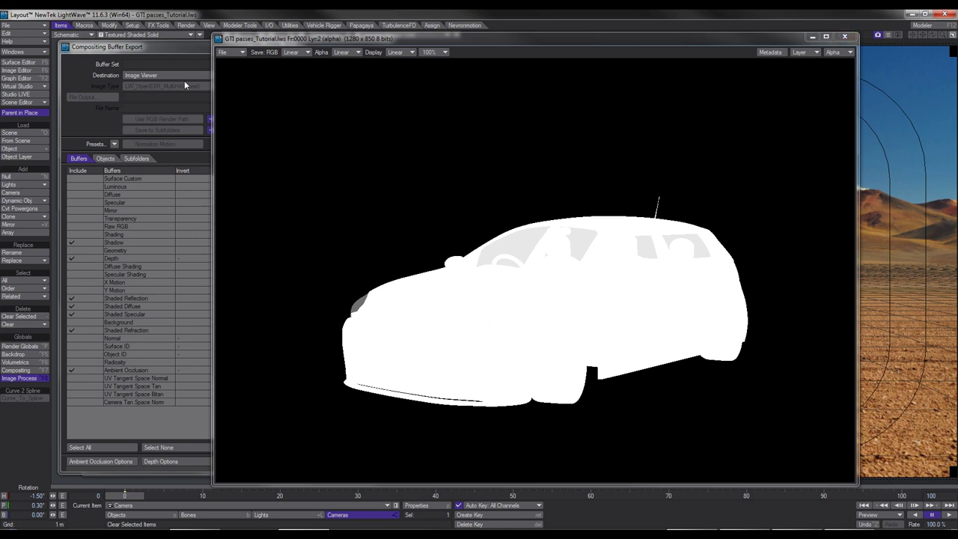
{"action": "left_click", "coordinate": [844, 37]}
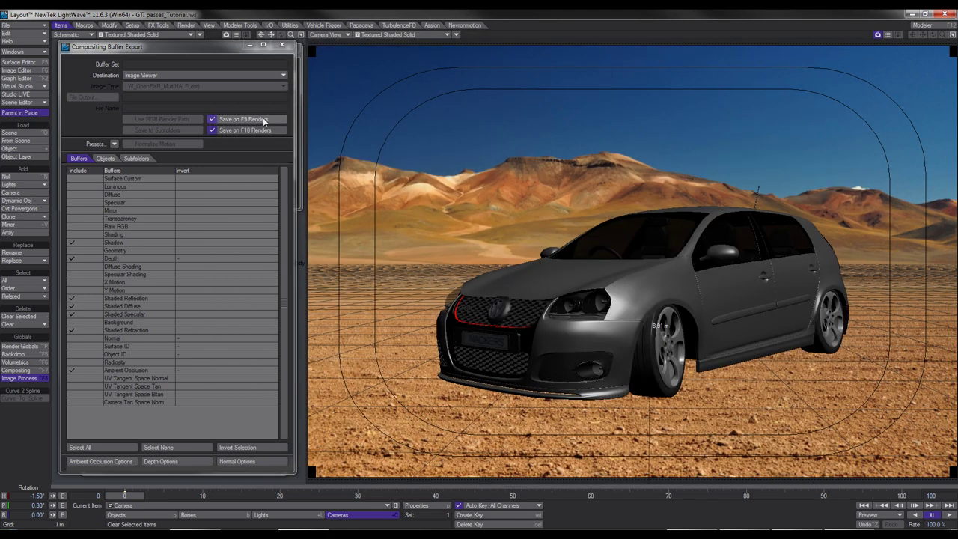
Set the Compositing Buffer Export destination to Image Files and the image type to LW_PNG32(.png)
{"action": "left_click", "coordinate": [161, 75]}
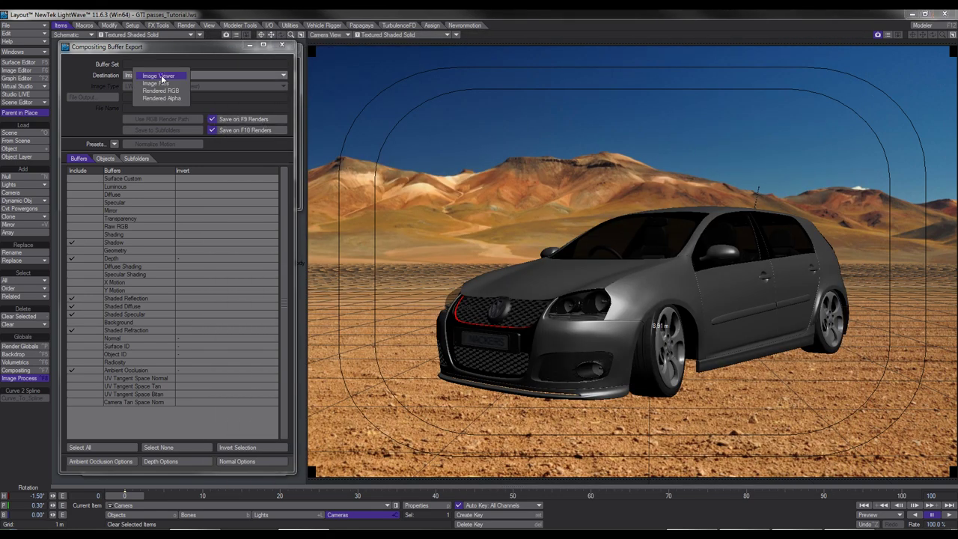
{"action": "left_click", "coordinate": [160, 85]}
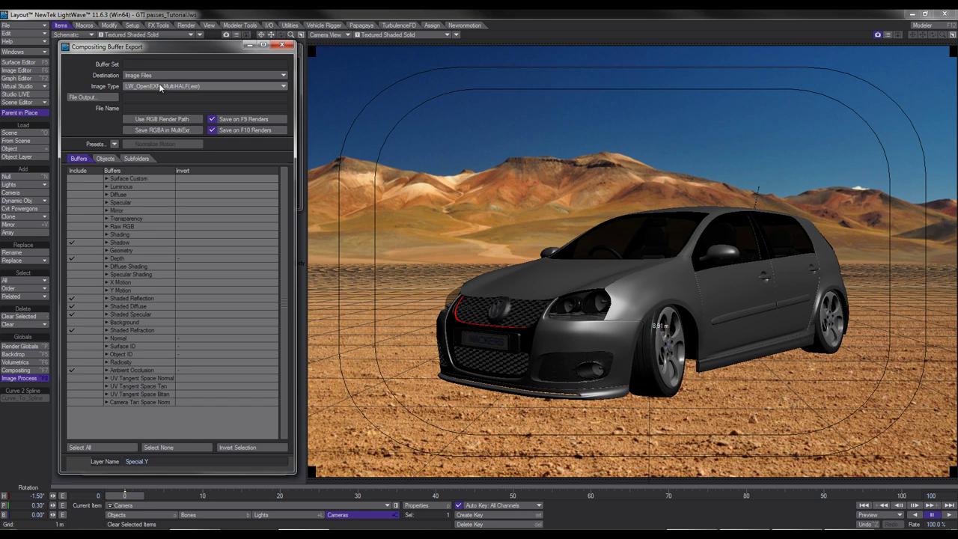
{"action": "left_click", "coordinate": [159, 87]}
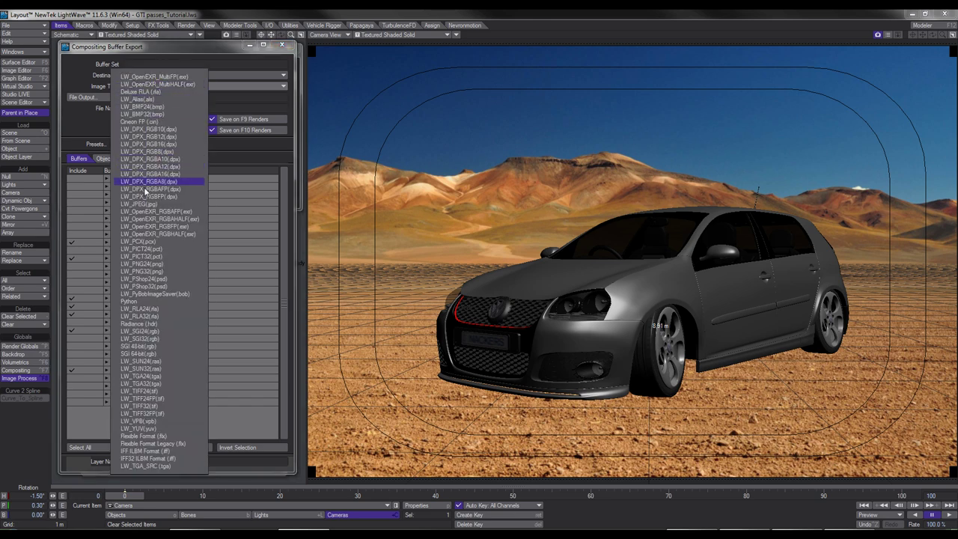
{"action": "left_click", "coordinate": [142, 274]}
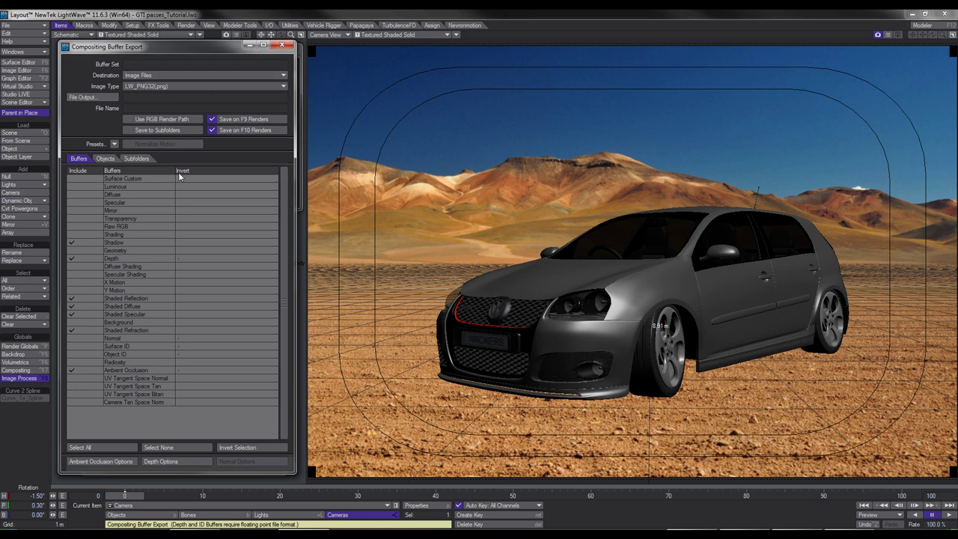
Examine the buffer export preset options and the list of included objects, and return to the buffer list
{"action": "left_click", "coordinate": [114, 144]}
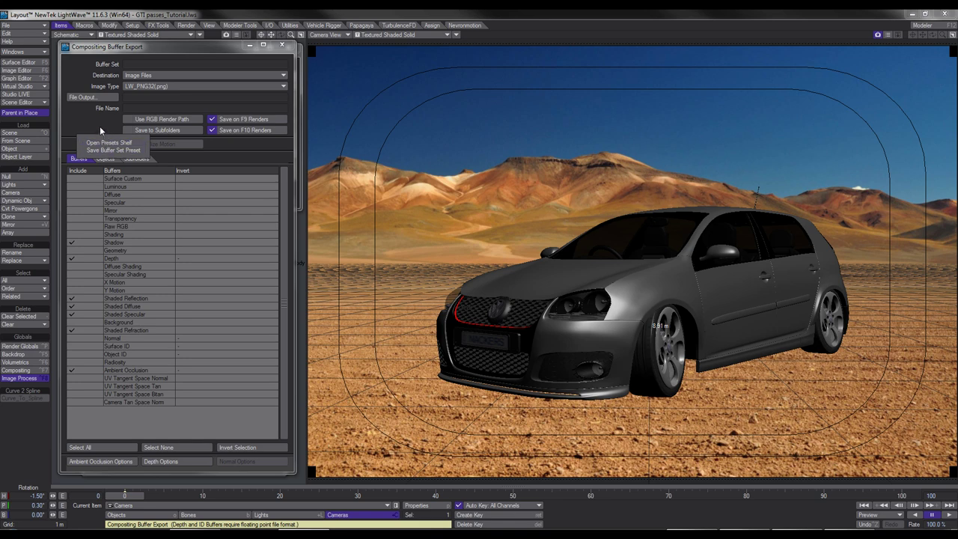
{"action": "left_click", "coordinate": [108, 143]}
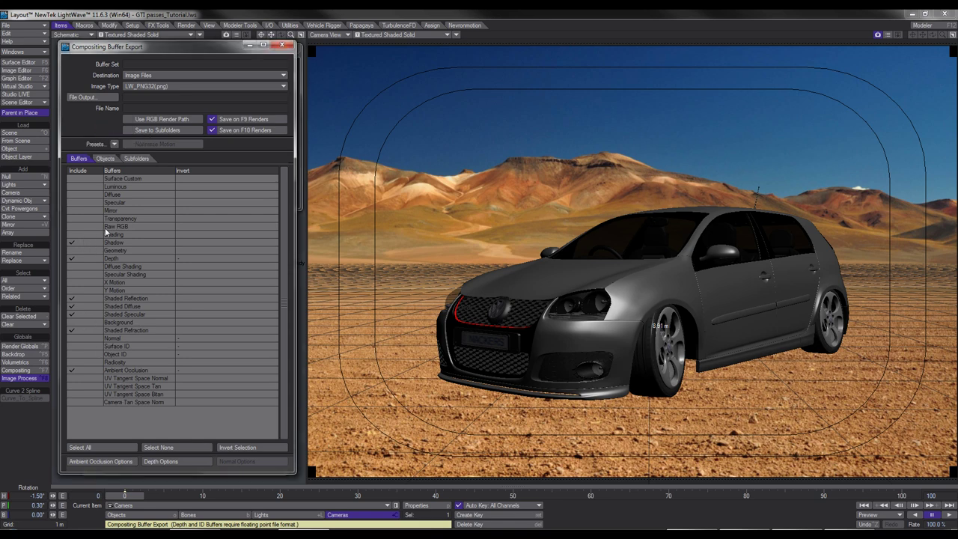
{"action": "left_click", "coordinate": [105, 158]}
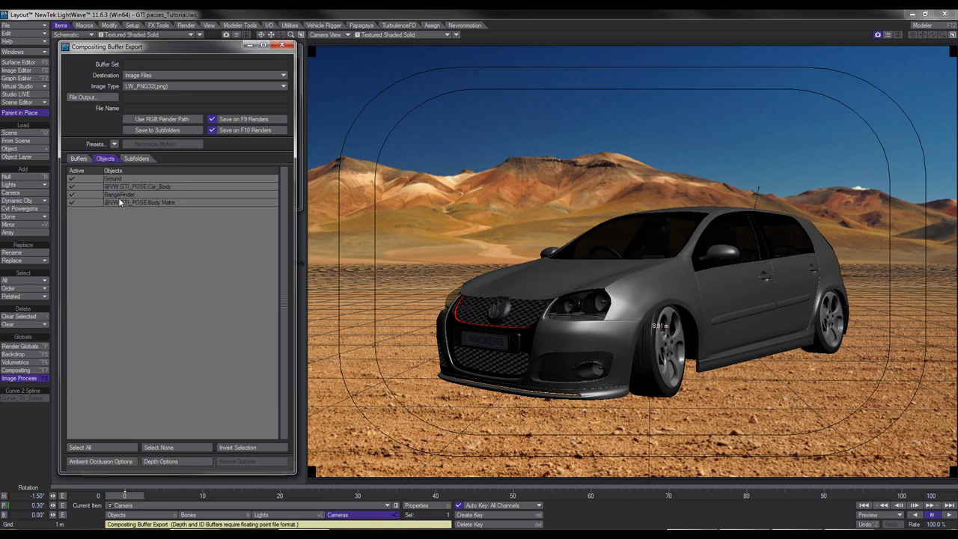
{"action": "left_click", "coordinate": [78, 159]}
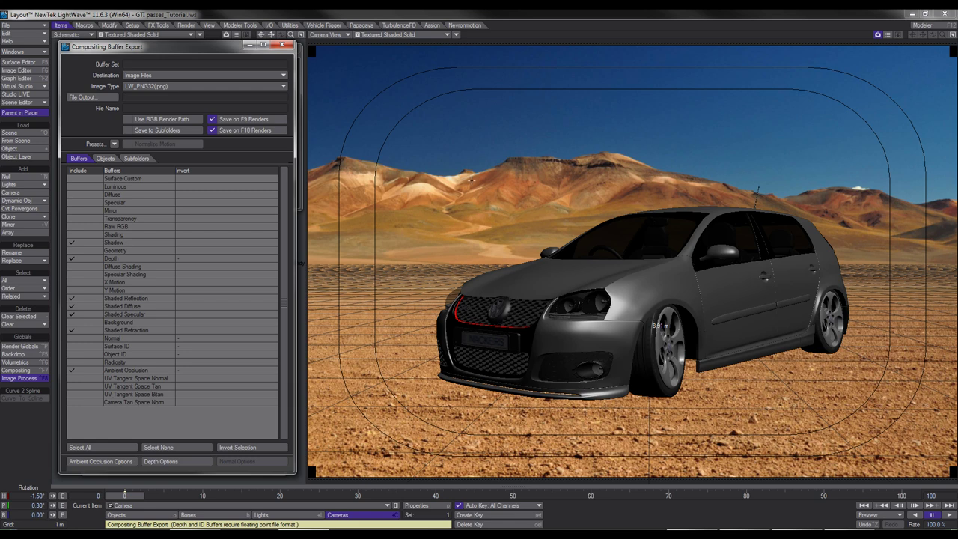
Preview the camera view with VPR, close the buffer export settings, and replace the background image with the black background color
{"action": "key", "text": "shift+F8"}
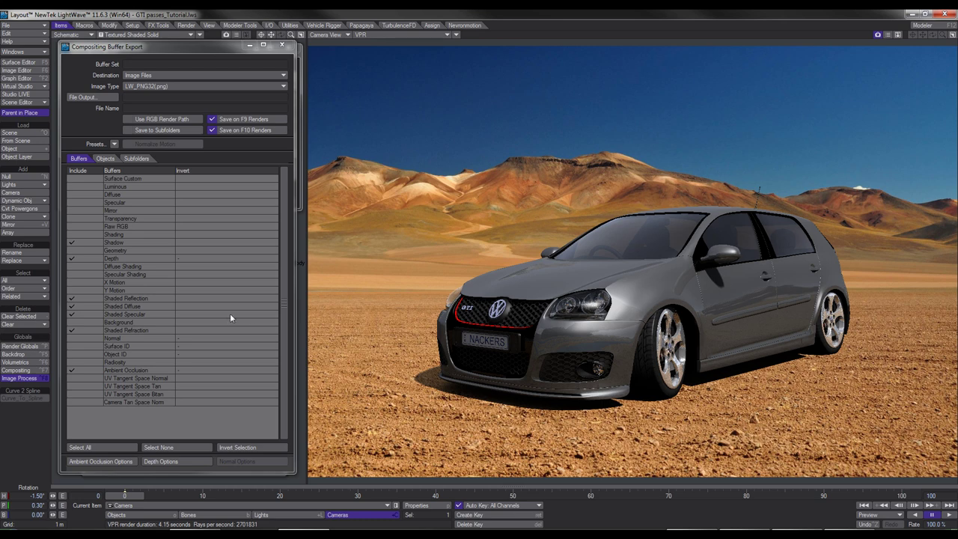
{"action": "left_click", "coordinate": [30, 370]}
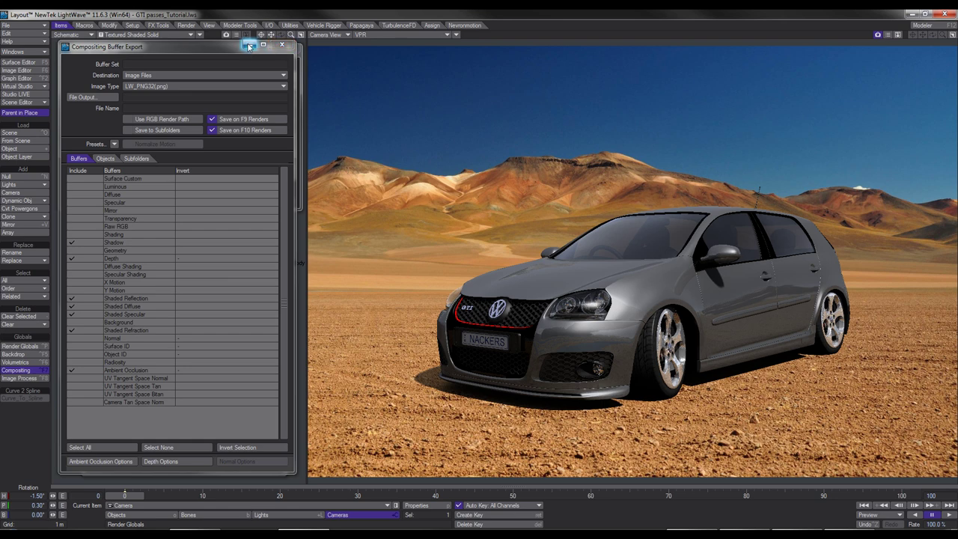
{"action": "left_click", "coordinate": [286, 48]}
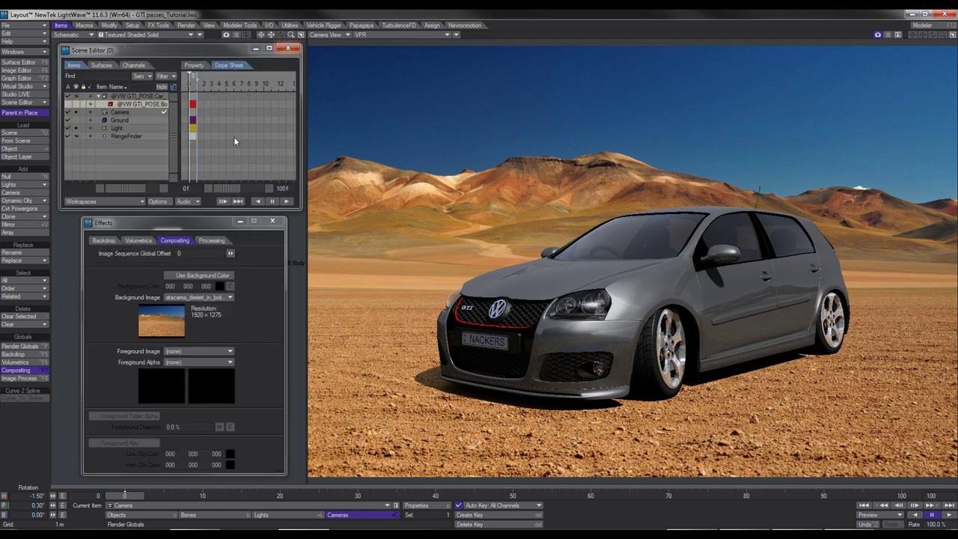
{"action": "left_click", "coordinate": [211, 241]}
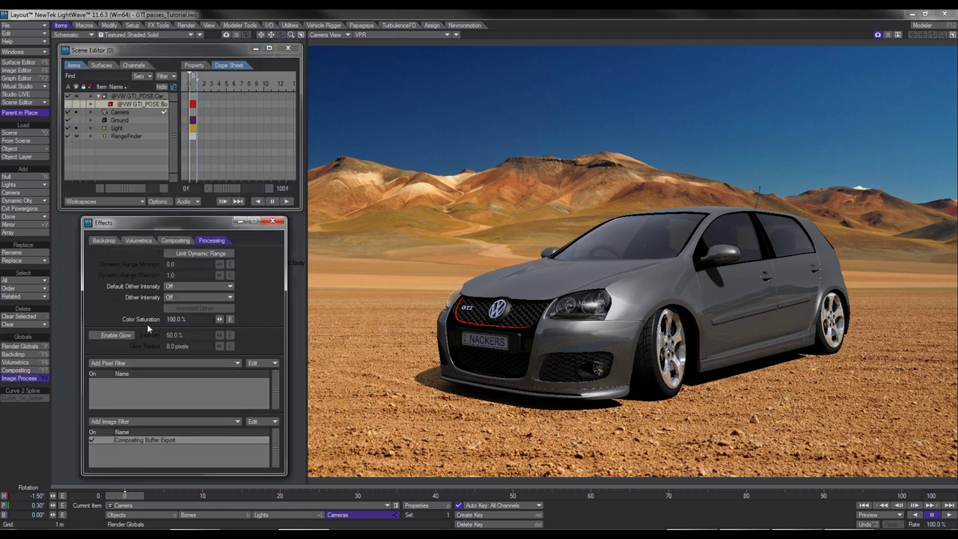
{"action": "left_click", "coordinate": [173, 241]}
{"action": "left_click", "coordinate": [169, 276]}
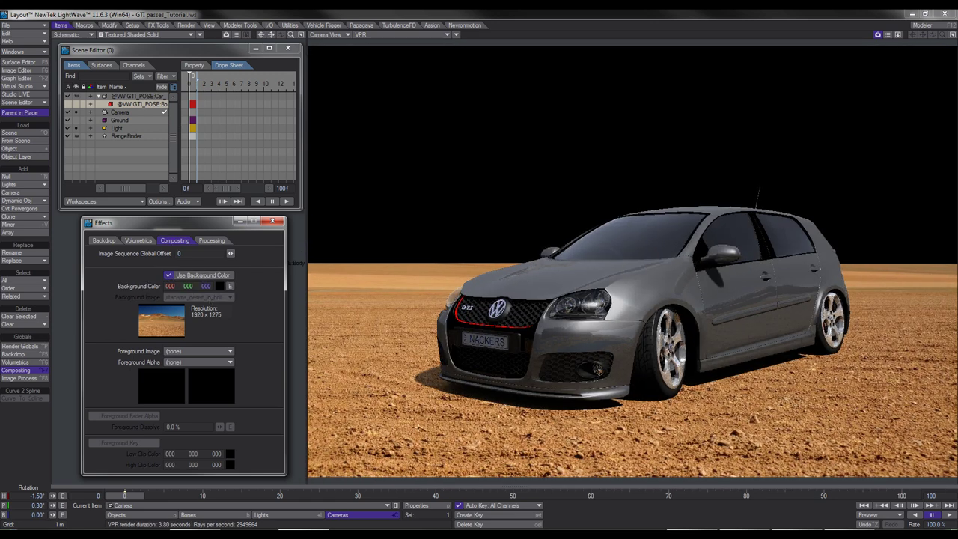
Inspect the Shadow Catcher node on the Ground Plane surface and disable that surface's nodes
{"action": "key", "text": "F5"}
{"action": "left_click", "coordinate": [419, 426]}
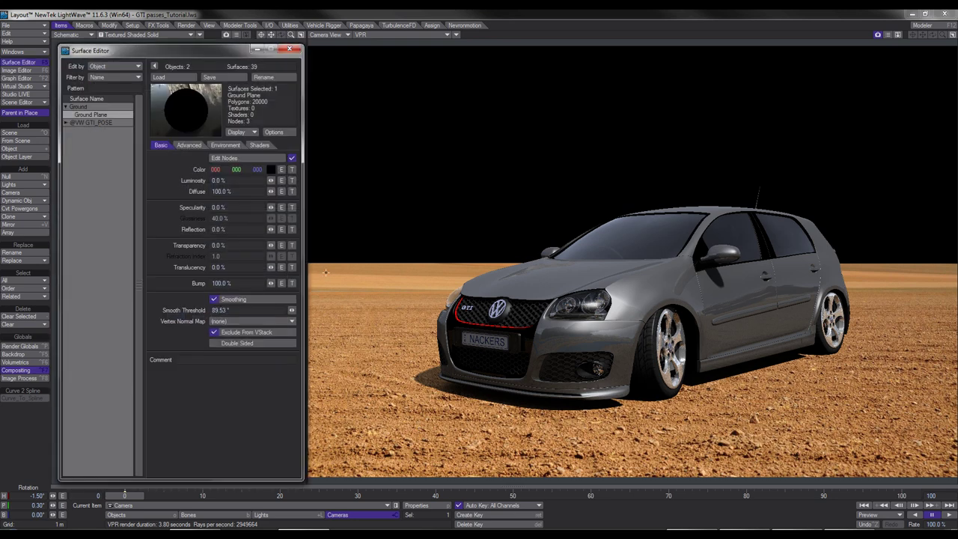
{"action": "left_click", "coordinate": [229, 158]}
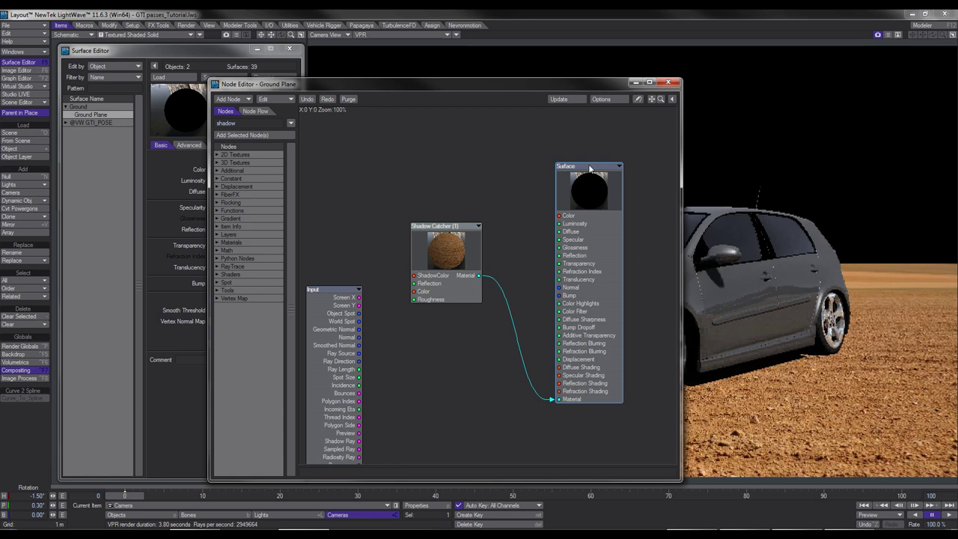
{"action": "left_click", "coordinate": [672, 83]}
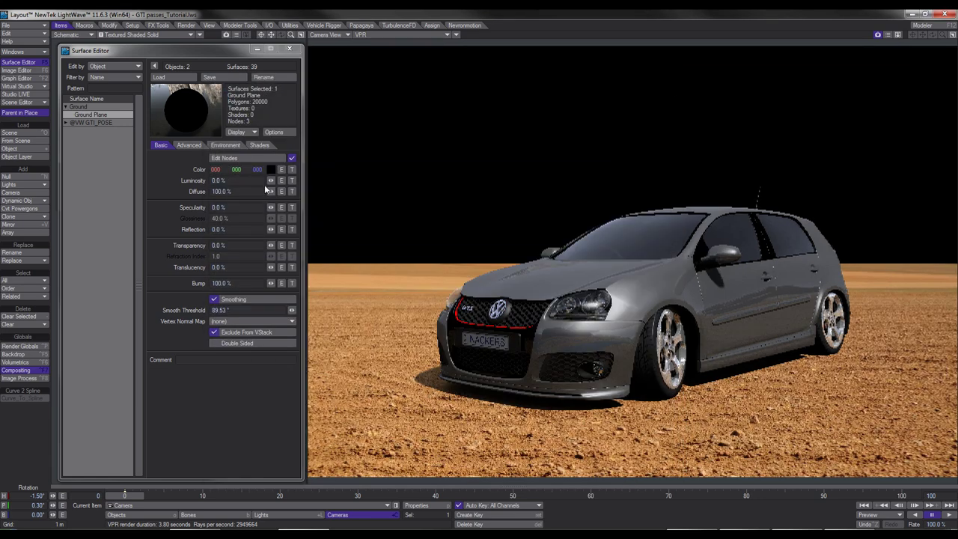
{"action": "left_click", "coordinate": [292, 158]}
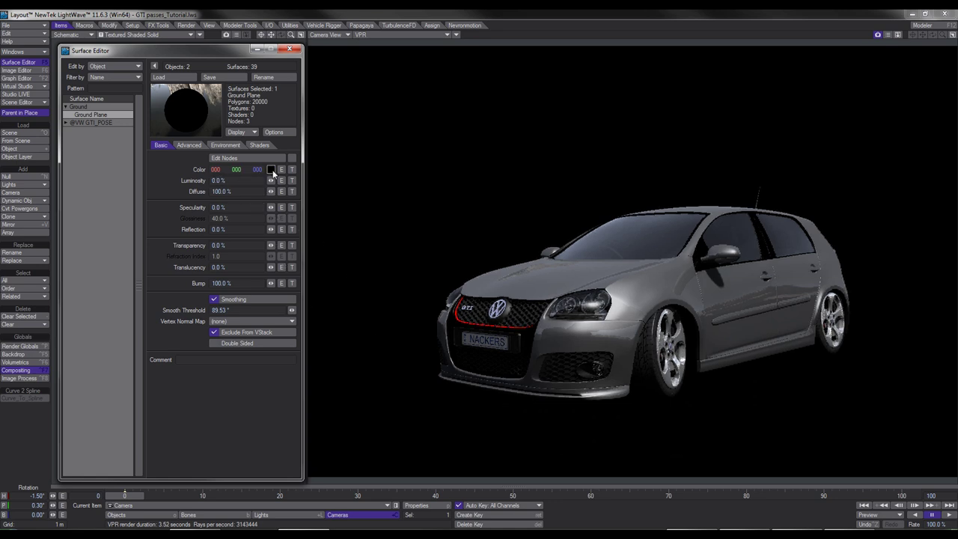
Check the Ground Plane's alpha channel setting, and review the Compositing Buffer Export settings
{"action": "left_click", "coordinate": [193, 146]}
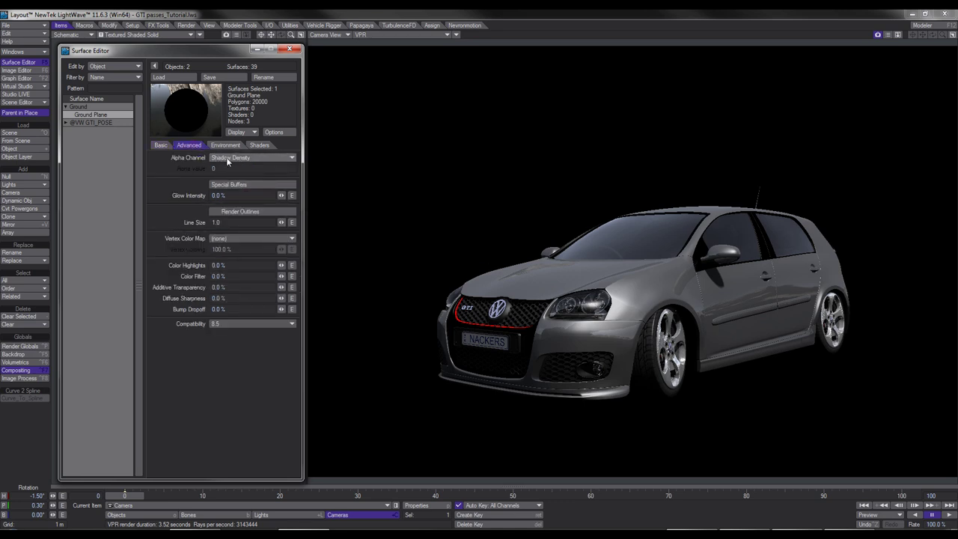
{"action": "left_click", "coordinate": [163, 146]}
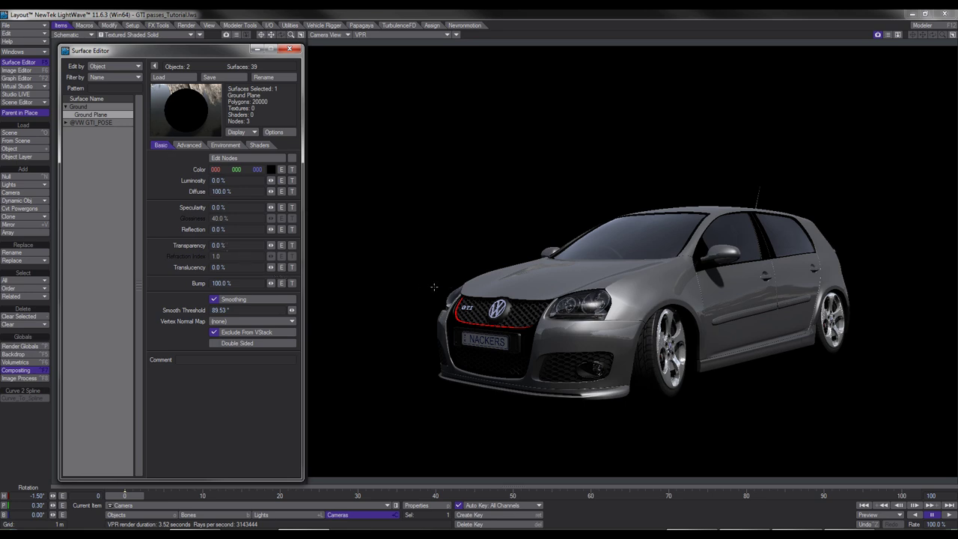
{"action": "left_click", "coordinate": [289, 48]}
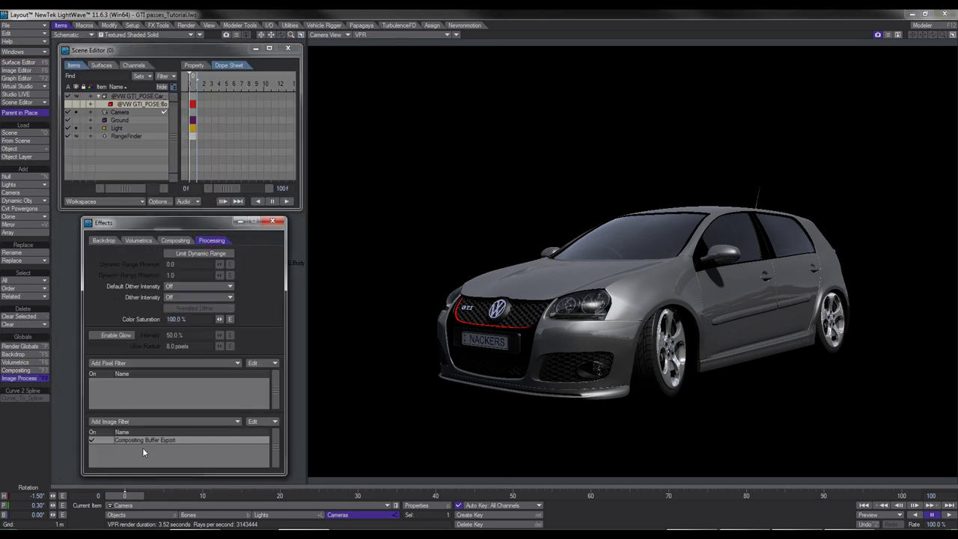
{"action": "double_click", "coordinate": [144, 440]}
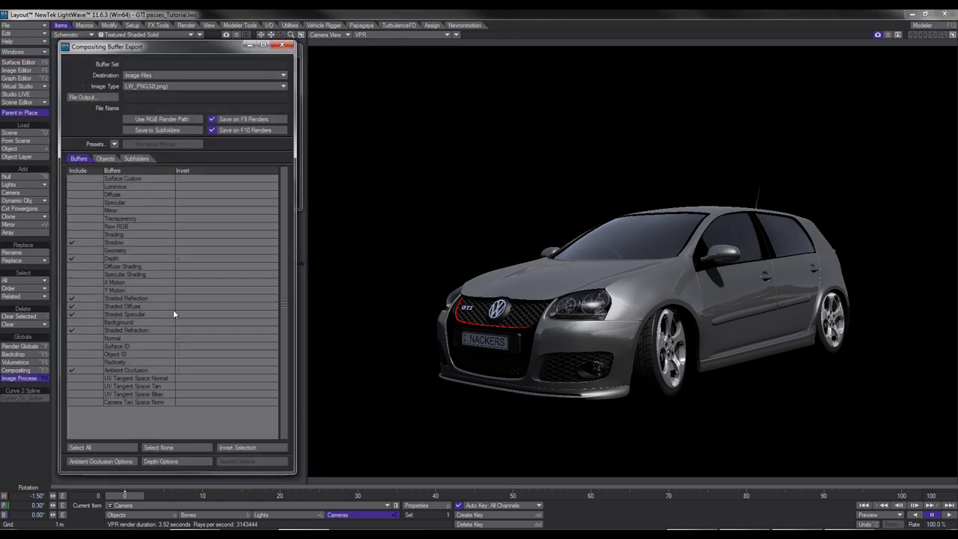
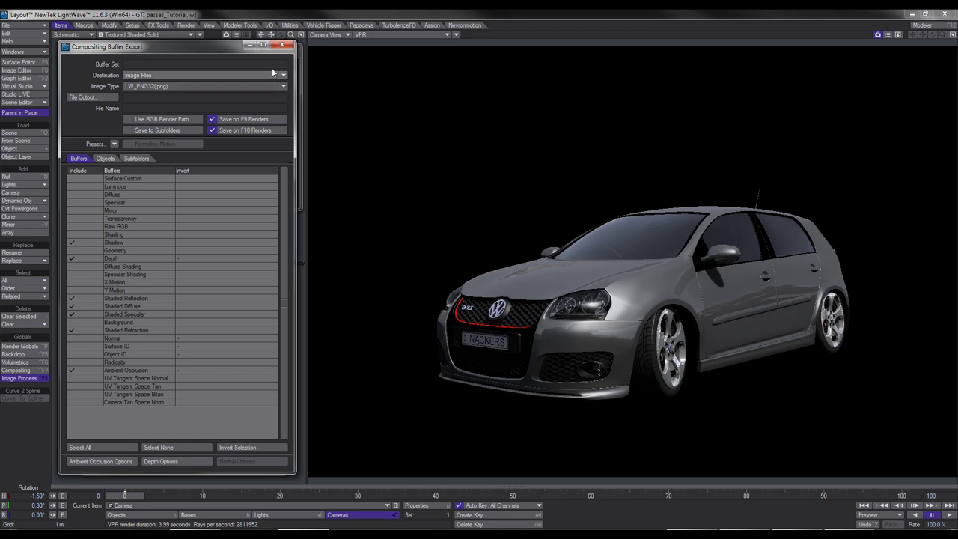
{"action": "left_click", "coordinate": [281, 46]}
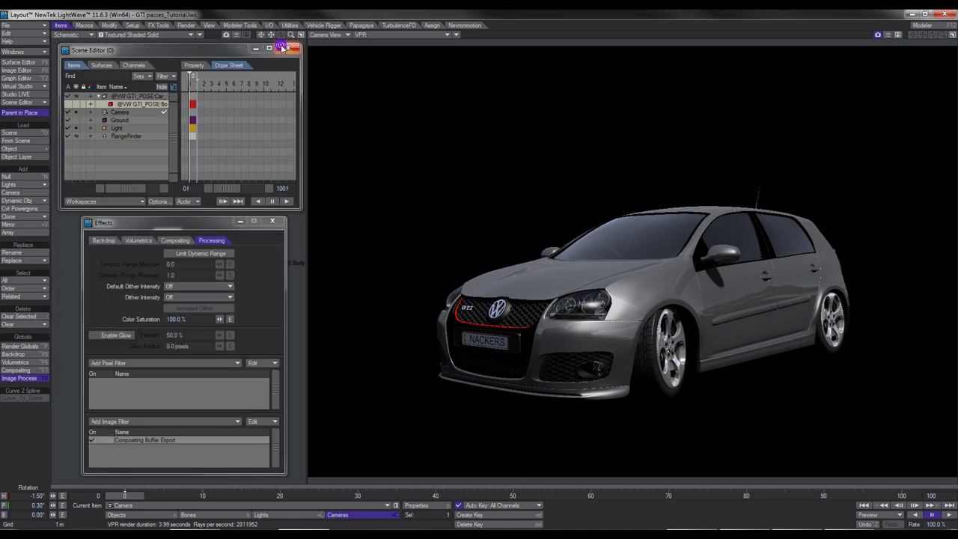
Deactivate the Car_Body object, activate the Body Matte object, and check the alpha channel setting of its BLACK_MATTE surface
{"action": "left_click", "coordinate": [68, 104]}
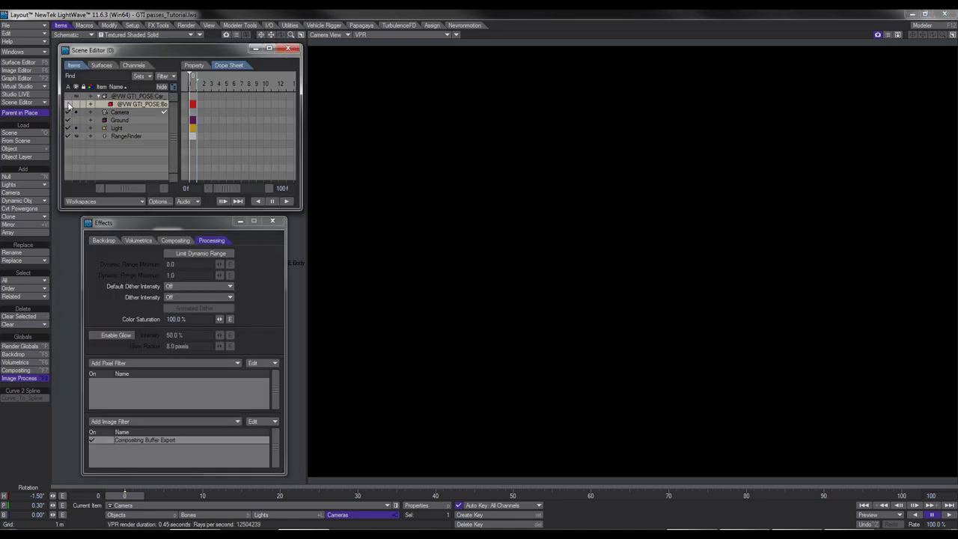
{"action": "left_click", "coordinate": [68, 104]}
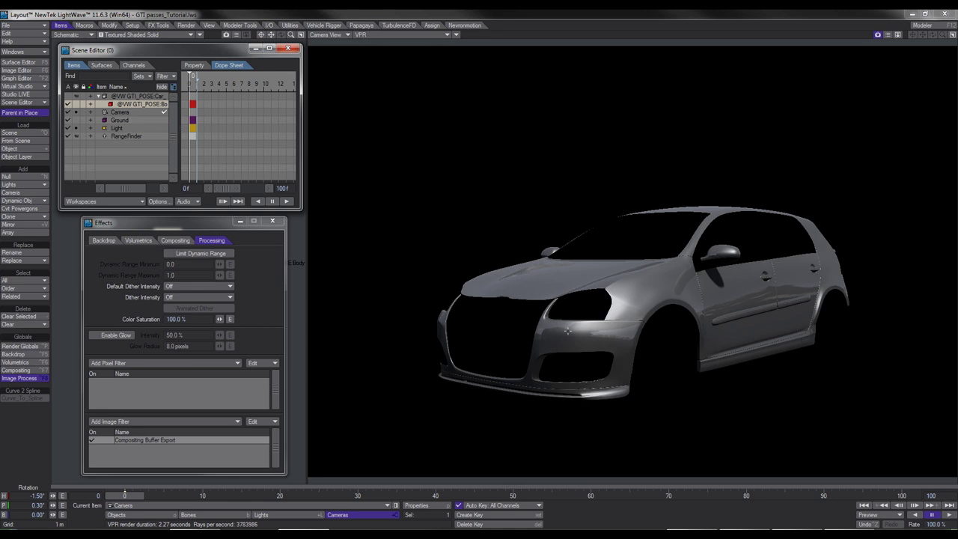
{"action": "key", "text": "F5"}
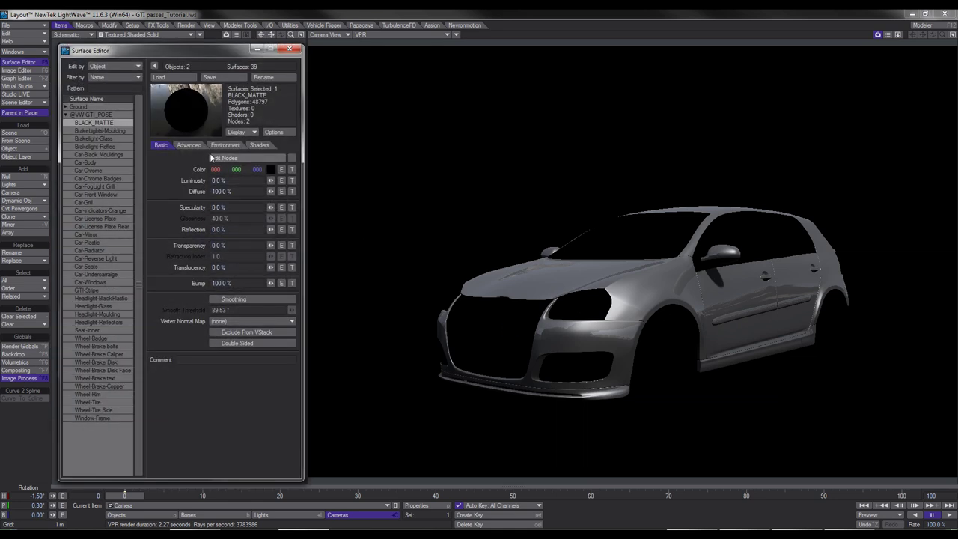
{"action": "left_click", "coordinate": [189, 145]}
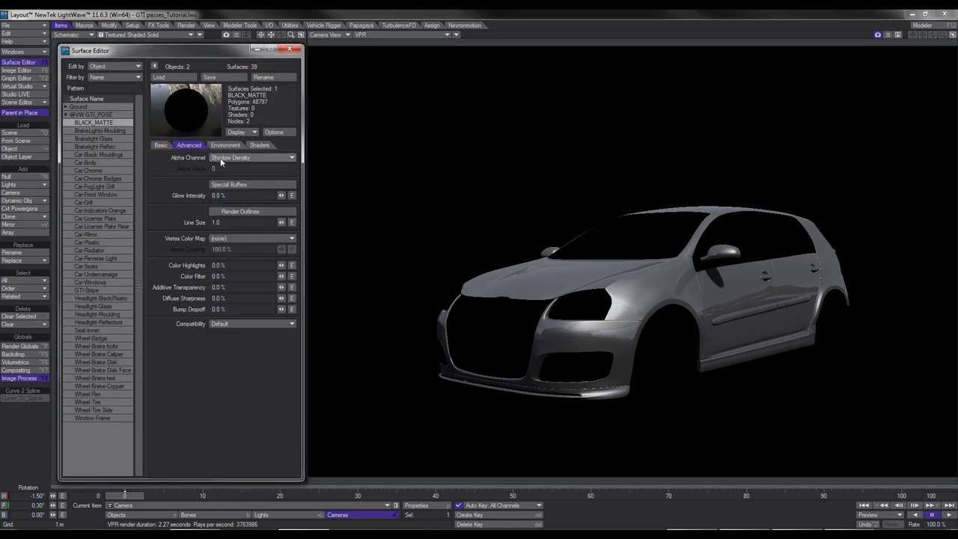
{"action": "left_click", "coordinate": [161, 145]}
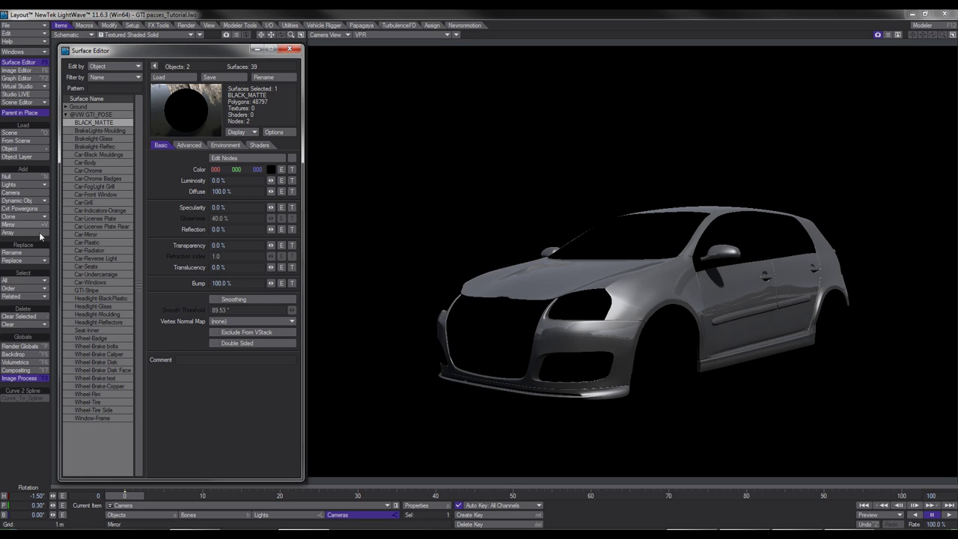
Disable raytraced shadows, transparency, reflection and refraction in Render Globals, and move the settings window clear of the car
{"action": "left_click", "coordinate": [22, 346]}
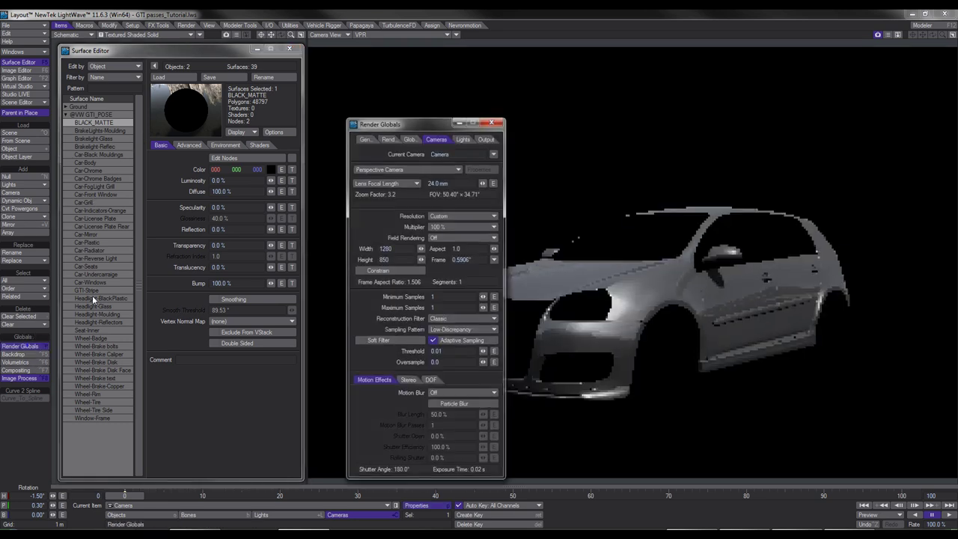
{"action": "left_click", "coordinate": [388, 138]}
{"action": "left_click", "coordinate": [359, 164]}
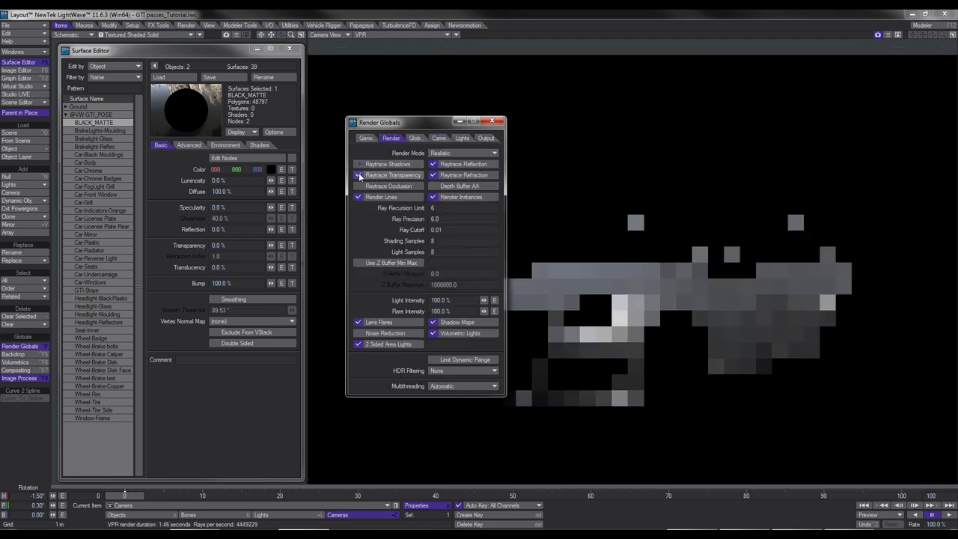
{"action": "left_click", "coordinate": [358, 175]}
{"action": "left_click", "coordinate": [432, 164]}
{"action": "left_click", "coordinate": [432, 175]}
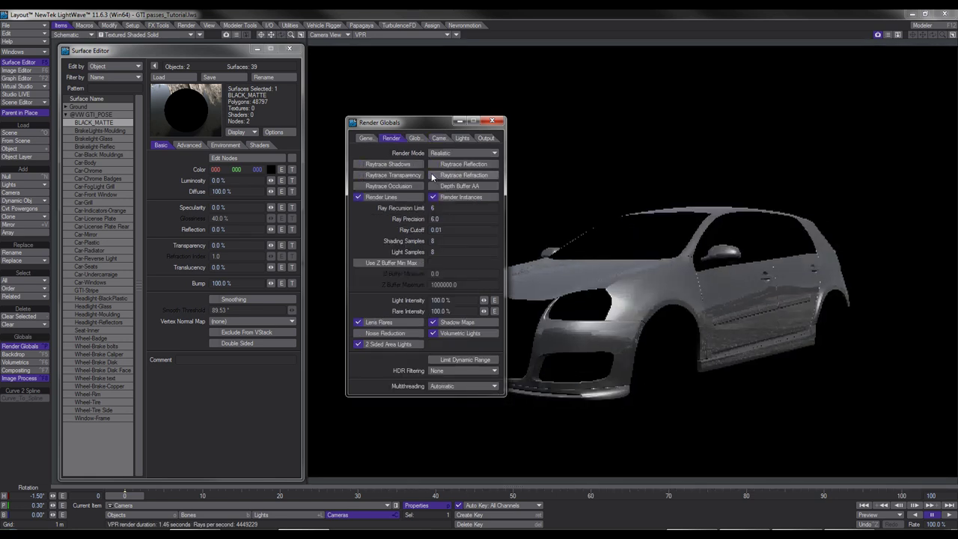
{"action": "left_click_drag", "start_coordinate": [419, 121], "coordinate": [321, 123]}
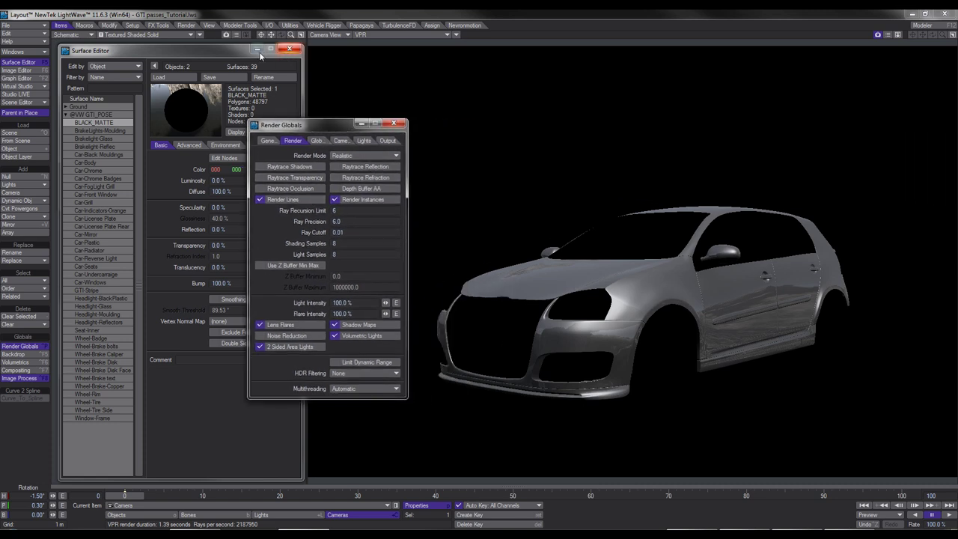
Close the Surface Editor, disable the Compositing Buffer Export image filter, and show the render commands
{"action": "left_click", "coordinate": [289, 49]}
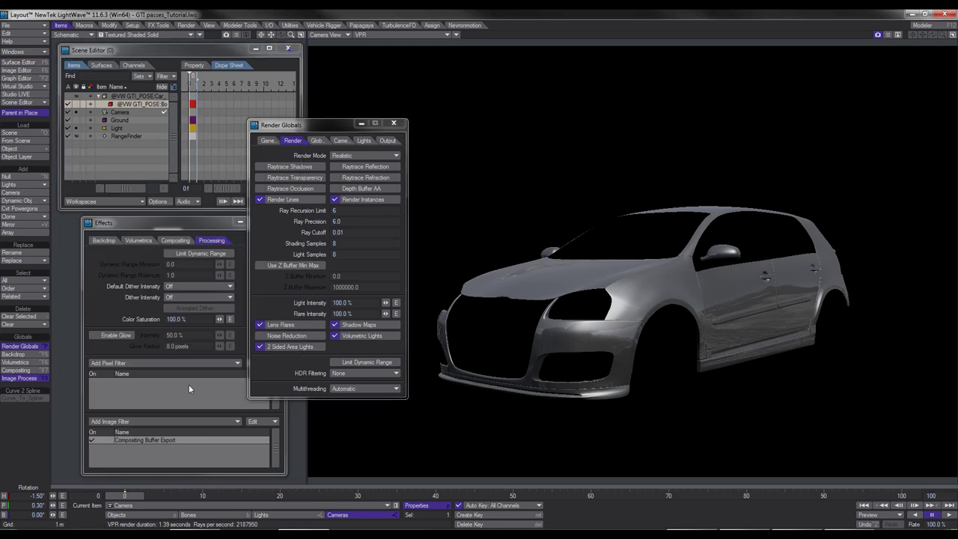
{"action": "left_click", "coordinate": [90, 440]}
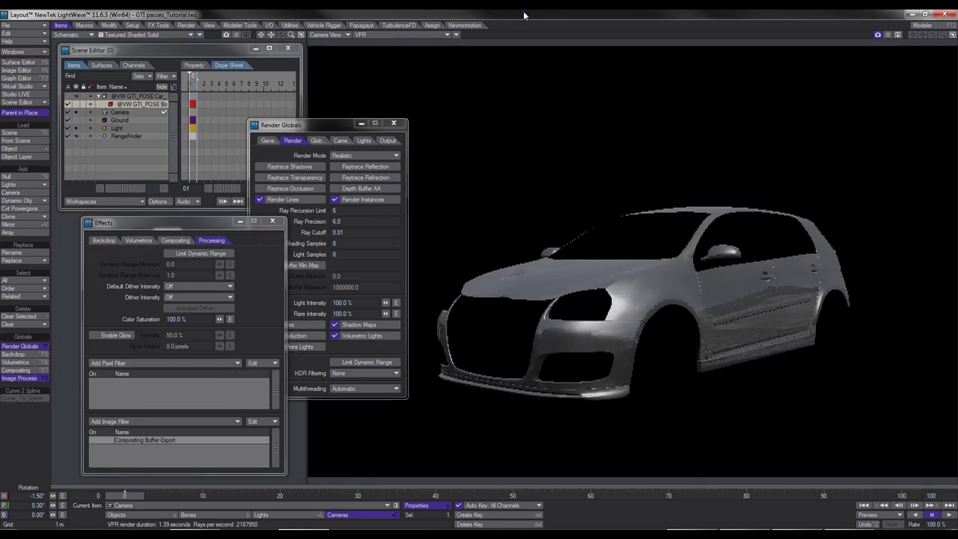
{"action": "left_click", "coordinate": [187, 25]}
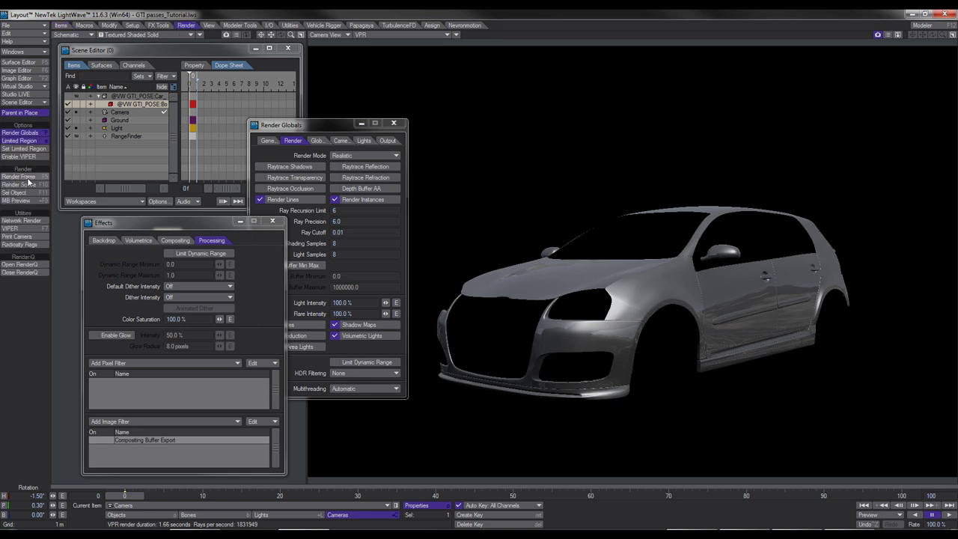
Render the current frame and check the car body matte in its alpha channel, closing the rendered image and Render Globals
{"action": "left_click", "coordinate": [23, 176]}
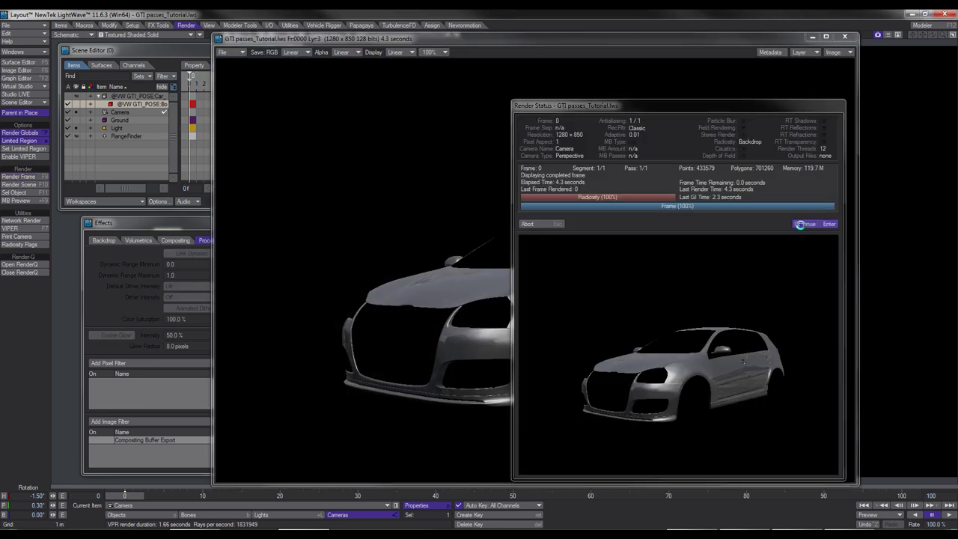
{"action": "left_click", "coordinate": [801, 223]}
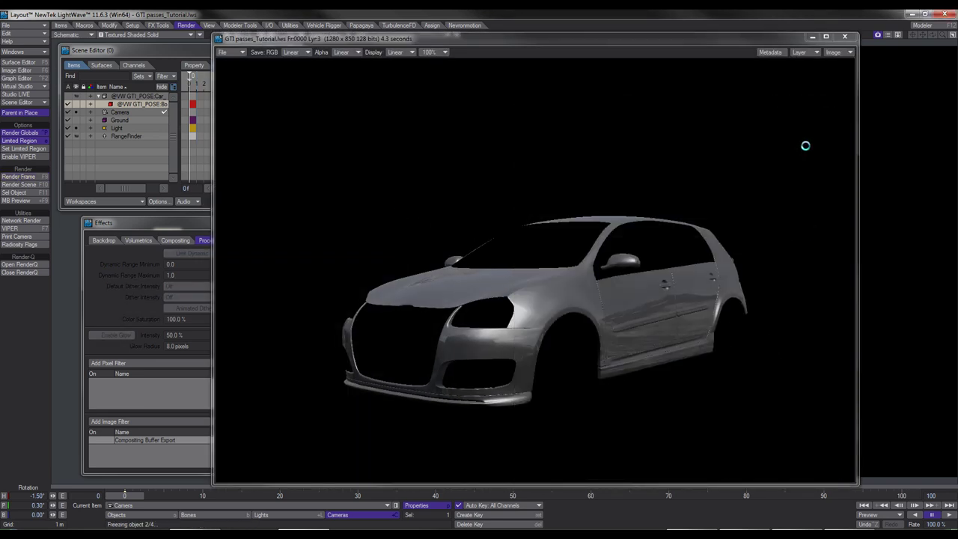
{"action": "left_click", "coordinate": [834, 58]}
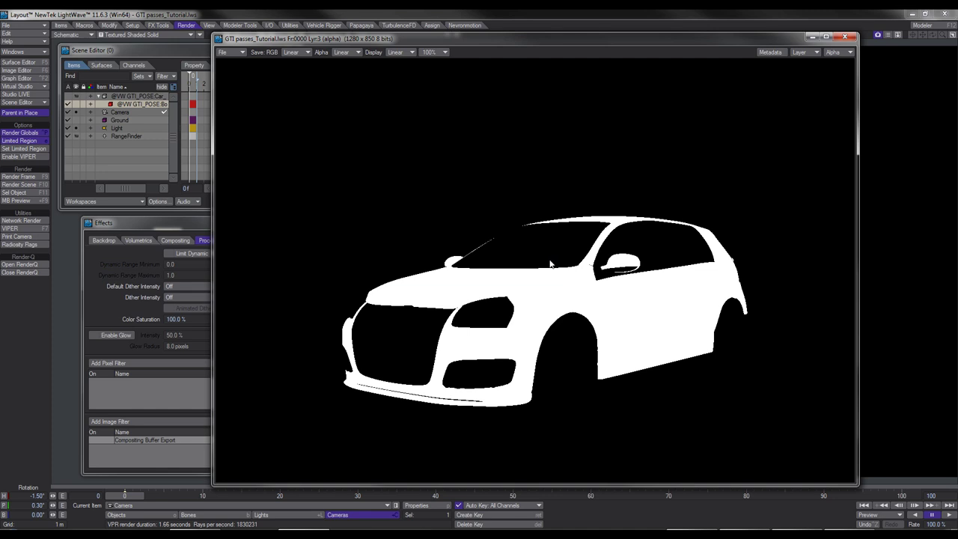
{"action": "left_click", "coordinate": [844, 37]}
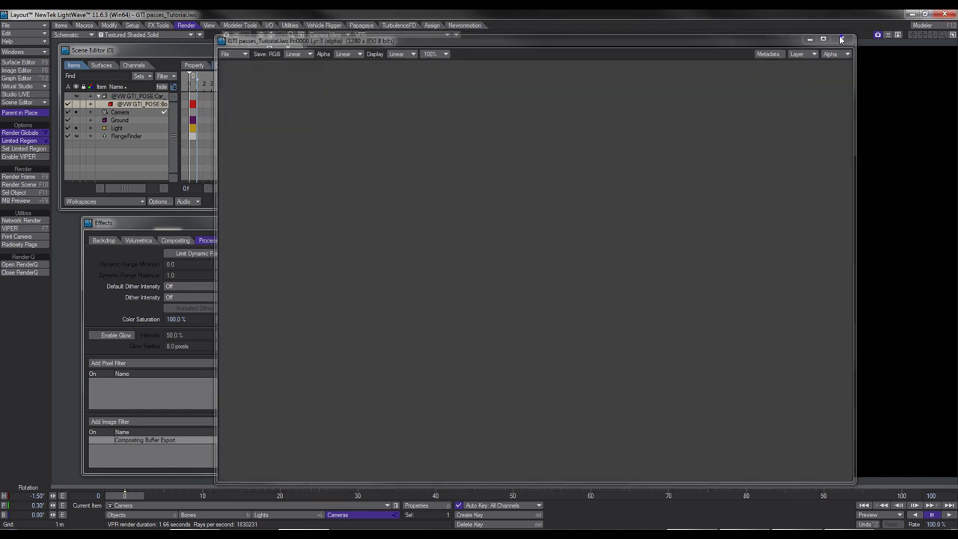
{"action": "left_click", "coordinate": [394, 124]}
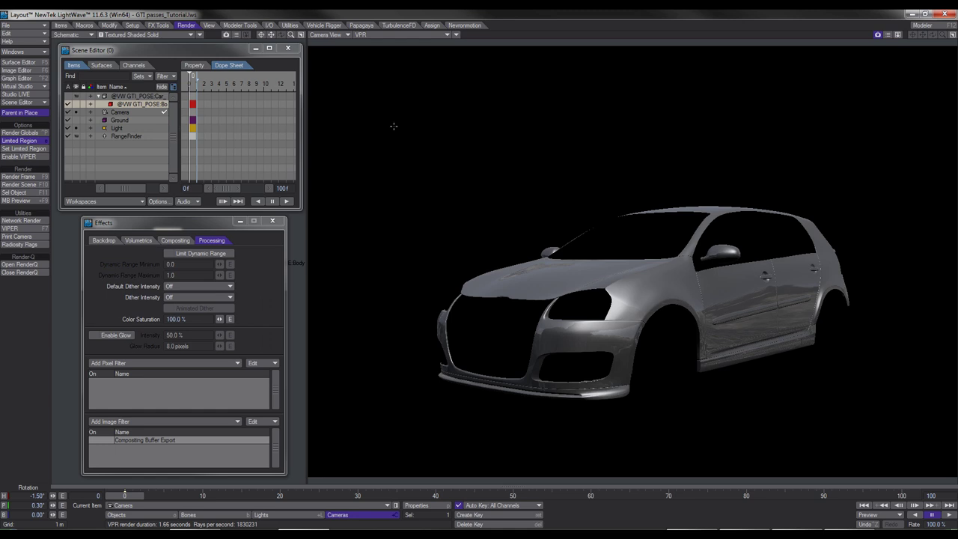
Switch to ACDSee and review the CarBody Matte, Ambient Occlusion, Depth, Raw RGB and Shaded Diffuse images in the Car Passes TUTE 2 folder
{"action": "left_click", "coordinate": [668, 538]}
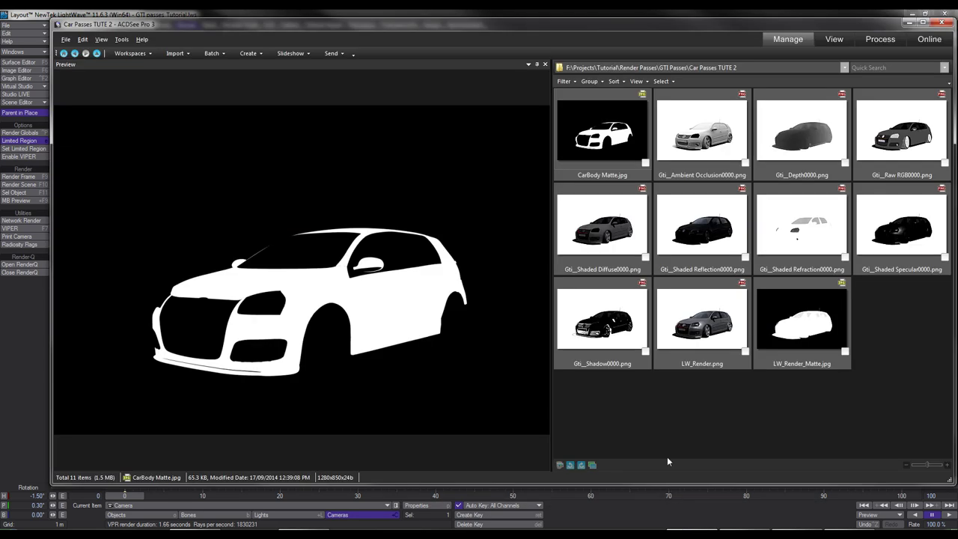
{"action": "left_click", "coordinate": [591, 130]}
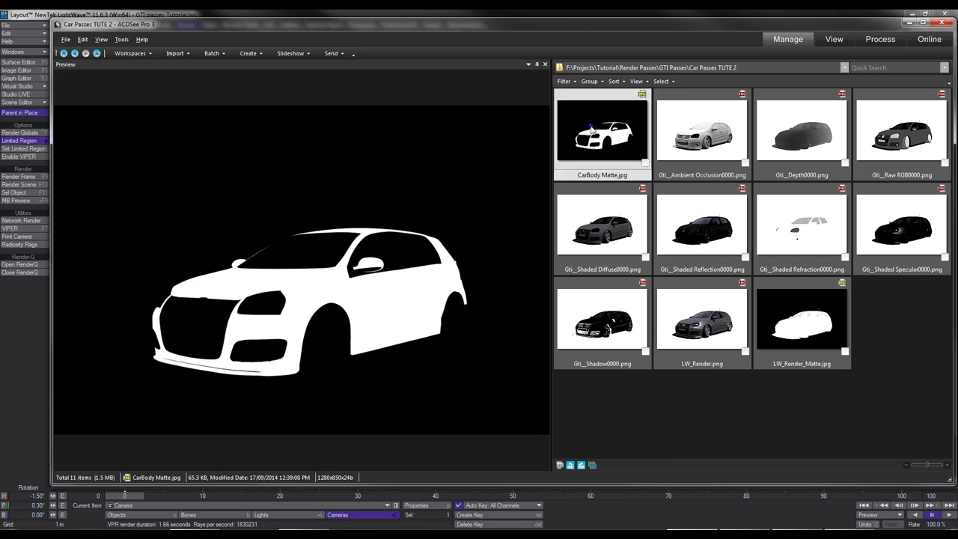
{"action": "left_click", "coordinate": [713, 132]}
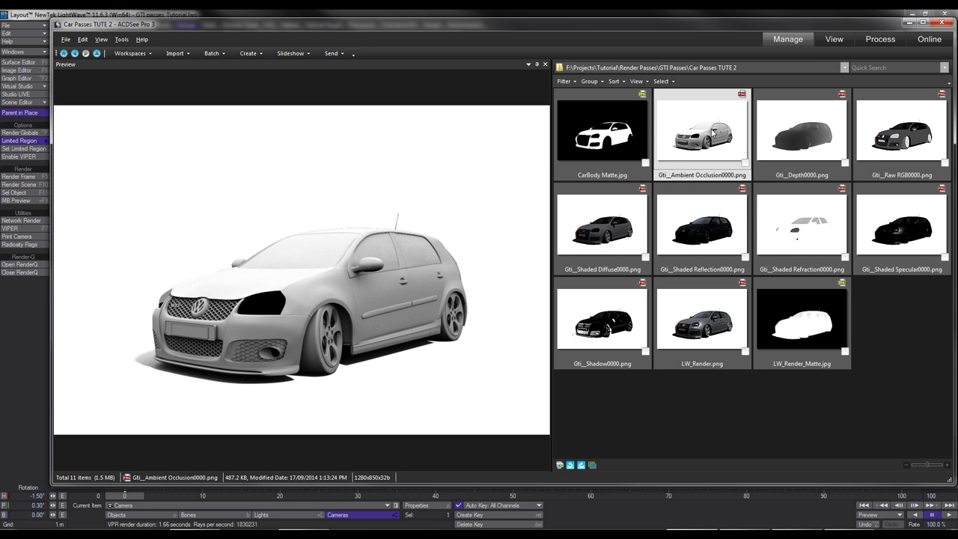
{"action": "left_click", "coordinate": [768, 141]}
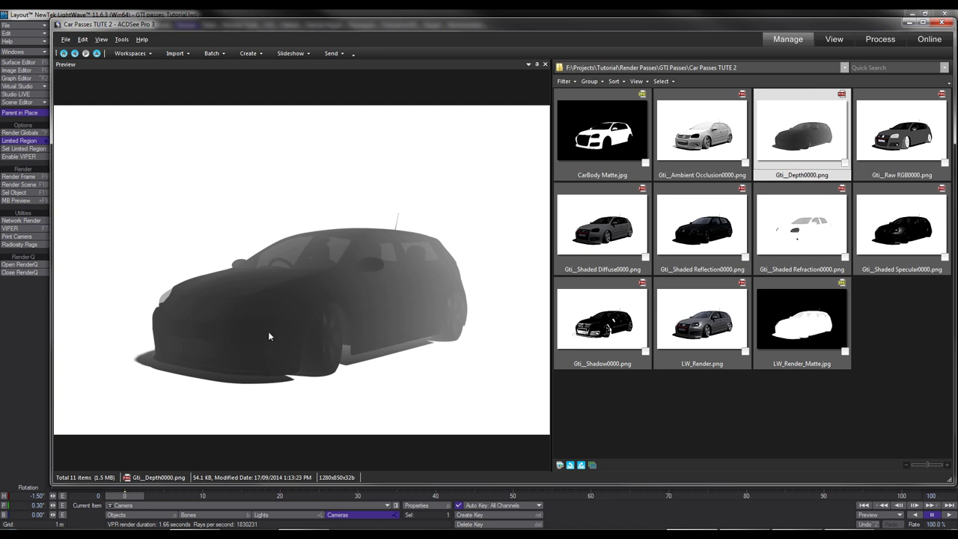
{"action": "left_click", "coordinate": [860, 138]}
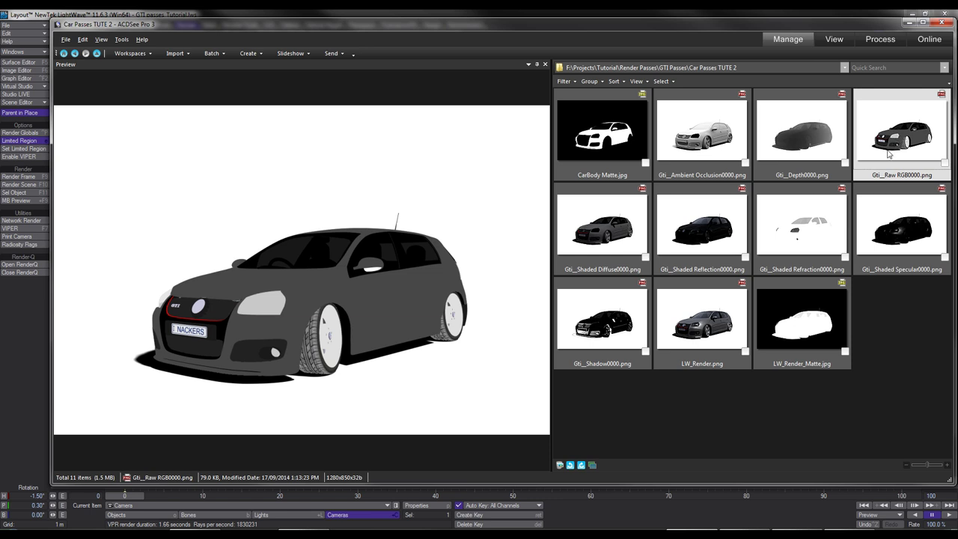
{"action": "left_click", "coordinate": [693, 132]}
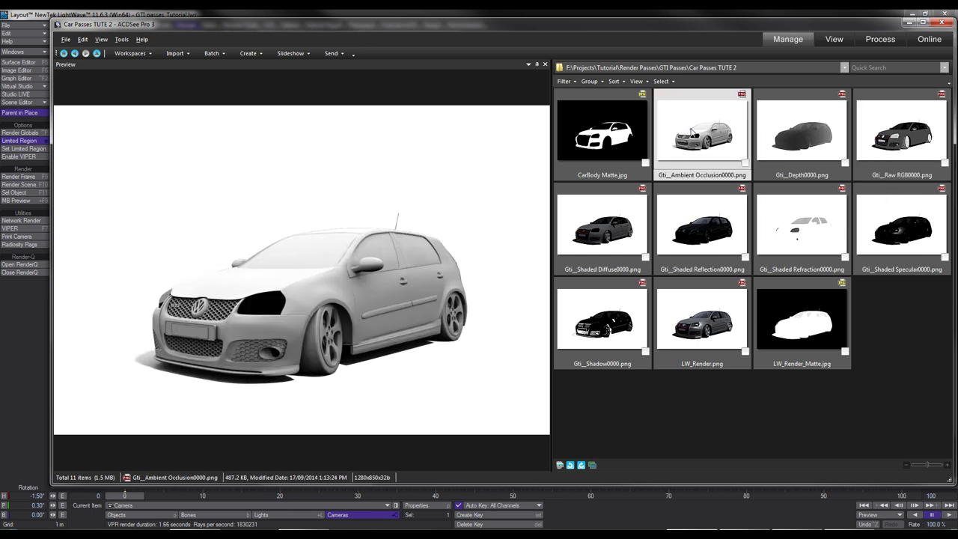
{"action": "left_click", "coordinate": [610, 231]}
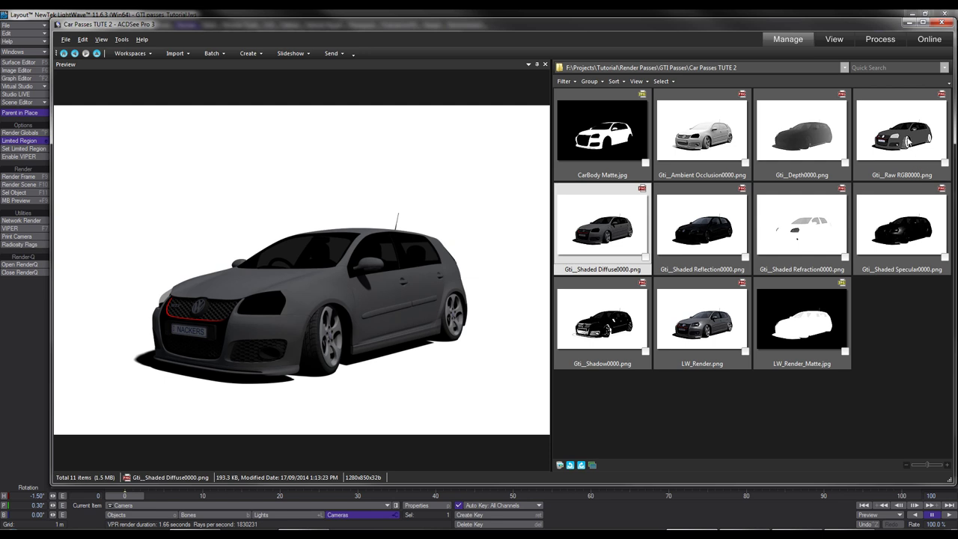
{"action": "left_click", "coordinate": [906, 140]}
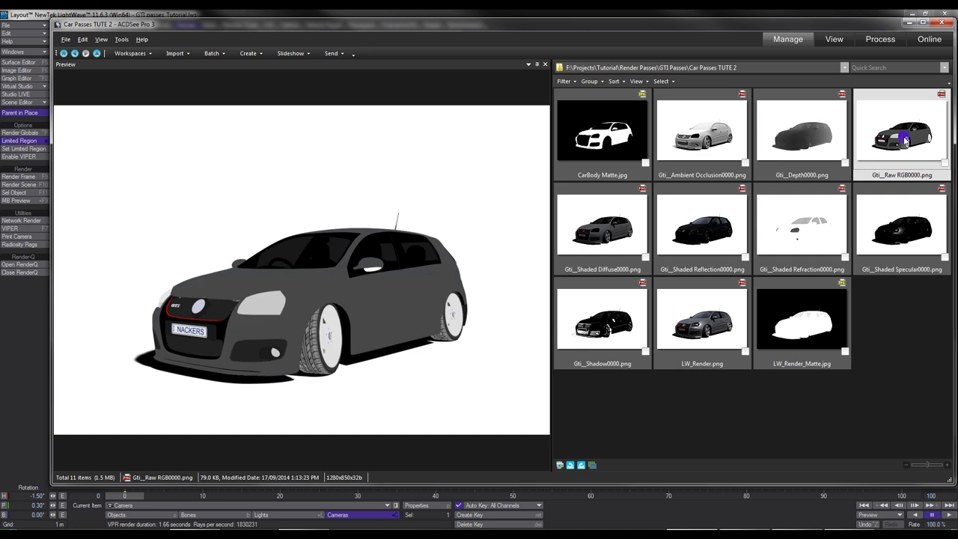
{"action": "left_click", "coordinate": [605, 236]}
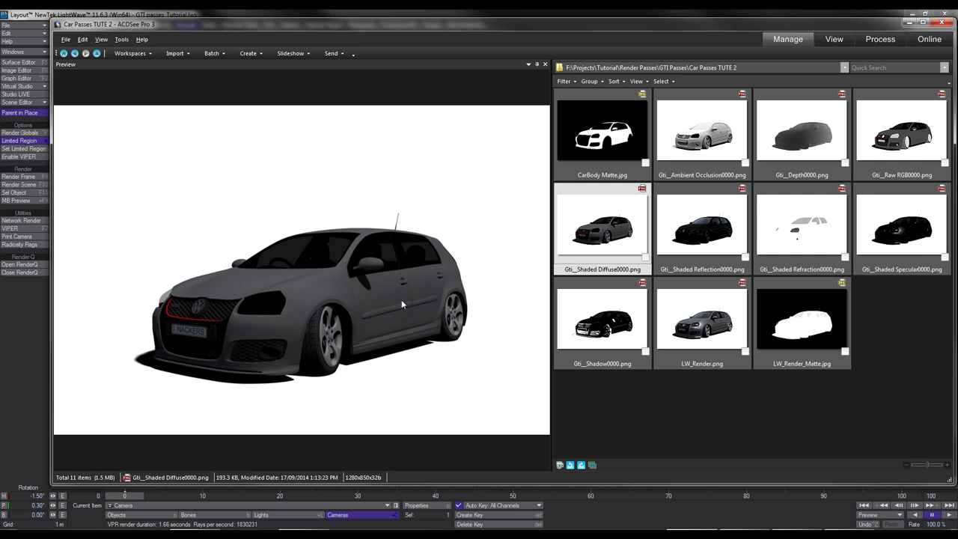
Review the Shaded Reflection, Shaded Refraction, Shaded Specular and Shadow passes, plus the LW_Render and LW_Render_Matte images
{"action": "left_click", "coordinate": [703, 223]}
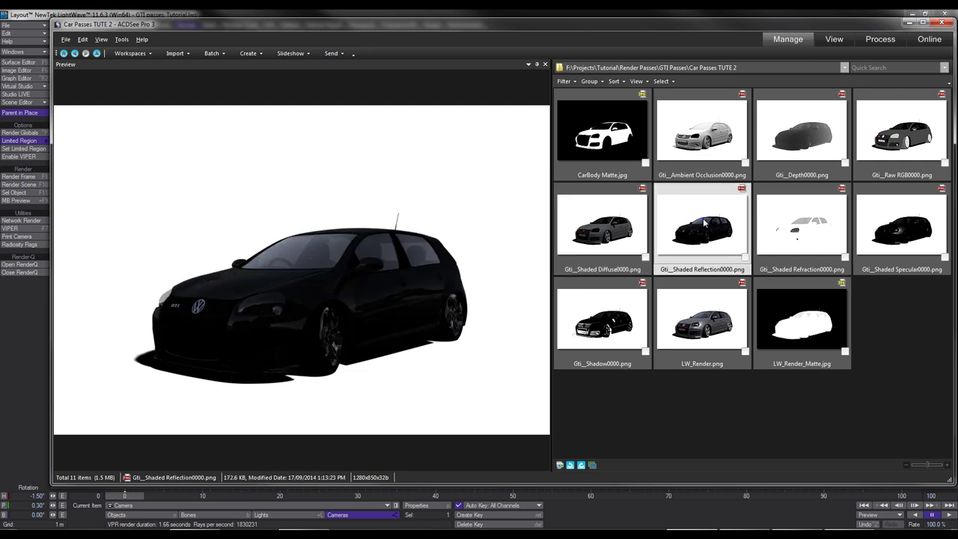
{"action": "left_click", "coordinate": [813, 221]}
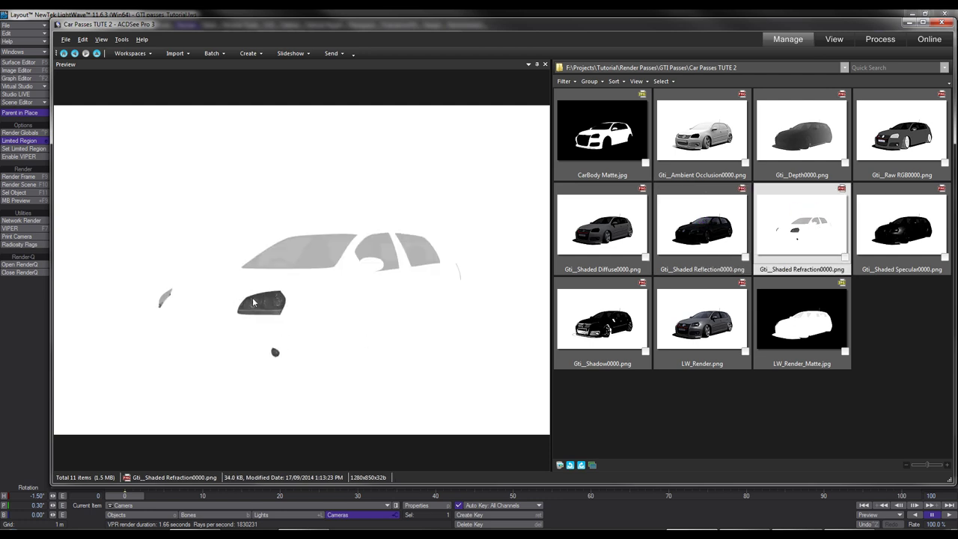
{"action": "left_click", "coordinate": [877, 223]}
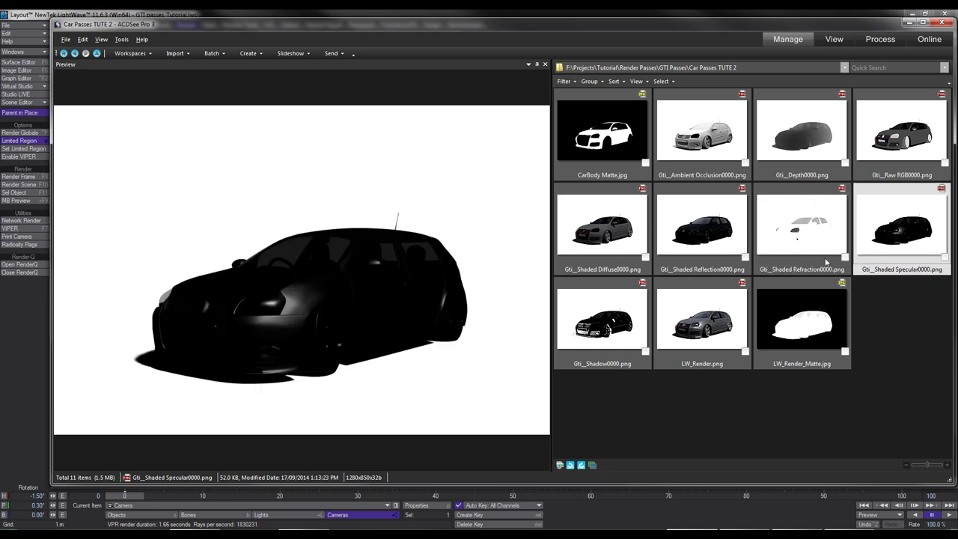
{"action": "left_click", "coordinate": [594, 358]}
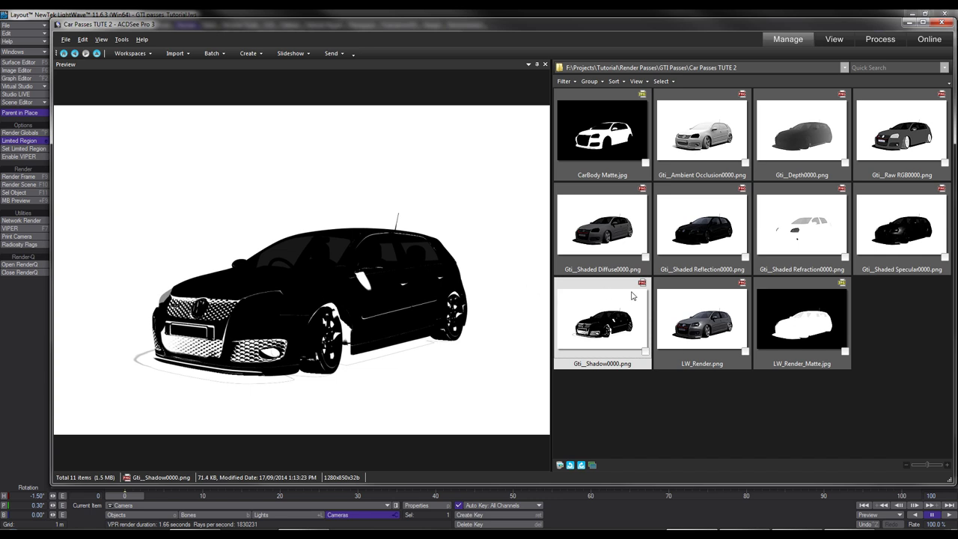
{"action": "left_click", "coordinate": [700, 332]}
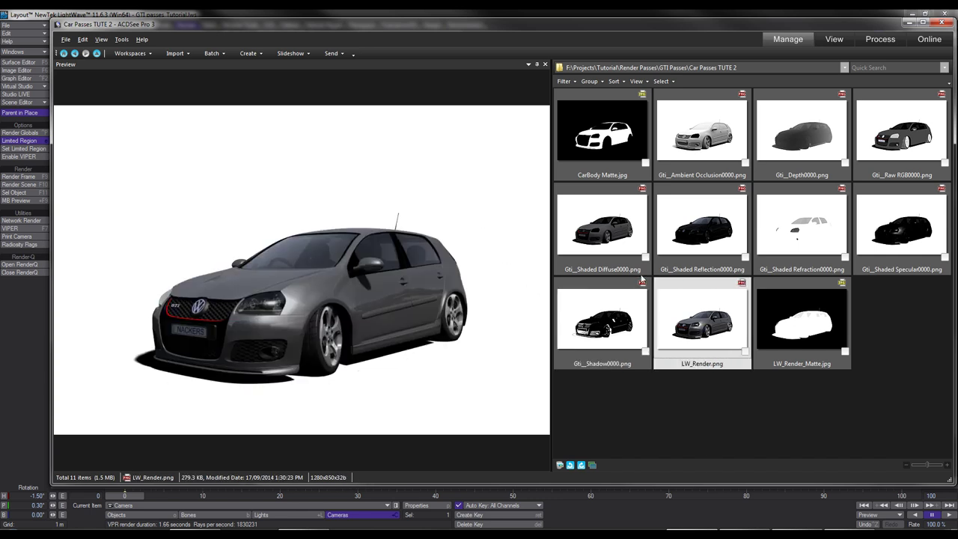
{"action": "left_click", "coordinate": [812, 336]}
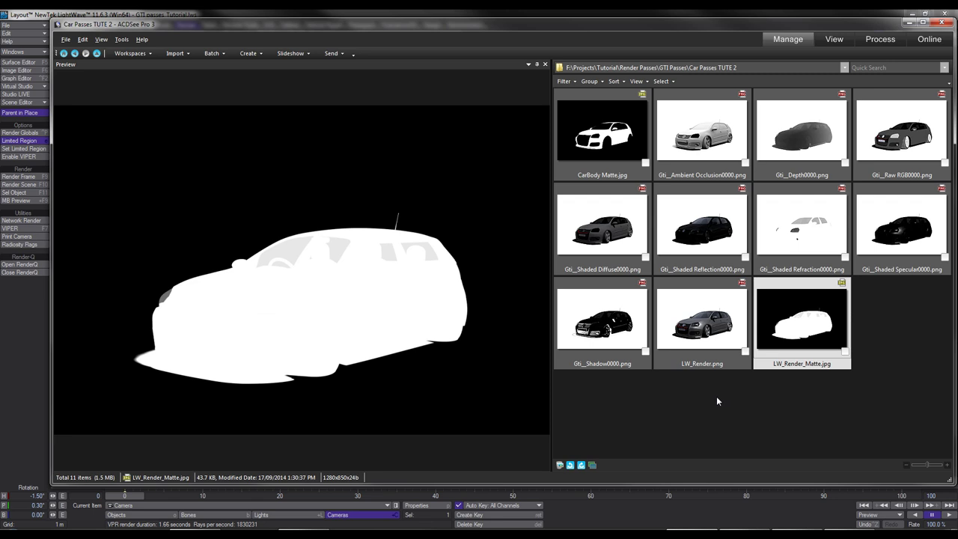
{"action": "left_click", "coordinate": [711, 322]}
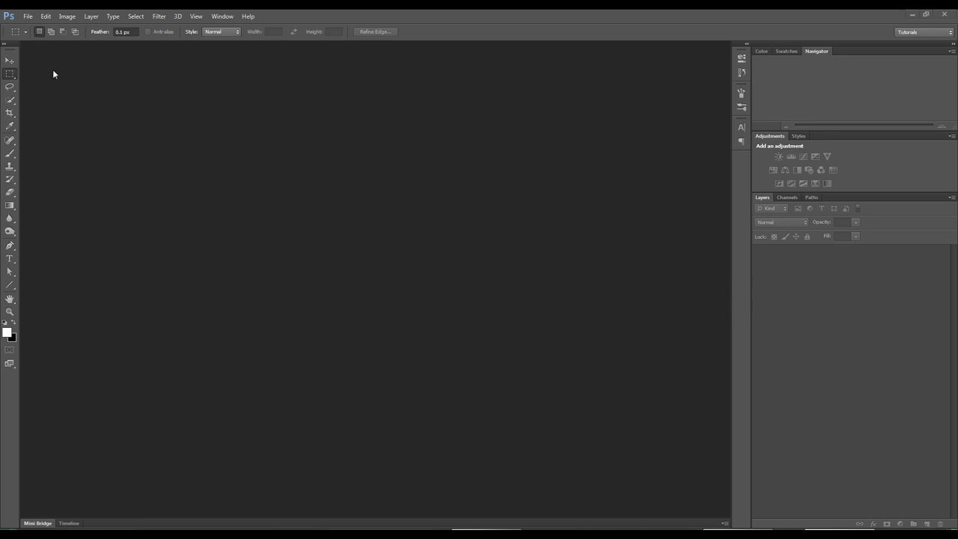
In Photoshop, load all the files from the Car Passes TUTE 2 folder into one layered document with Load Files into Stack
{"action": "left_click", "coordinate": [27, 15]}
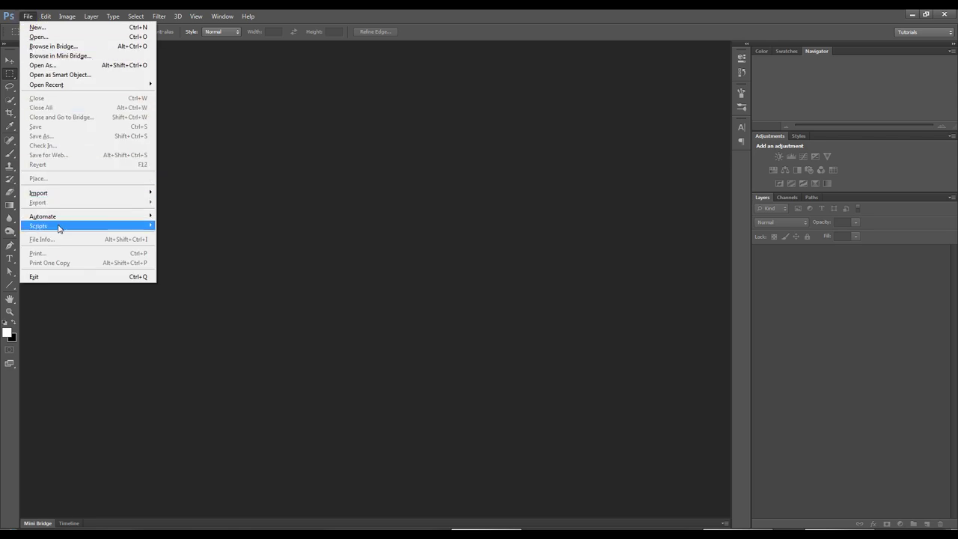
{"action": "mouse_move", "coordinate": [58, 226]}
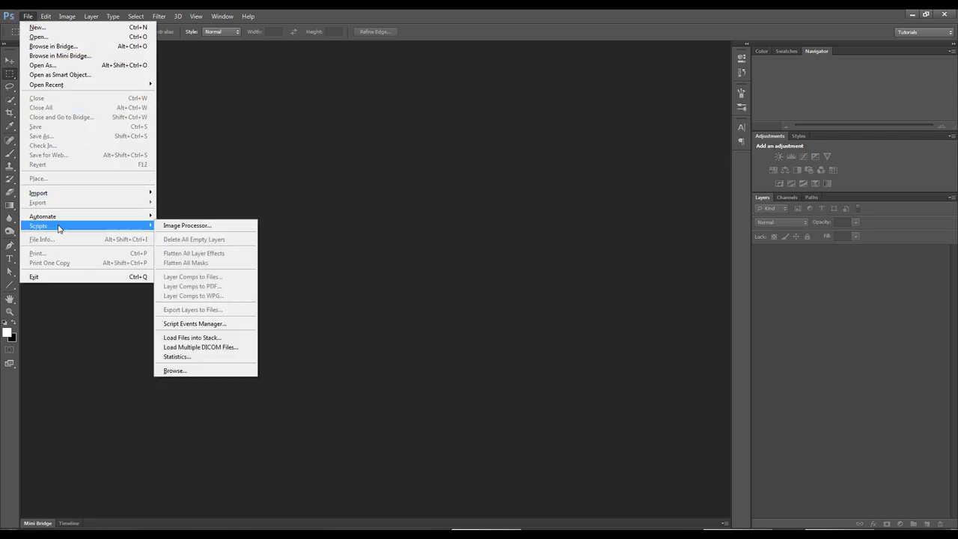
{"action": "left_click", "coordinate": [210, 338]}
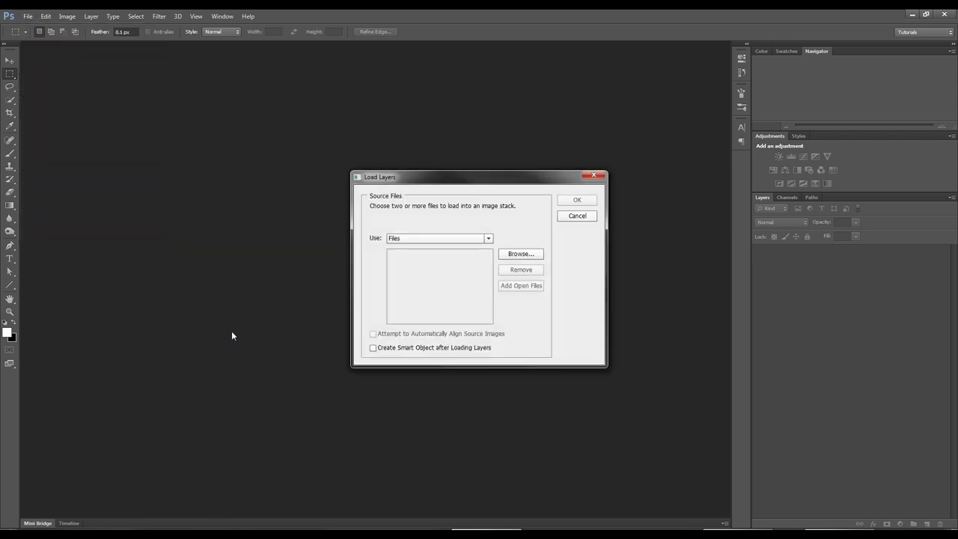
{"action": "left_click", "coordinate": [515, 256]}
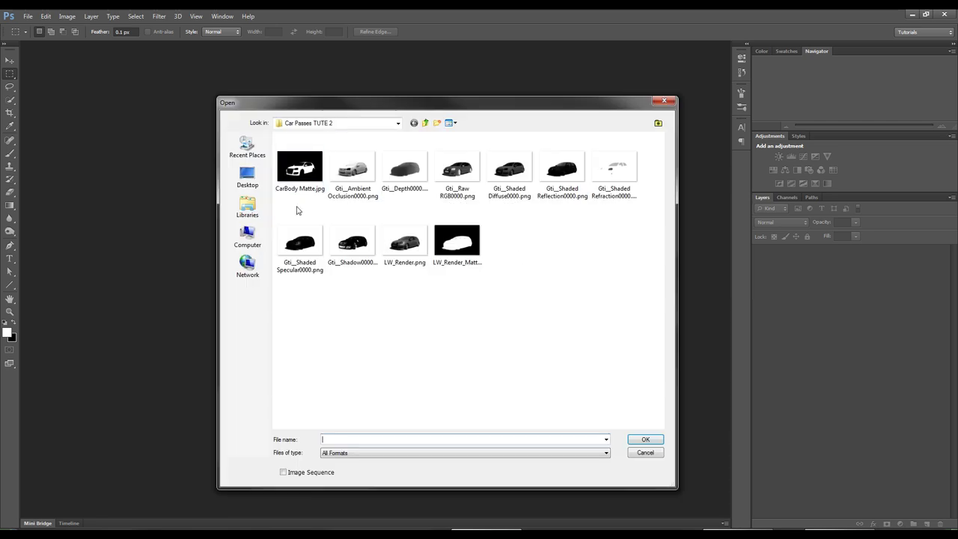
{"action": "key", "text": "ctrl+a"}
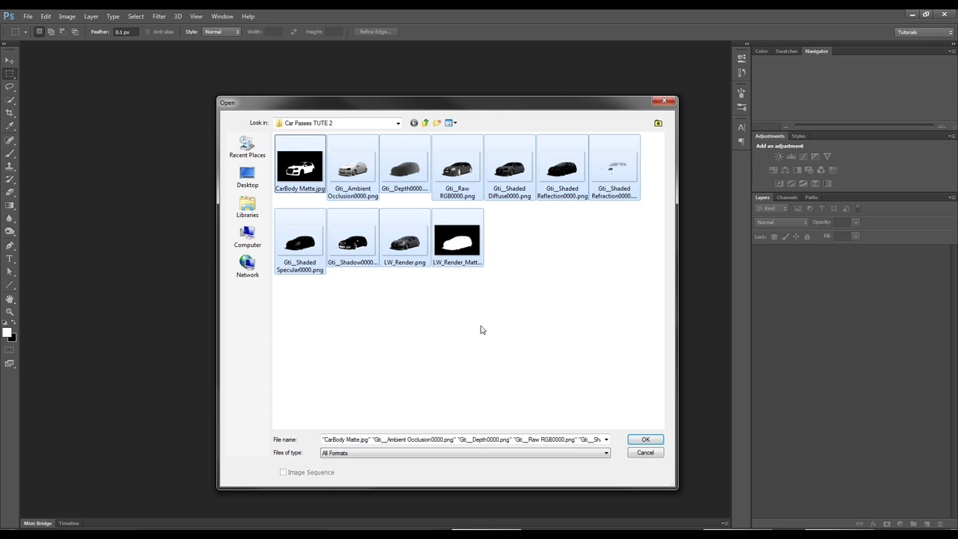
{"action": "left_click", "coordinate": [642, 439]}
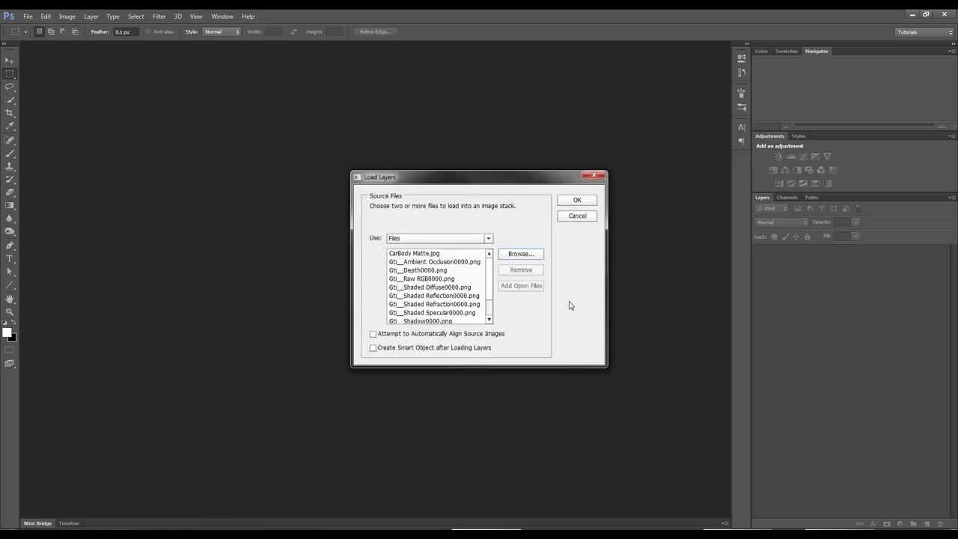
{"action": "left_click", "coordinate": [572, 199]}
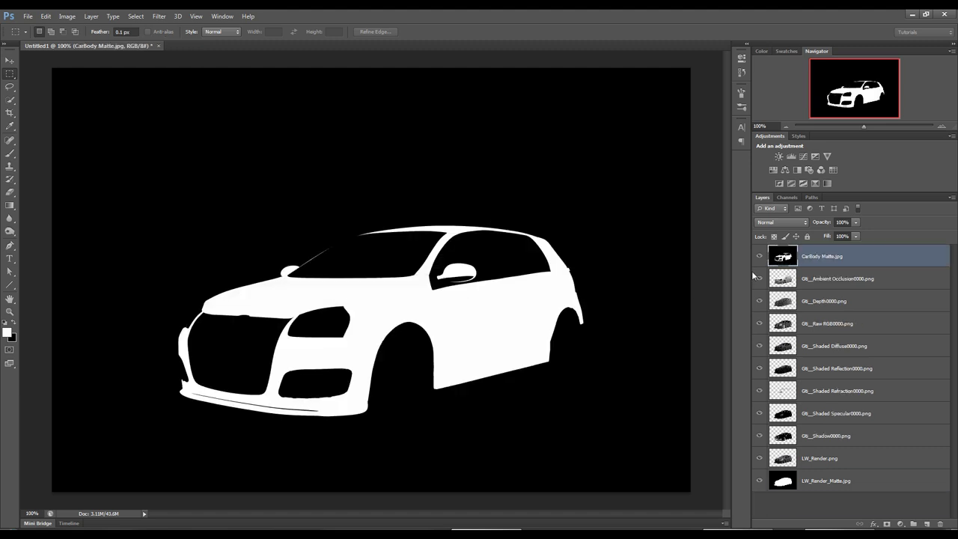
Hide all layers except Shaded Diffuse, and move the Shaded Diffuse layer to the top of the layer stack
{"action": "left_click_drag", "start_coordinate": [759, 278], "coordinate": [761, 488]}
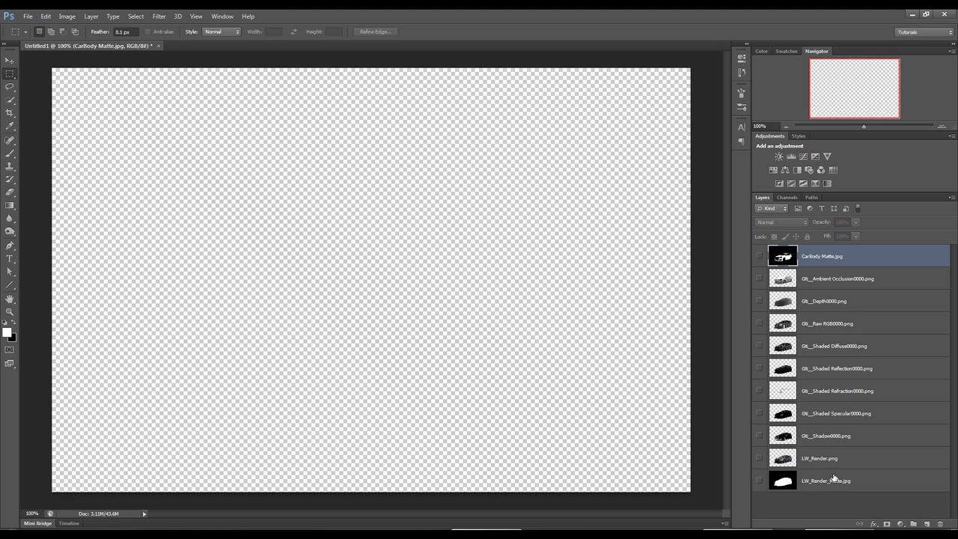
{"action": "left_click", "coordinate": [831, 347]}
{"action": "left_click", "coordinate": [759, 346]}
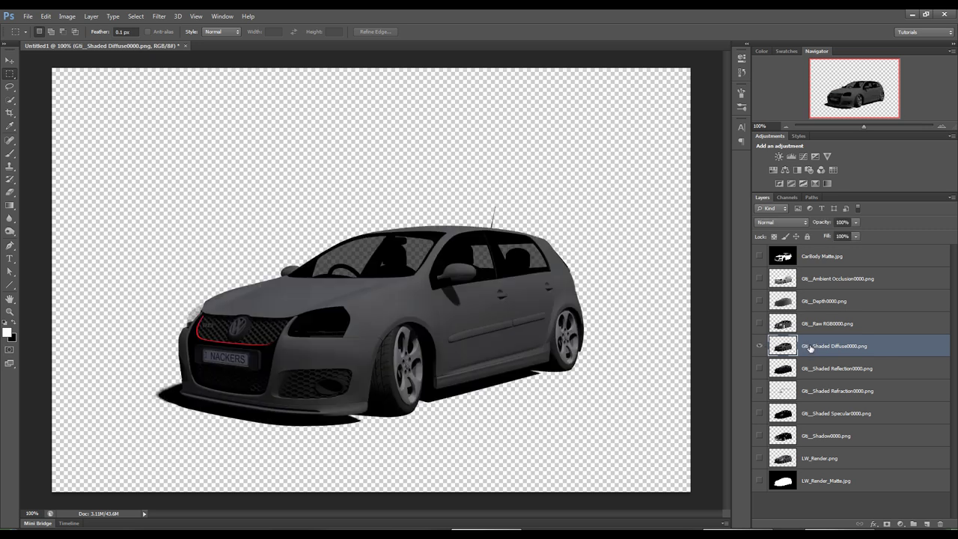
{"action": "left_click_drag", "start_coordinate": [811, 348], "coordinate": [818, 253]}
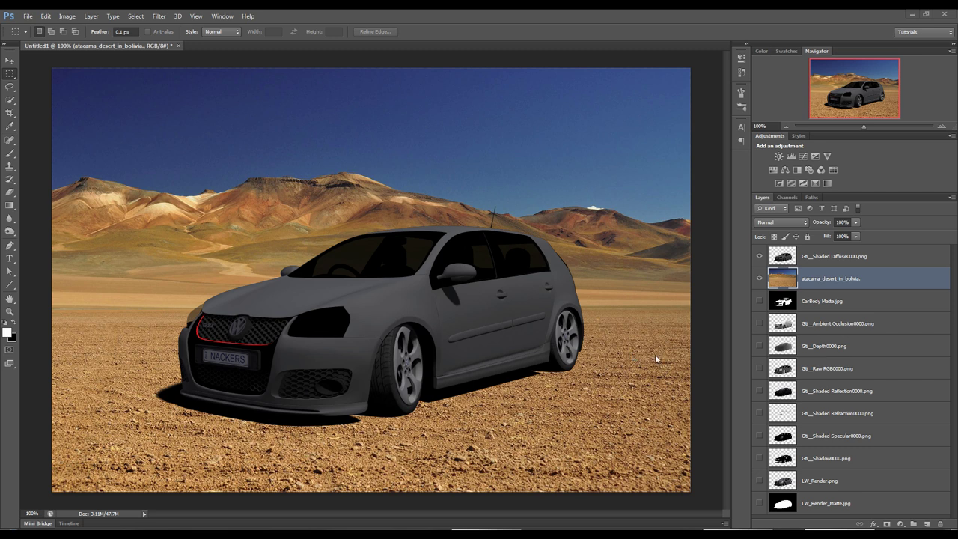
Place the LW_Render.png layer directly above the desert background, check it with Shaded Diffuse hidden, and hide it again
{"action": "left_click", "coordinate": [760, 484]}
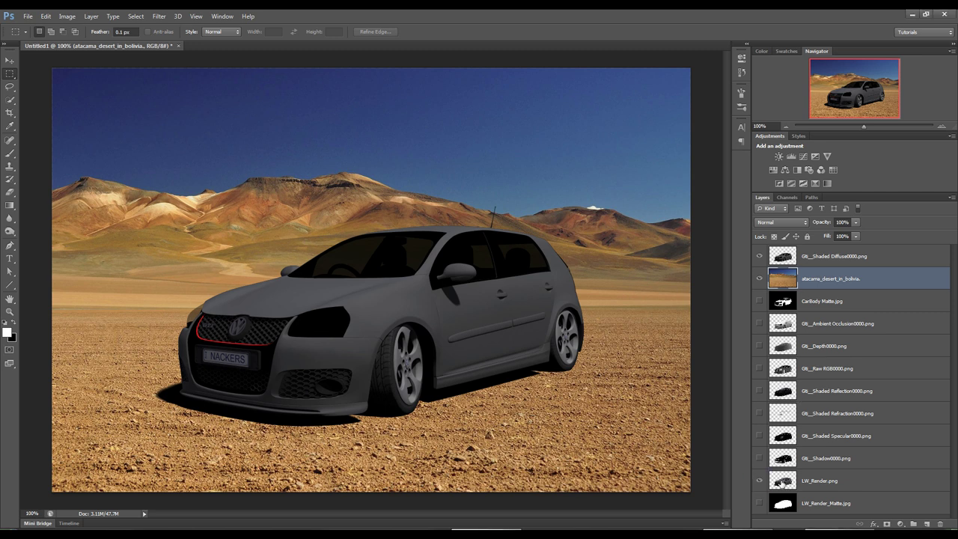
{"action": "left_click_drag", "start_coordinate": [782, 483], "coordinate": [798, 274]}
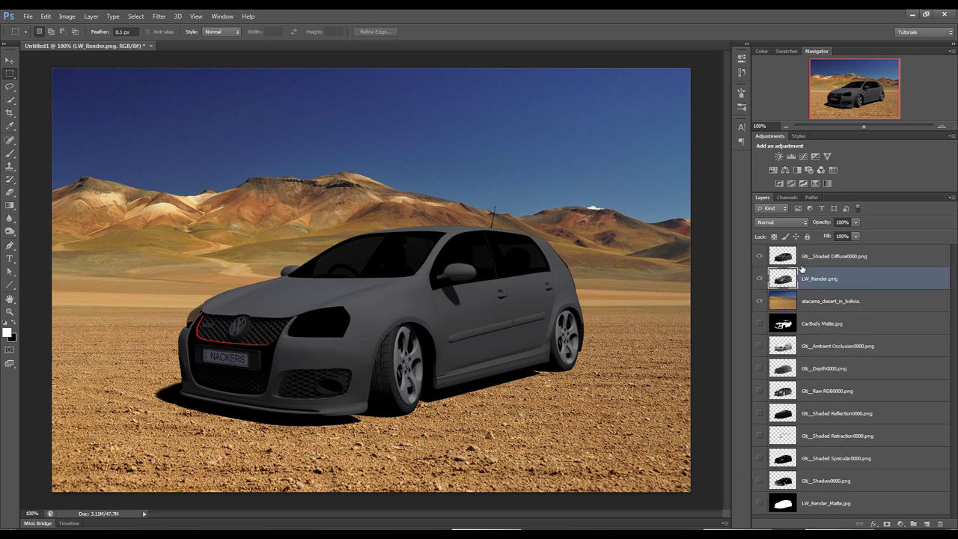
{"action": "left_click", "coordinate": [760, 257]}
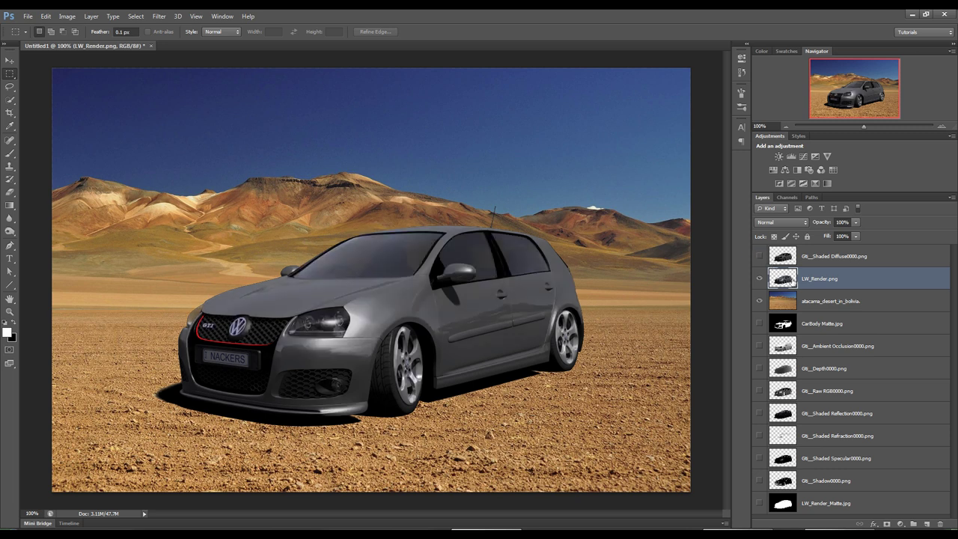
{"action": "left_click", "coordinate": [759, 279]}
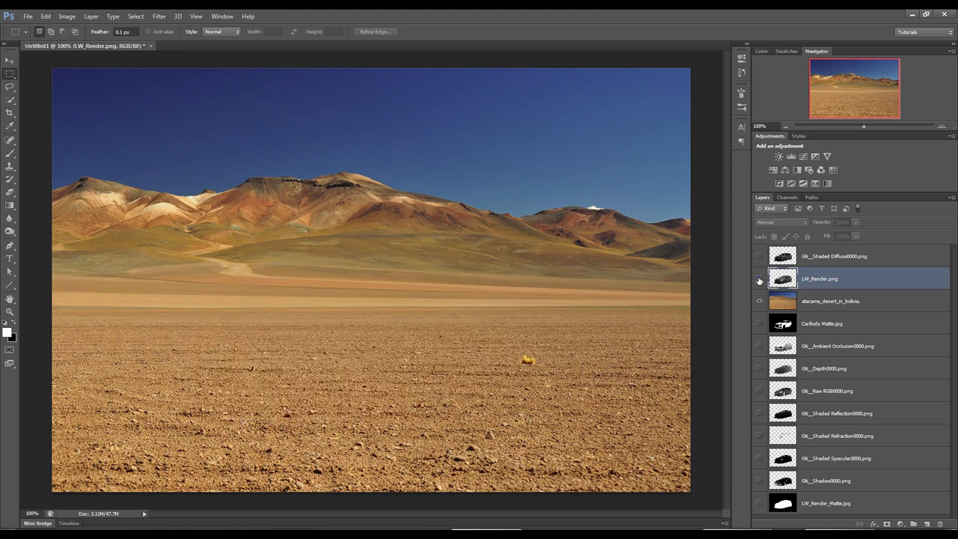
Move the LW_Render.png layer below the desert background and give it a blue colour label
{"action": "left_click_drag", "start_coordinate": [783, 282], "coordinate": [797, 313]}
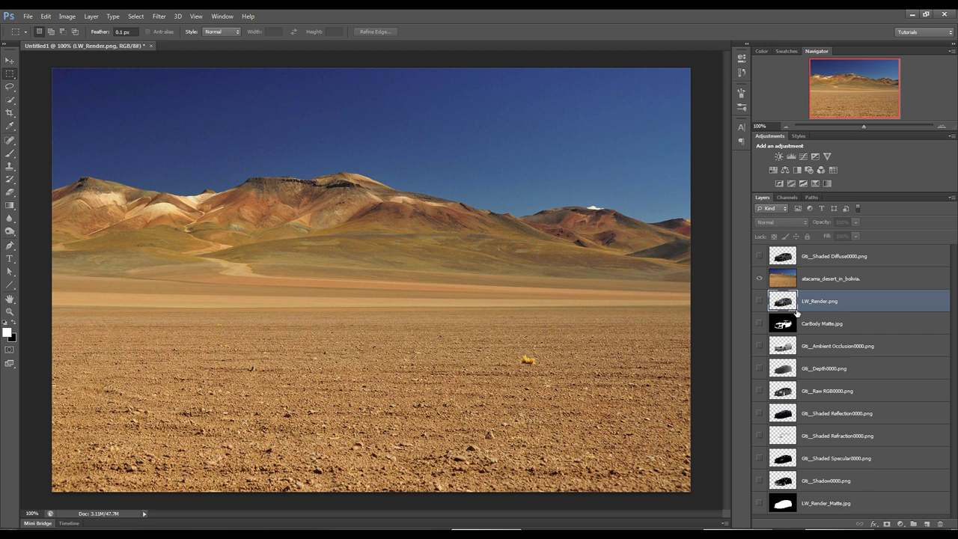
{"action": "right_click", "coordinate": [760, 306]}
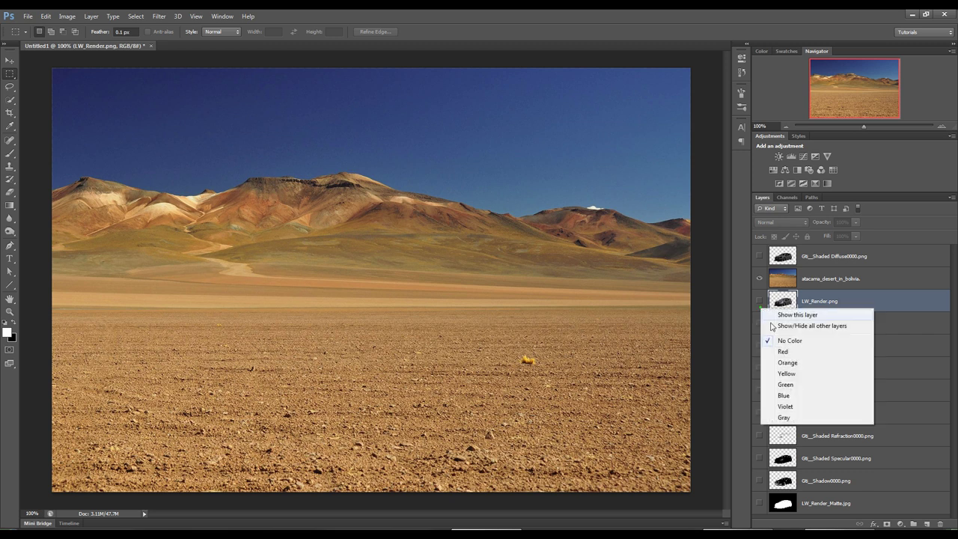
{"action": "left_click", "coordinate": [789, 396]}
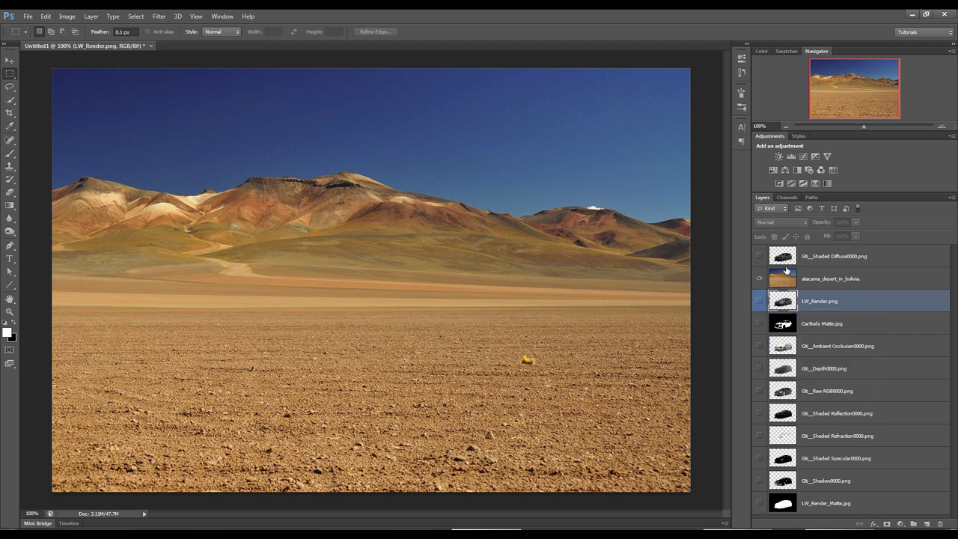
Show Shaded Diffuse, then place the Shaded Specular layer above it, visible and blended with Linear Dodge (Add)
{"action": "left_click", "coordinate": [759, 257]}
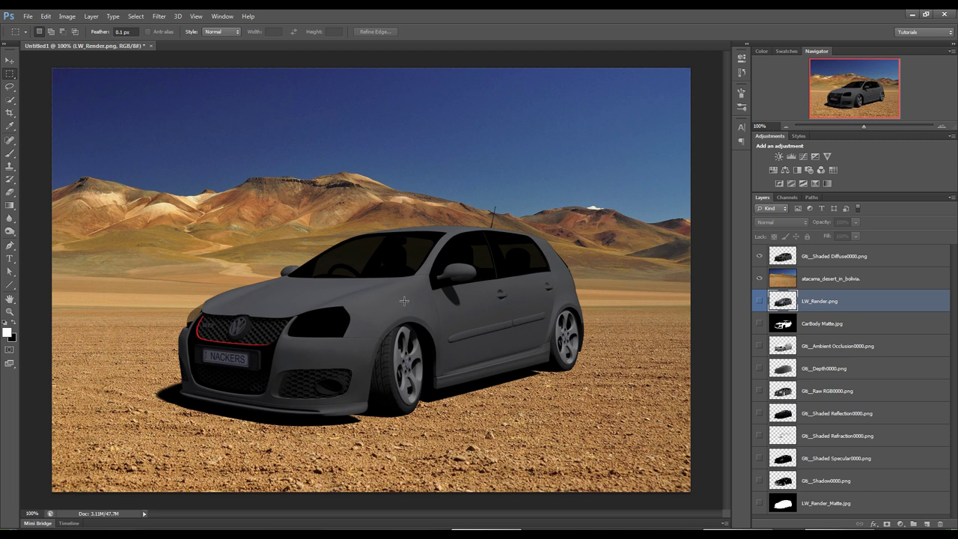
{"action": "left_click", "coordinate": [825, 259]}
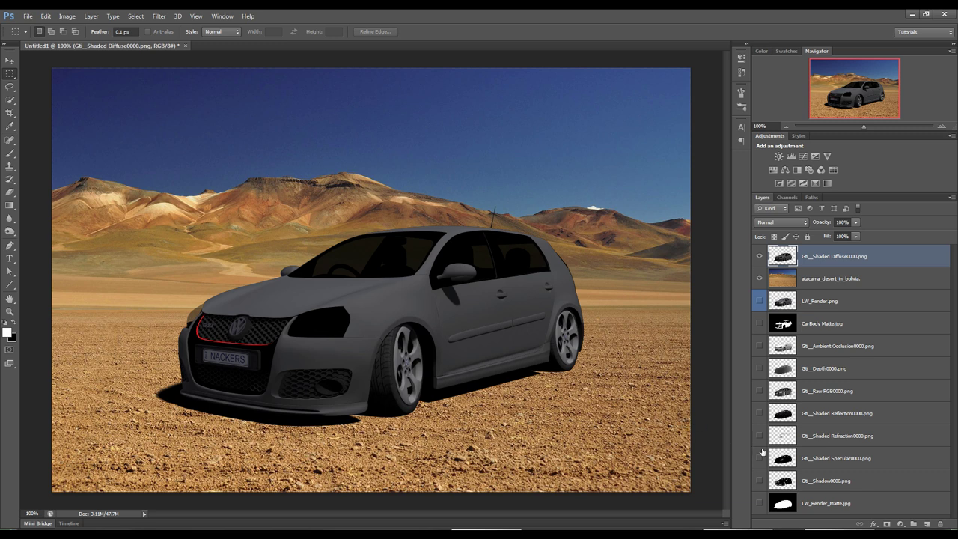
{"action": "left_click", "coordinate": [826, 460]}
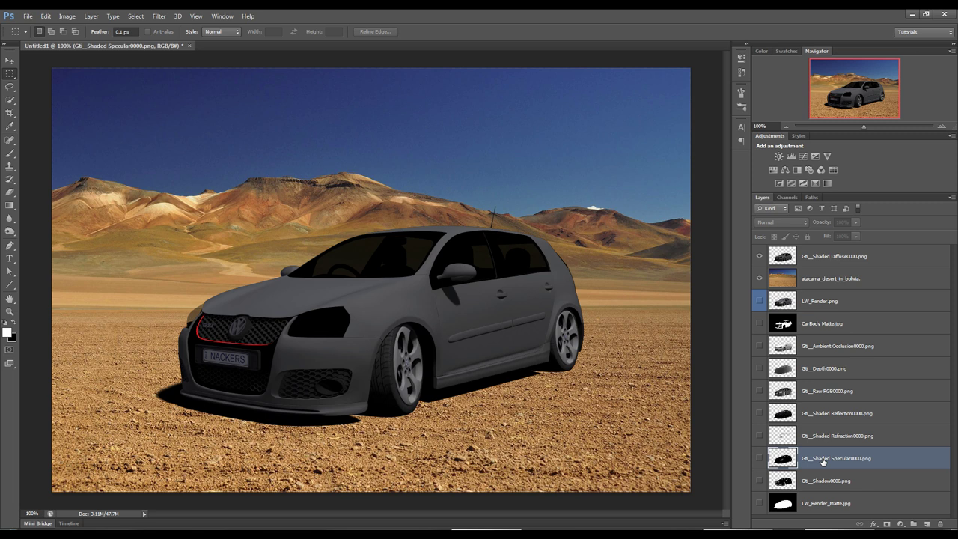
{"action": "left_click_drag", "start_coordinate": [823, 462], "coordinate": [824, 252]}
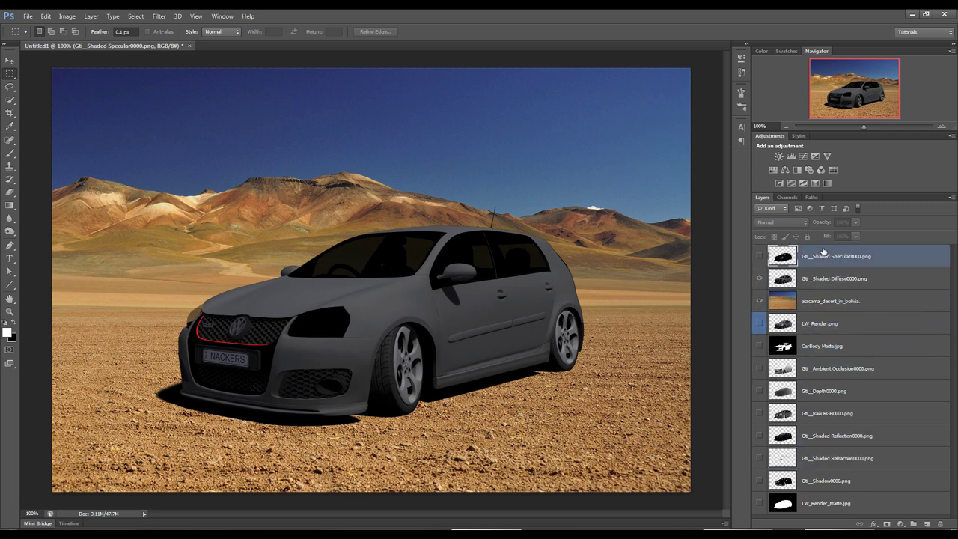
{"action": "left_click", "coordinate": [759, 257]}
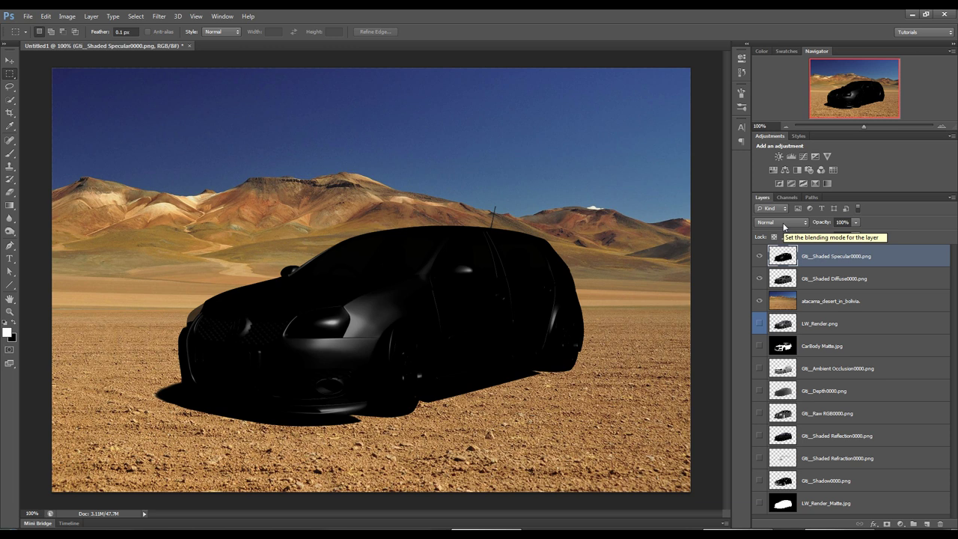
{"action": "left_click", "coordinate": [784, 226]}
{"action": "left_click", "coordinate": [786, 327]}
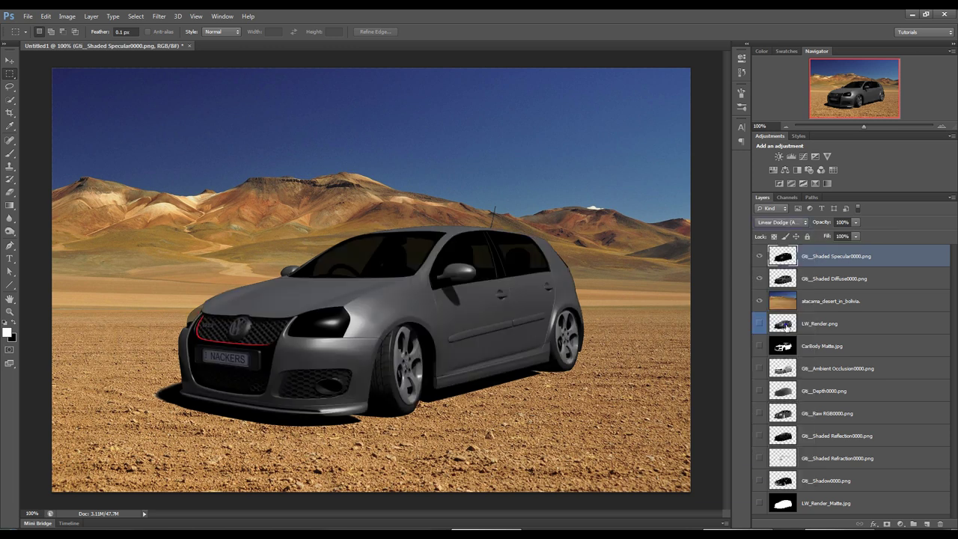
{"action": "left_click", "coordinate": [783, 281]}
{"action": "left_click", "coordinate": [780, 258]}
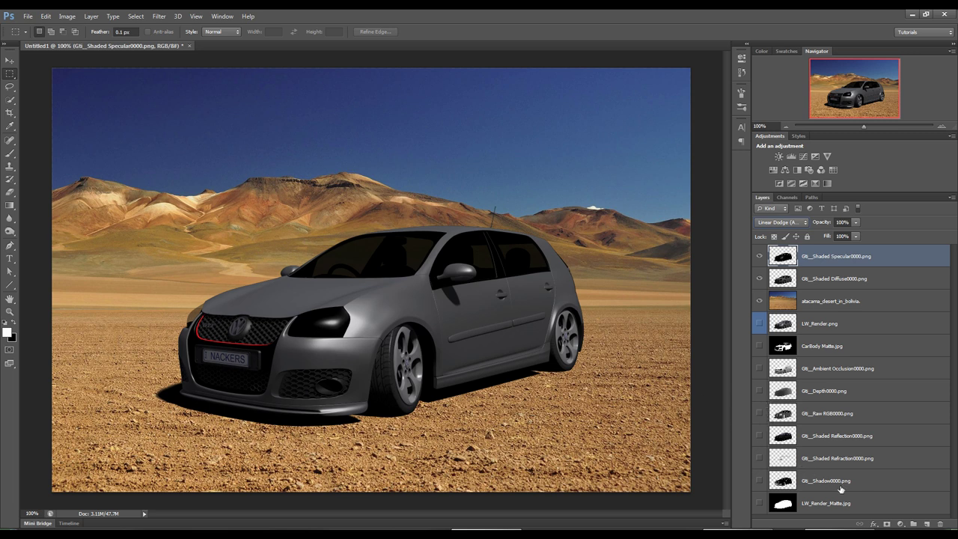
Show Shaded Reflection at the top of the stack with Linear Dodge (Add) blending, and compare it with Shaded Specular off and on
{"action": "left_click", "coordinate": [826, 436]}
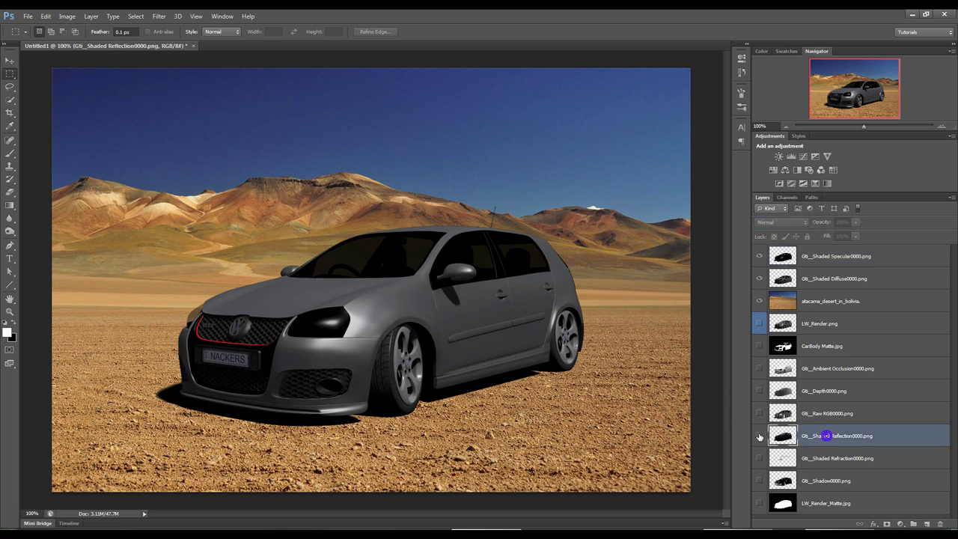
{"action": "left_click", "coordinate": [760, 436]}
{"action": "left_click_drag", "start_coordinate": [823, 437], "coordinate": [823, 252]}
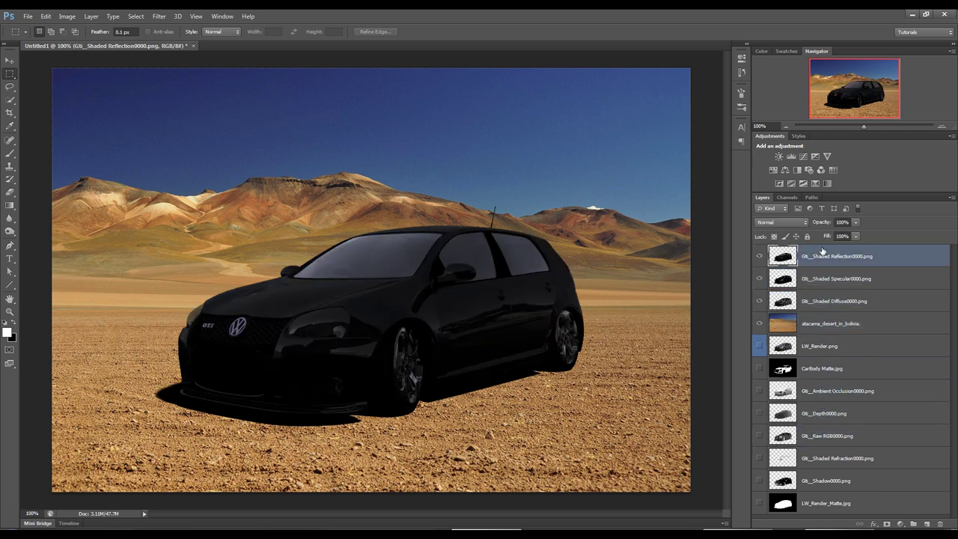
{"action": "left_click", "coordinate": [788, 223]}
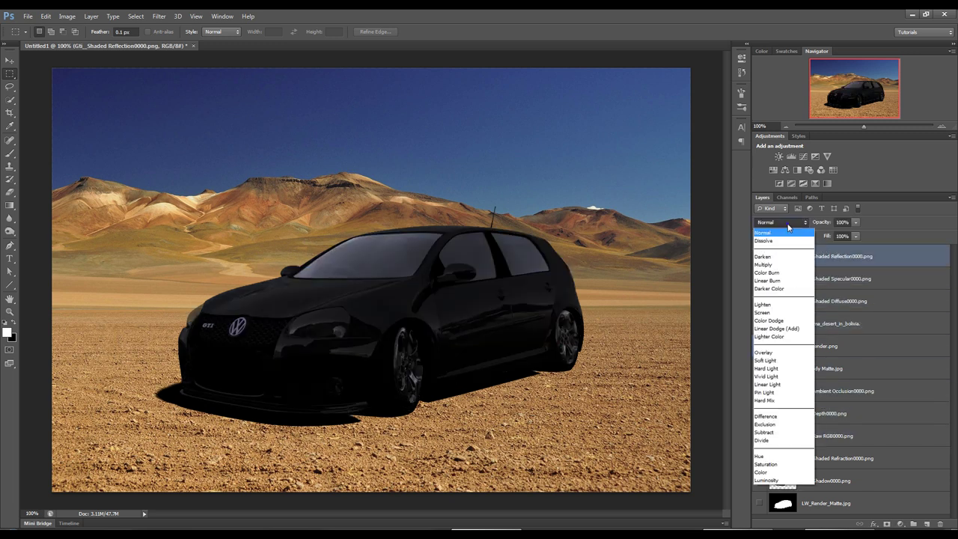
{"action": "left_click", "coordinate": [792, 332]}
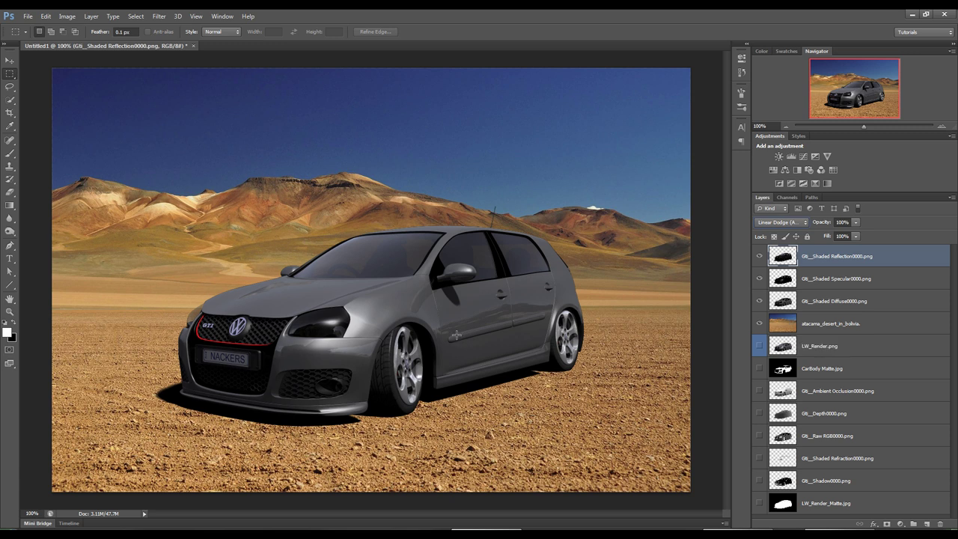
{"action": "left_click", "coordinate": [759, 279]}
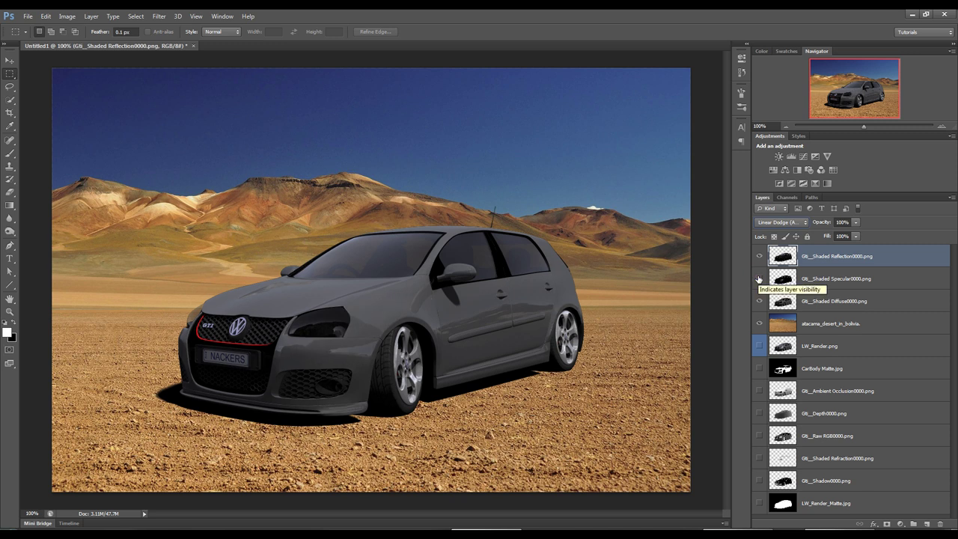
{"action": "left_click", "coordinate": [759, 279]}
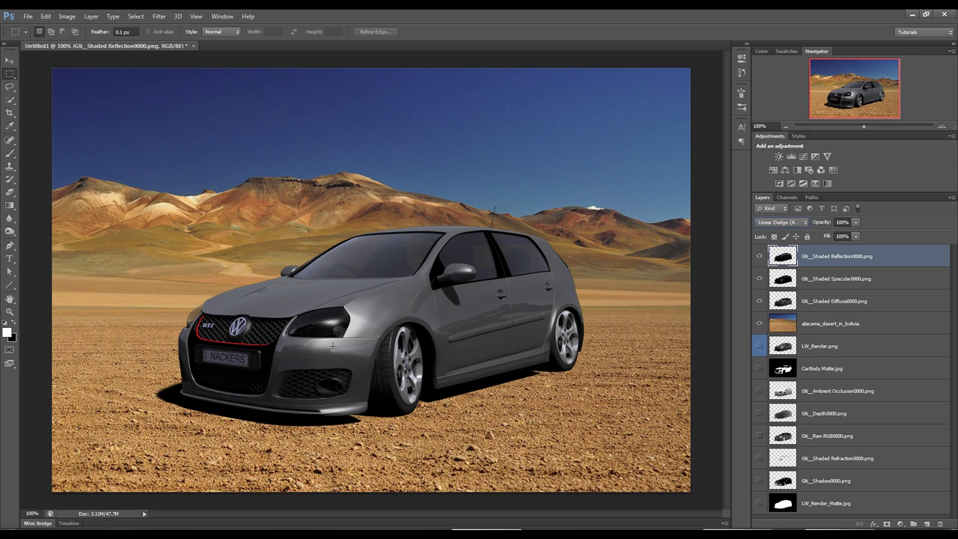
Show the Shaded Refraction layer, move it to the top of the stack and set its blending mode to Linear Dodge (Add)
{"action": "left_click", "coordinate": [796, 462]}
{"action": "left_click", "coordinate": [759, 459]}
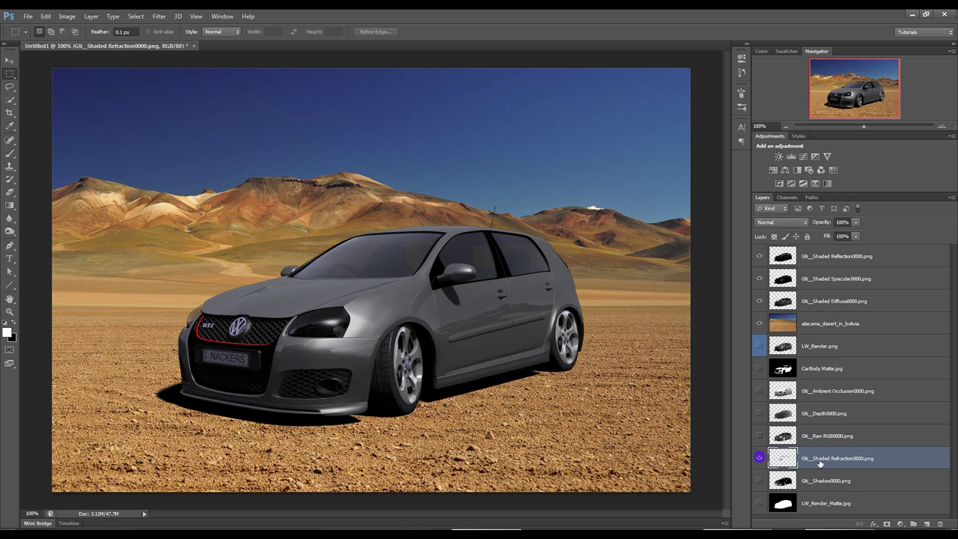
{"action": "left_click_drag", "start_coordinate": [819, 459], "coordinate": [829, 255]}
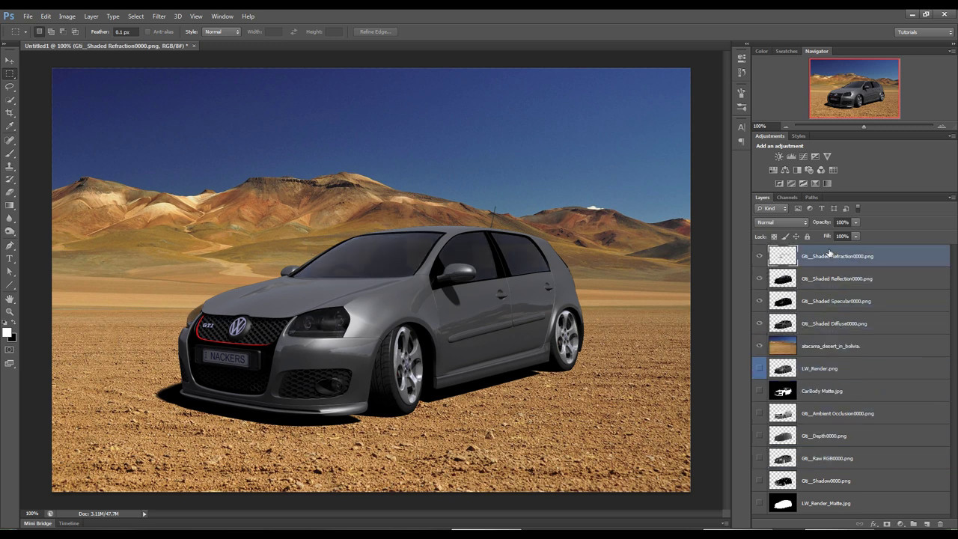
{"action": "left_click", "coordinate": [777, 222]}
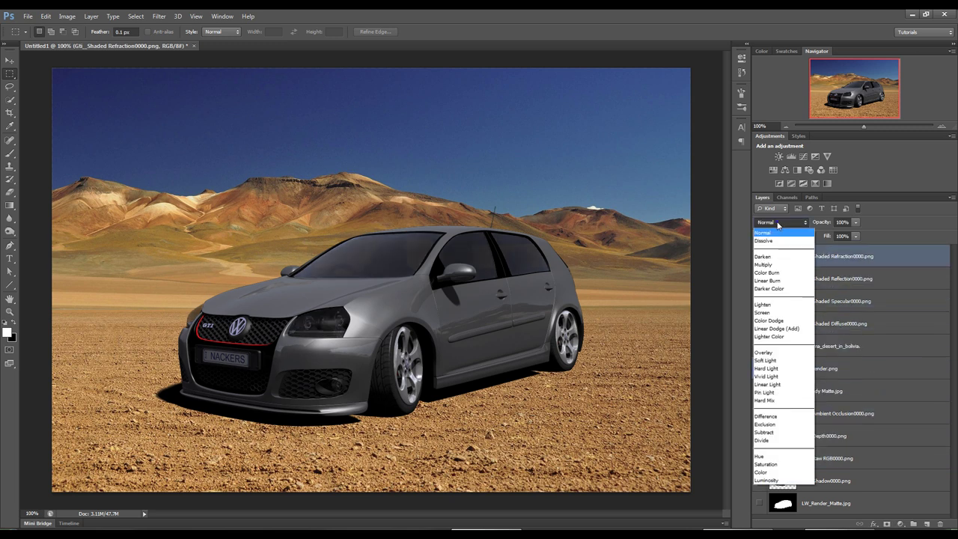
{"action": "left_click", "coordinate": [792, 329]}
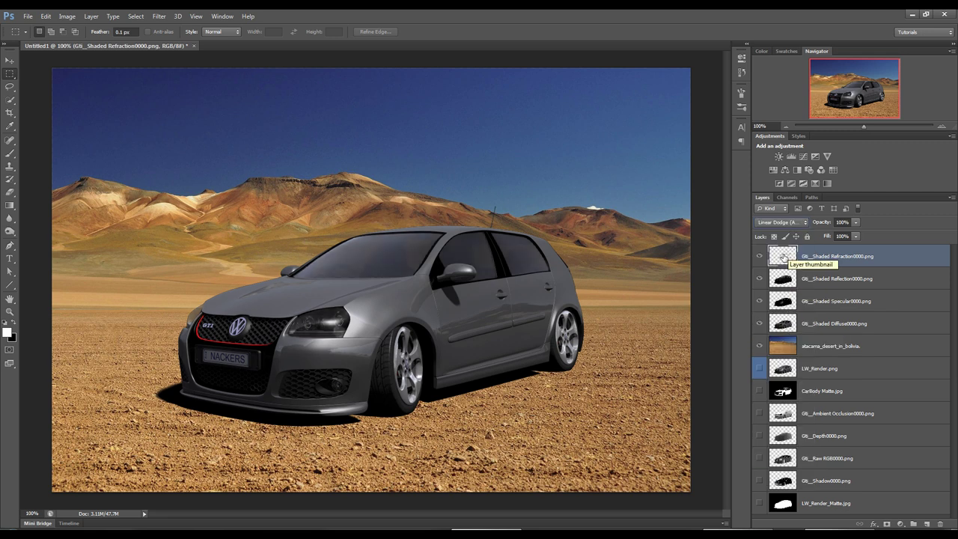
{"action": "mouse_move", "coordinate": [782, 256]}
{"action": "left_mouse_down"}
{"action": "mouse_move", "coordinate": [783, 316]}
{"action": "mouse_move", "coordinate": [796, 314]}
{"action": "mouse_move", "coordinate": [789, 252]}
{"action": "left_mouse_up"}
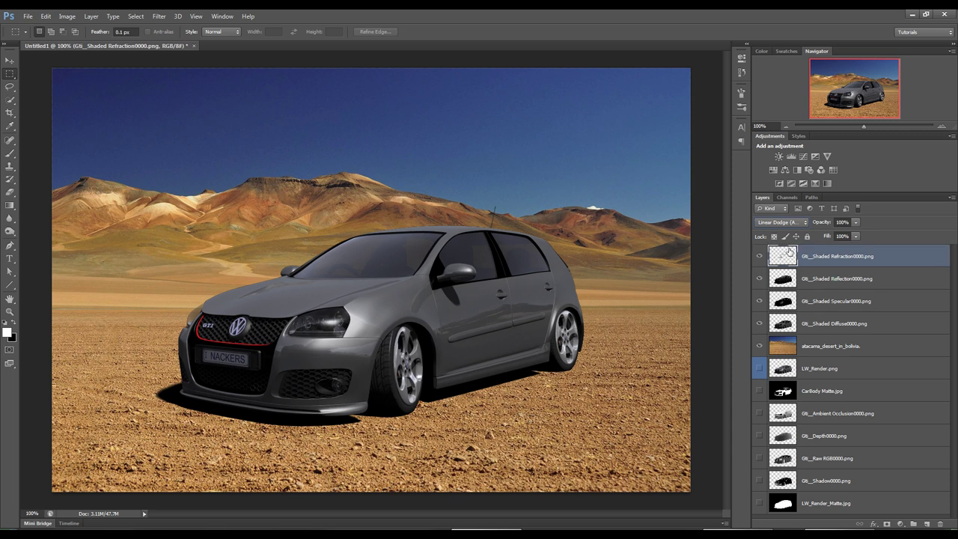
Give the Shaded Specular, Shaded Reflection and Shaded Refraction layers a green colour label
{"action": "left_click", "coordinate": [814, 303]}
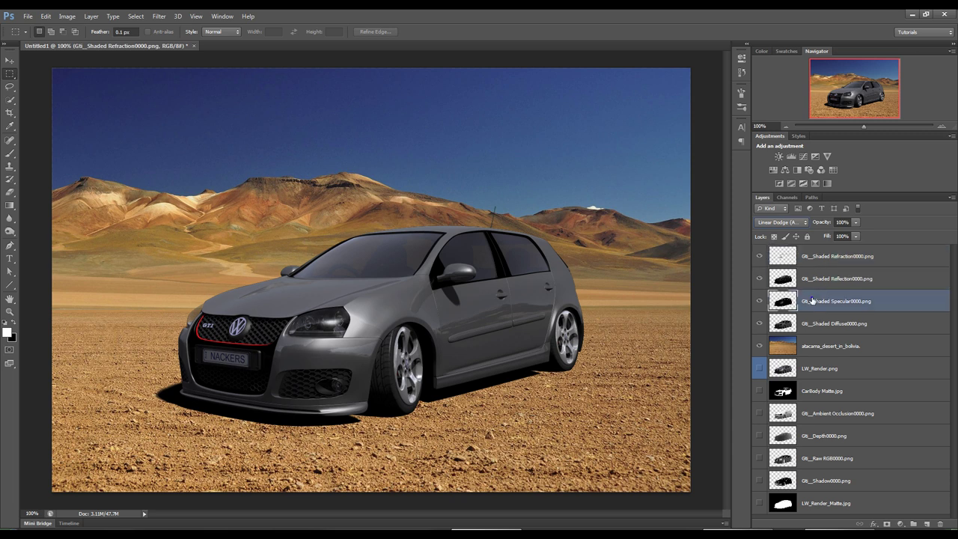
{"action": "left_click", "coordinate": [815, 256], "text": "shift"}
{"action": "right_click", "coordinate": [765, 272]}
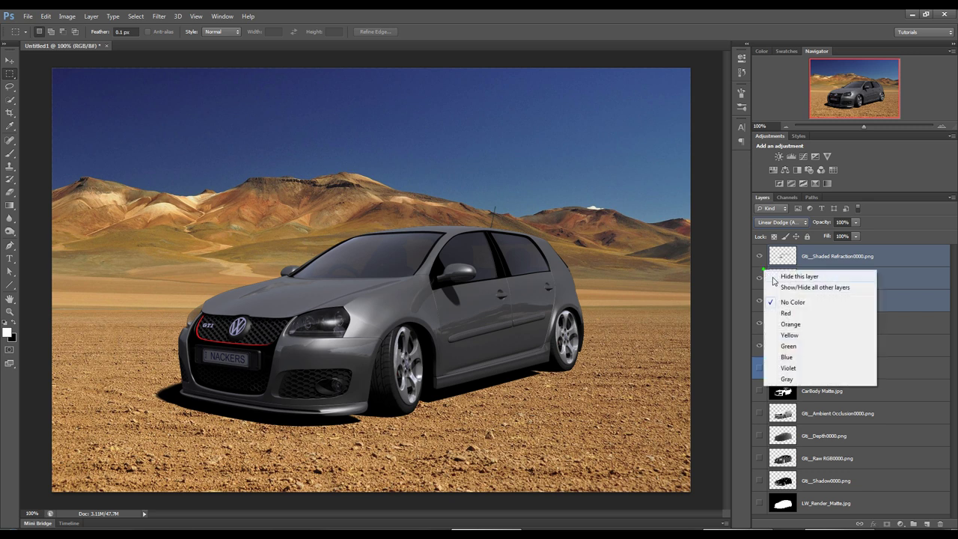
{"action": "left_click", "coordinate": [789, 346]}
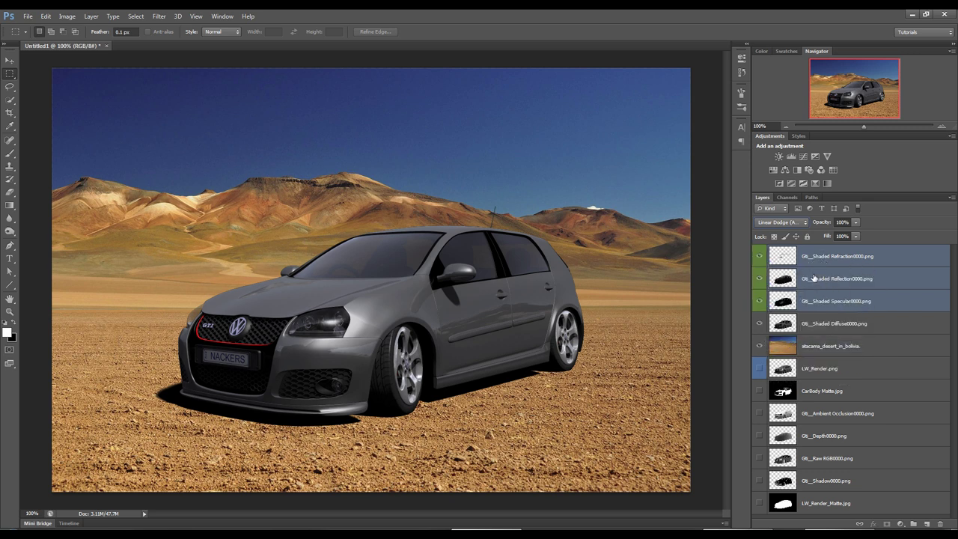
Place LW_Render.png at the top of the stack and toggle its visibility to compare it with the composited passes
{"action": "left_click", "coordinate": [806, 324]}
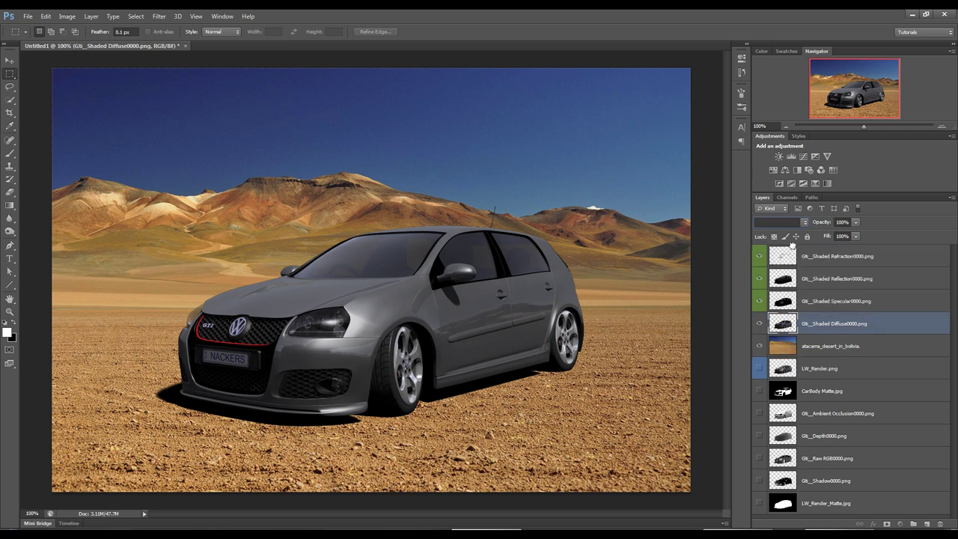
{"action": "left_click_drag", "start_coordinate": [792, 245], "coordinate": [794, 247]}
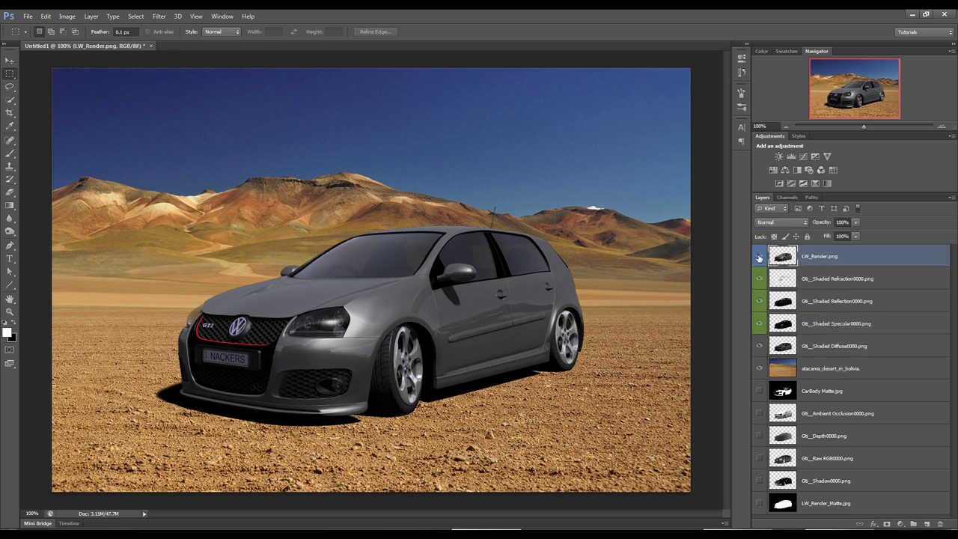
{"action": "left_click", "coordinate": [759, 257]}
{"action": "left_click", "coordinate": [759, 256]}
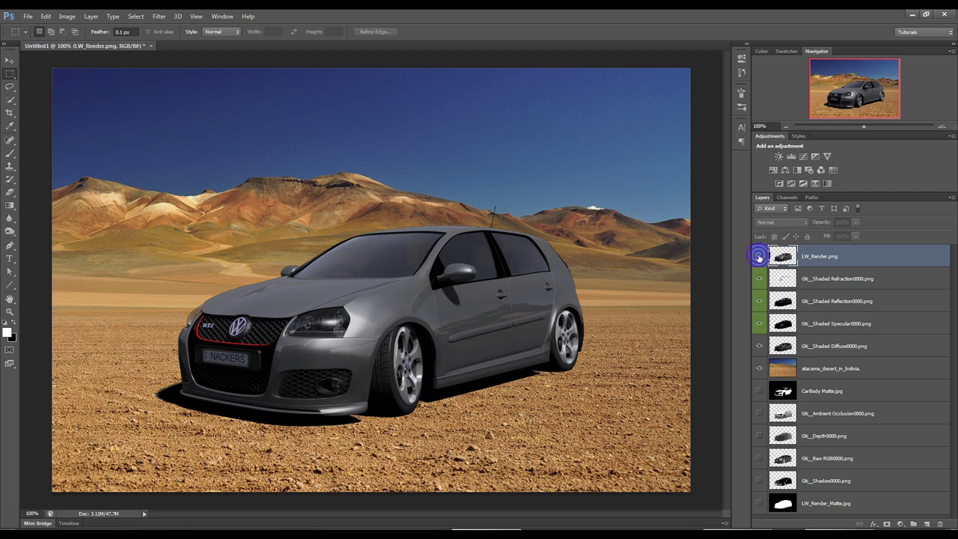
{"action": "left_click", "coordinate": [759, 256]}
{"action": "left_click", "coordinate": [759, 256]}
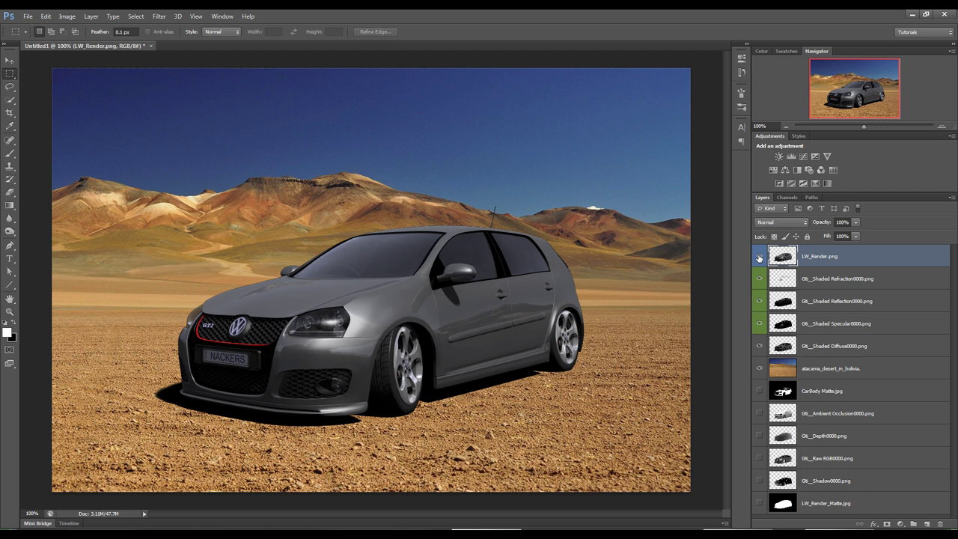
{"action": "left_click", "coordinate": [759, 257]}
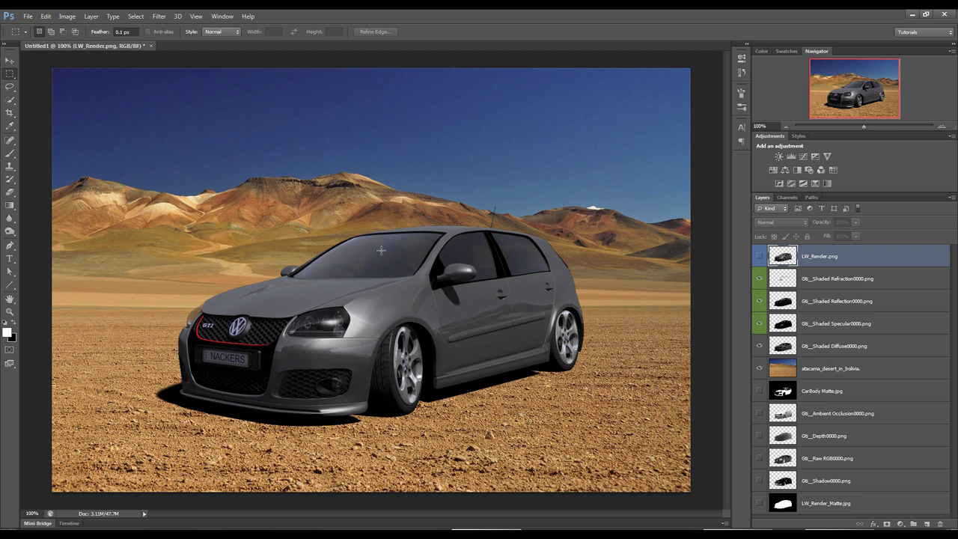
{"action": "left_click", "coordinate": [759, 257]}
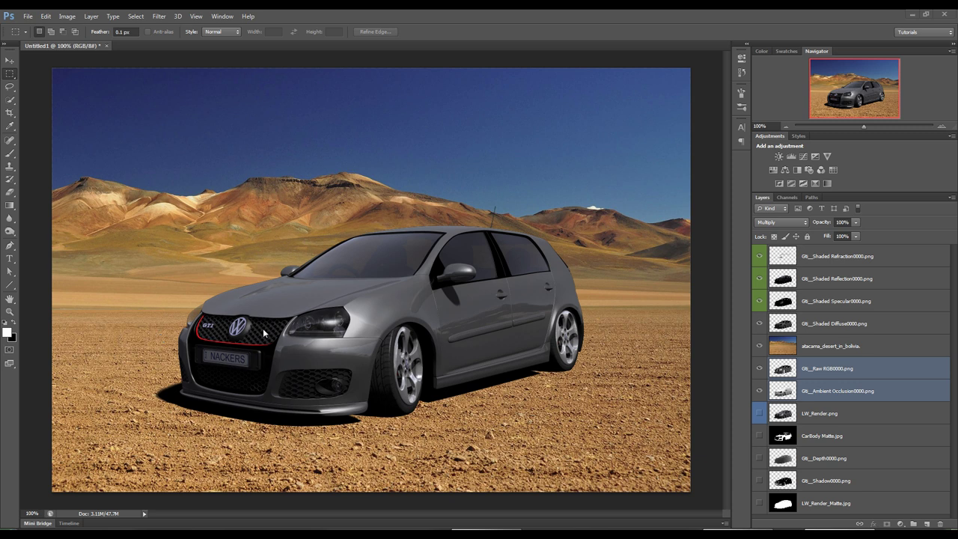
Reduce the opacity of the Shaded Specular layer and lower the Shaded Reflection layer's opacity to 40%
{"action": "left_click", "coordinate": [820, 278]}
{"action": "mouse_move", "coordinate": [820, 227]}
{"action": "left_mouse_down"}
{"action": "mouse_move", "coordinate": [794, 231]}
{"action": "mouse_move", "coordinate": [807, 224]}
{"action": "left_mouse_up"}
{"action": "left_click", "coordinate": [825, 301]}
{"action": "left_click", "coordinate": [825, 279]}
{"action": "left_click", "coordinate": [806, 224]}
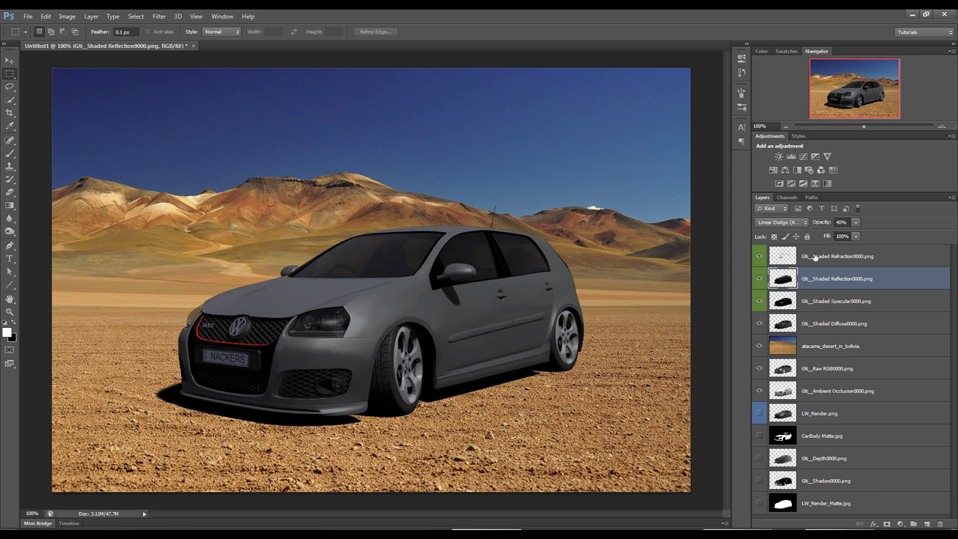
Restore the Shaded Specular and Shaded Reflection layers to 100% opacity
{"action": "left_click", "coordinate": [823, 327]}
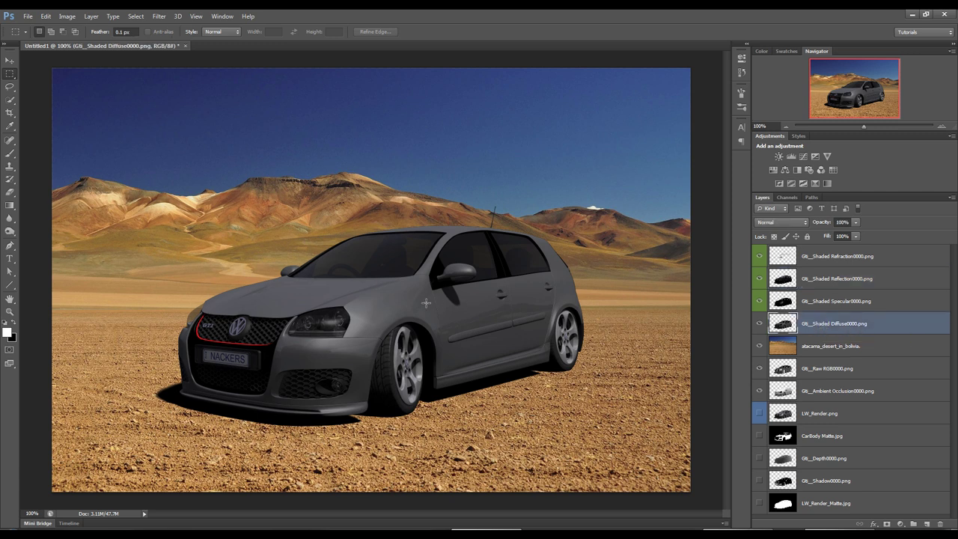
{"action": "left_click", "coordinate": [832, 307]}
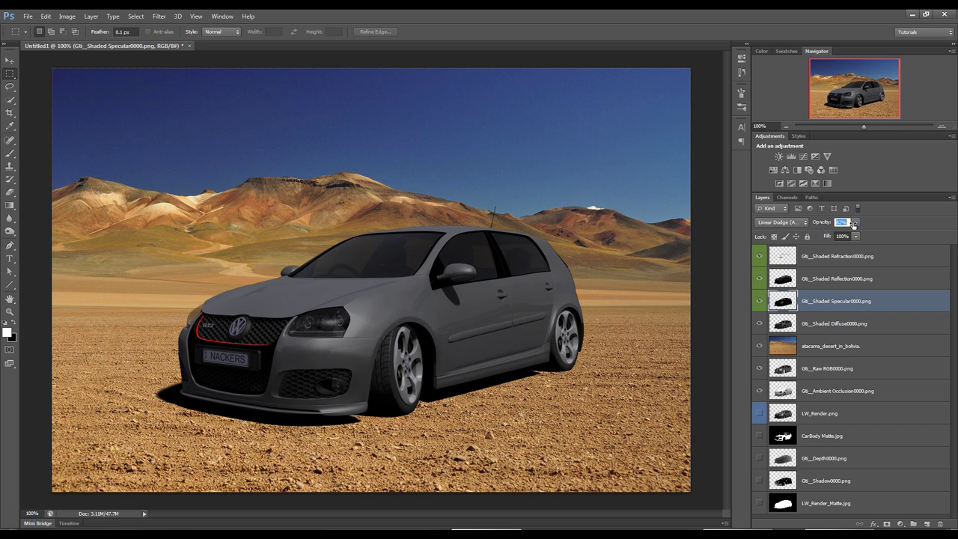
{"action": "key", "text": "alt+shift+a"}
{"action": "left_click", "coordinate": [838, 280]}
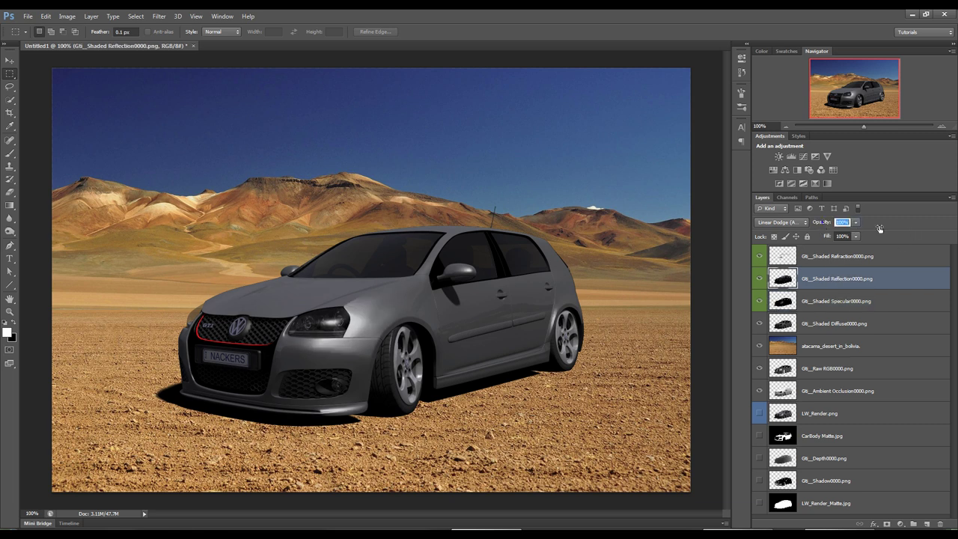
{"action": "key", "text": "alt+shift+a"}
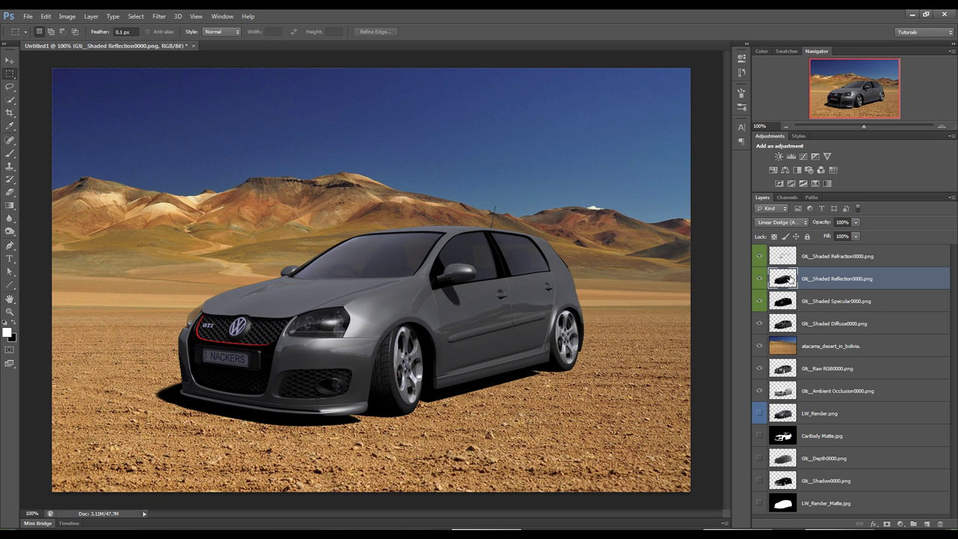
Duplicate the Shaded Reflection layer and toggle the copy's visibility to compare the car with and without it
{"action": "key", "text": "ctrl+j"}
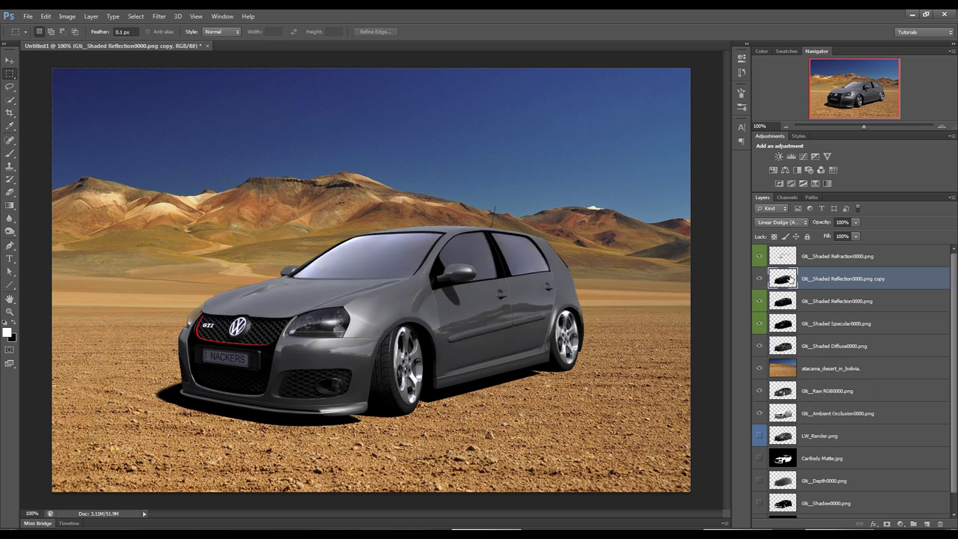
{"action": "left_click", "coordinate": [759, 279]}
{"action": "left_click", "coordinate": [759, 279]}
{"action": "left_click", "coordinate": [759, 278]}
{"action": "left_click", "coordinate": [759, 279]}
Try a second duplicate of the reflection layer, delete it, and lower the remaining copy's opacity to 54%
{"action": "key", "text": "ctrl+j"}
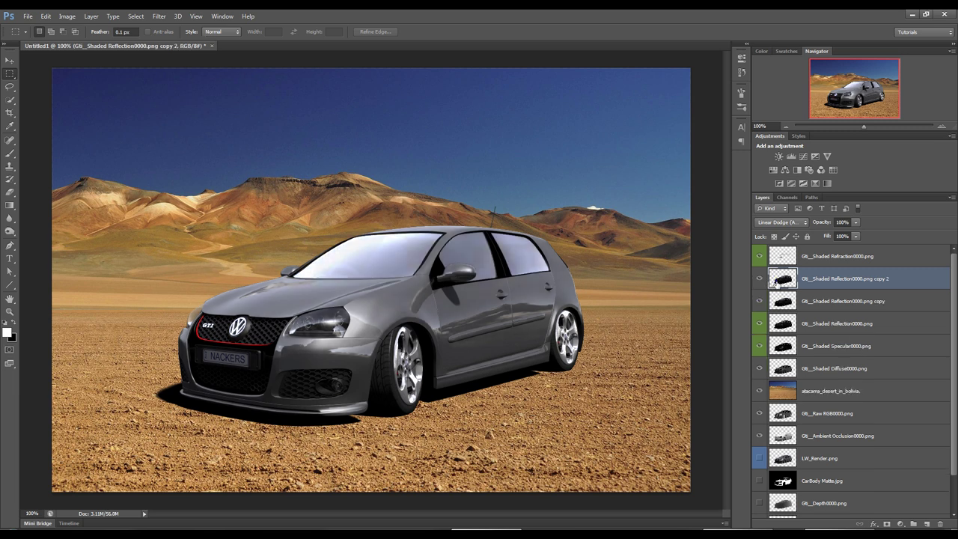
{"action": "key", "text": "Delete"}
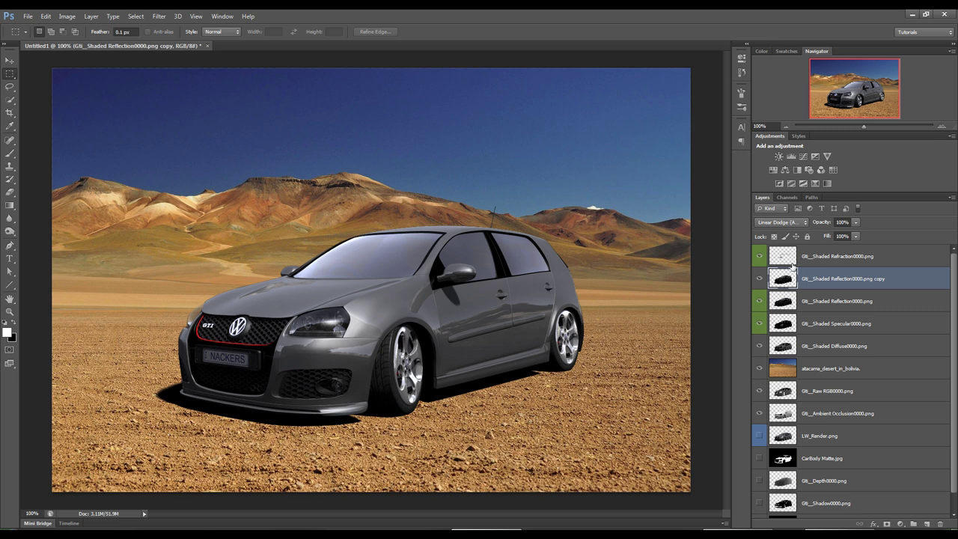
{"action": "left_click_drag", "start_coordinate": [827, 224], "coordinate": [805, 227]}
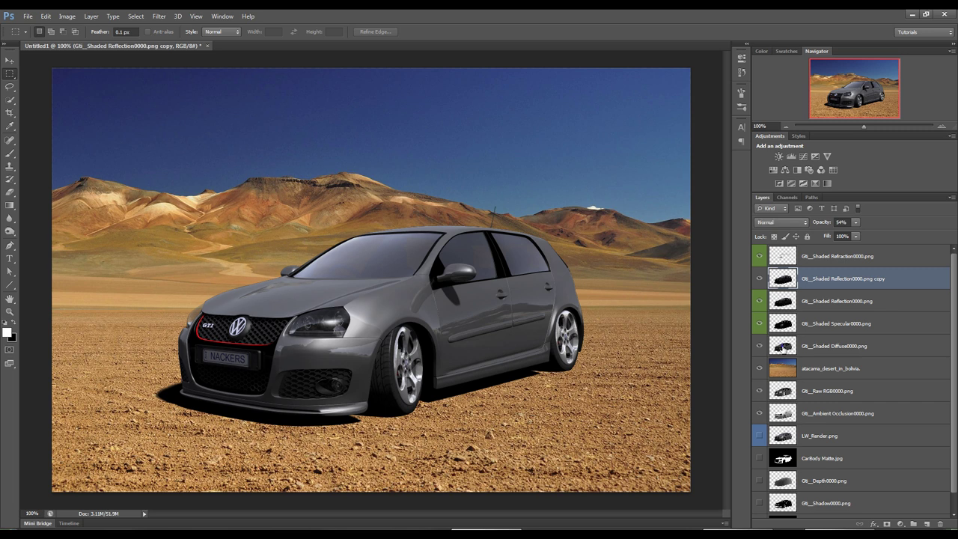
Select the CarBody Matte.jpg layer and show it alone, hiding every other layer
{"action": "left_click", "coordinate": [783, 349]}
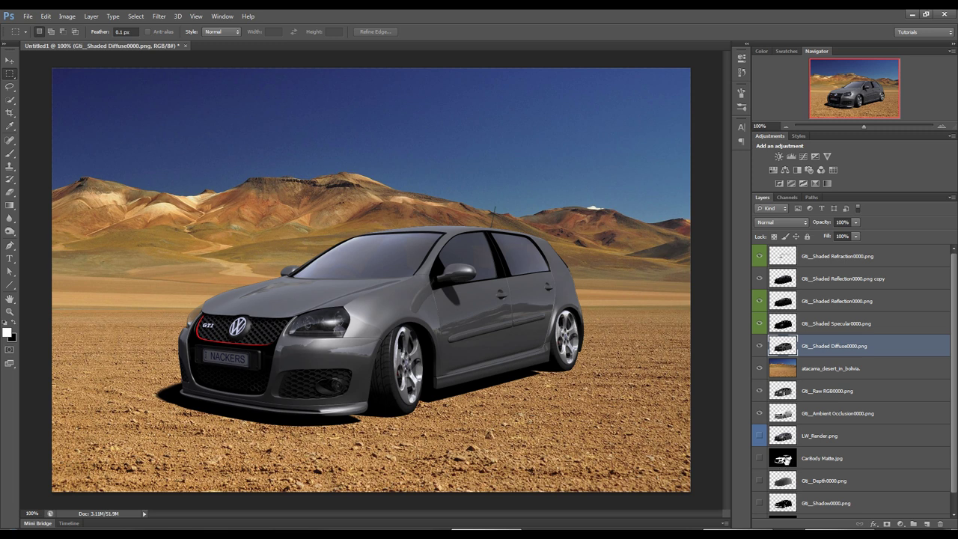
{"action": "left_click", "coordinate": [784, 460]}
{"action": "left_click", "coordinate": [760, 459]}
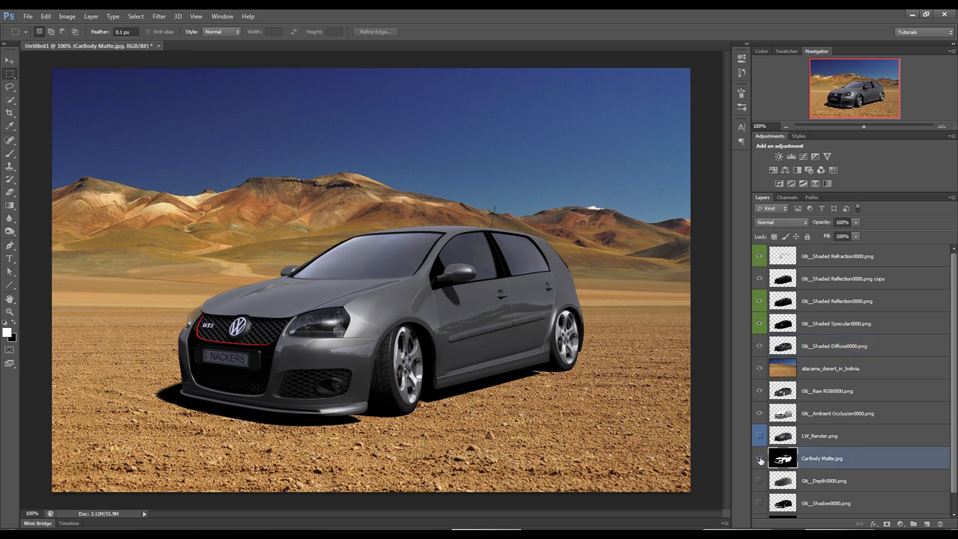
{"action": "left_click", "coordinate": [760, 459], "text": "alt"}
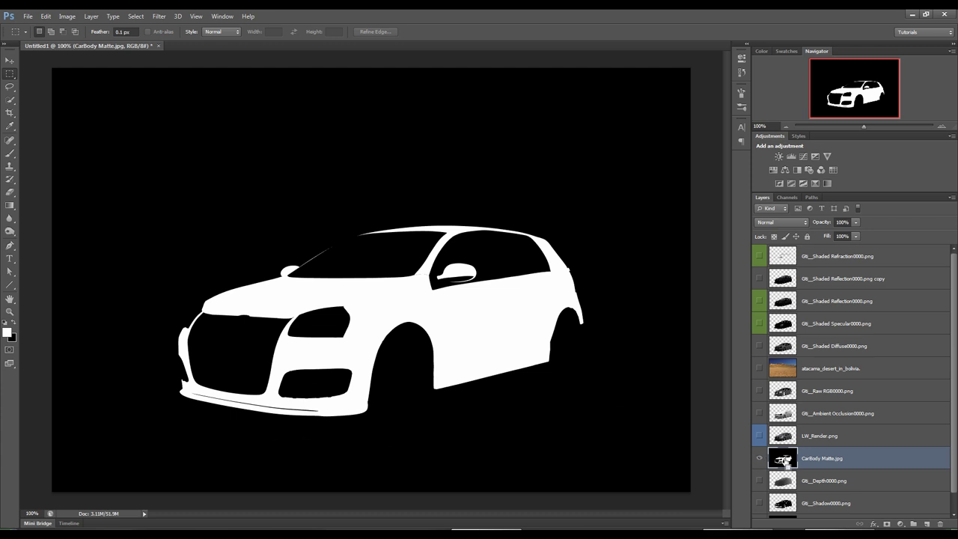
Copy the entire CarBody Matte image into a new alpha channel and clear the selection
{"action": "left_click", "coordinate": [783, 462], "text": "ctrl"}
{"action": "left_click", "coordinate": [787, 197]}
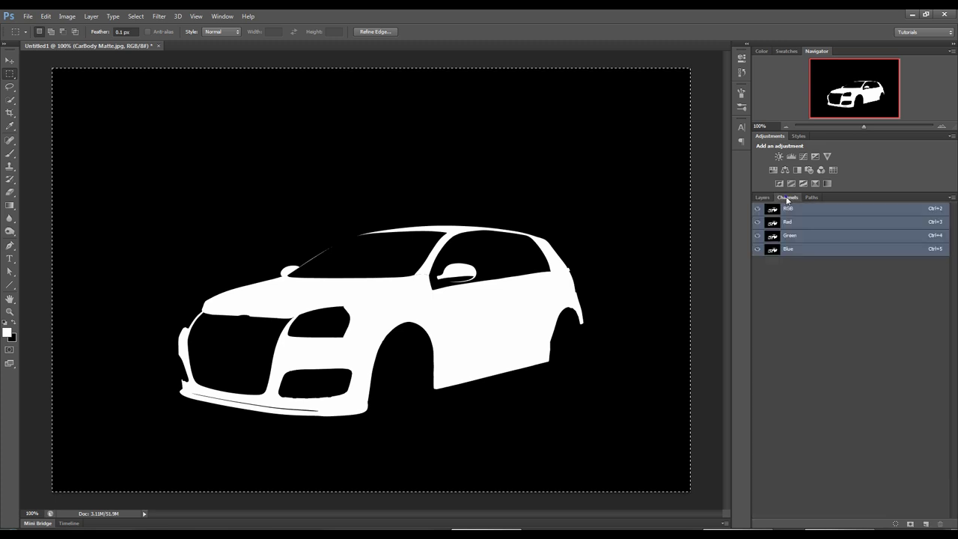
{"action": "left_click", "coordinate": [927, 524]}
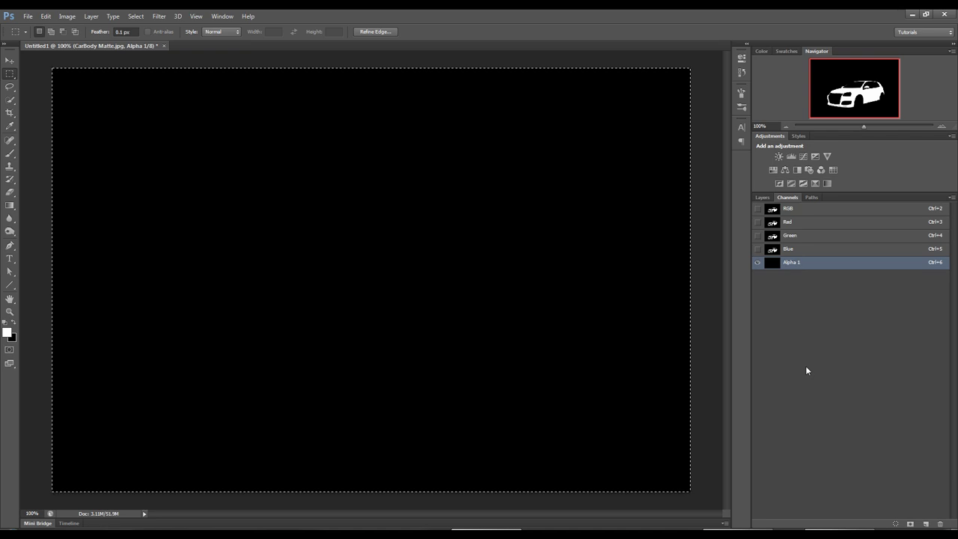
{"action": "key", "text": "alt+BackSpace"}
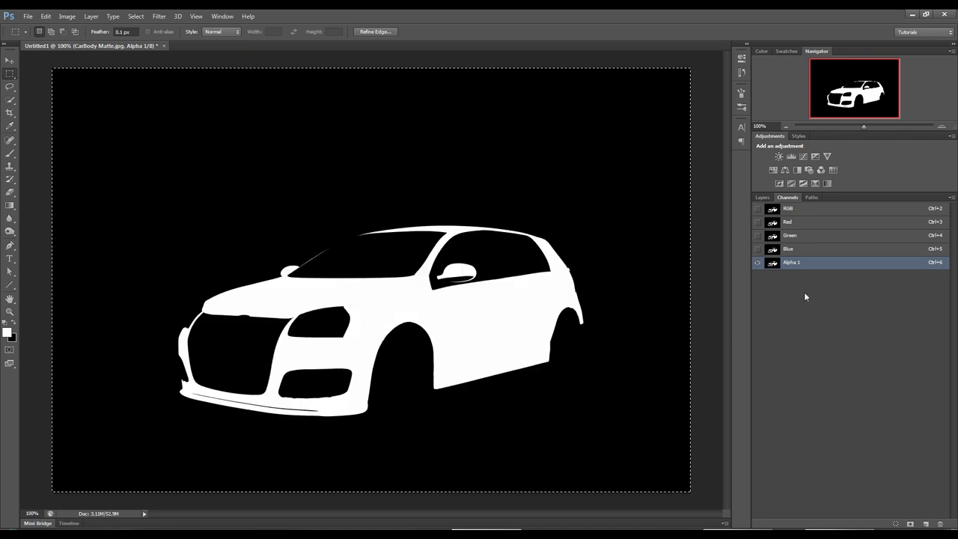
{"action": "key", "text": "ctrl+d"}
{"action": "left_click", "coordinate": [762, 197]}
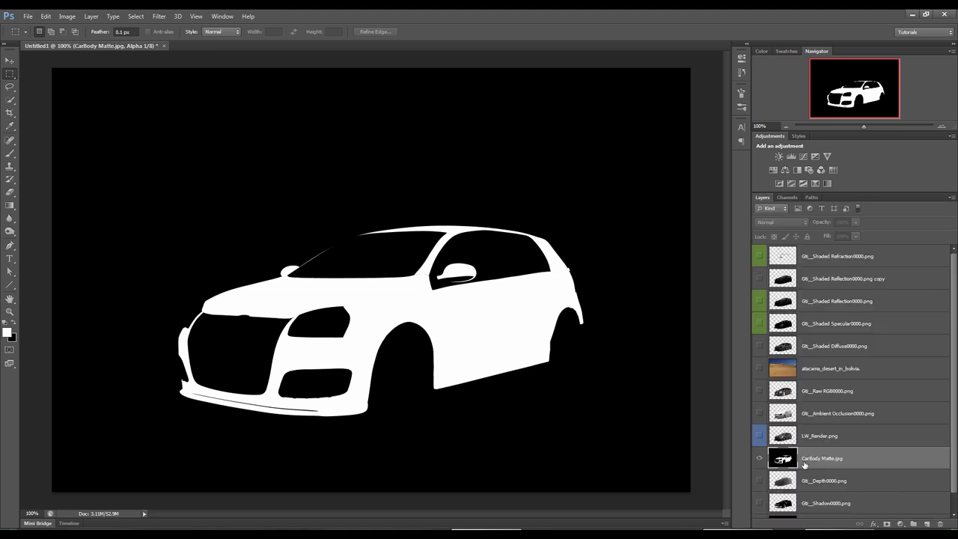
{"action": "left_click", "coordinate": [781, 197]}
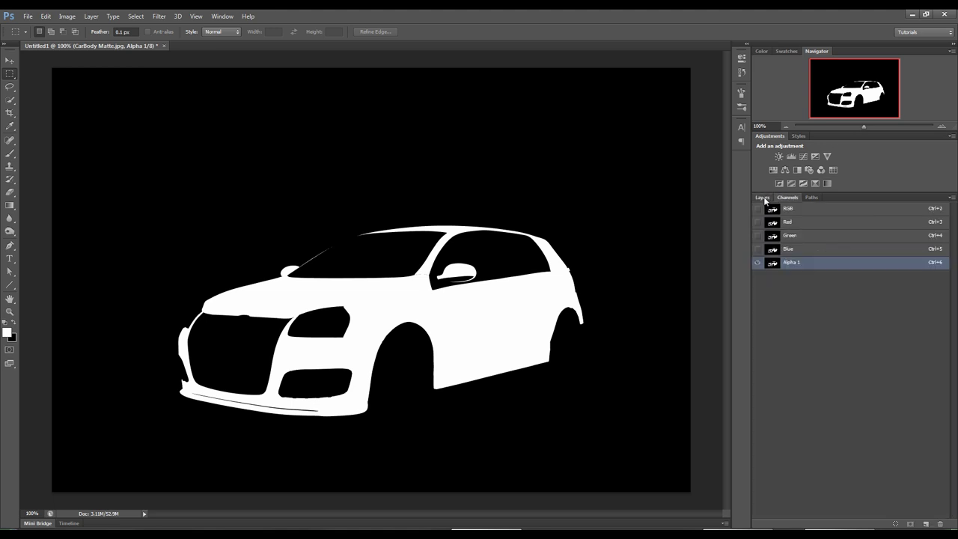
{"action": "left_click", "coordinate": [763, 198]}
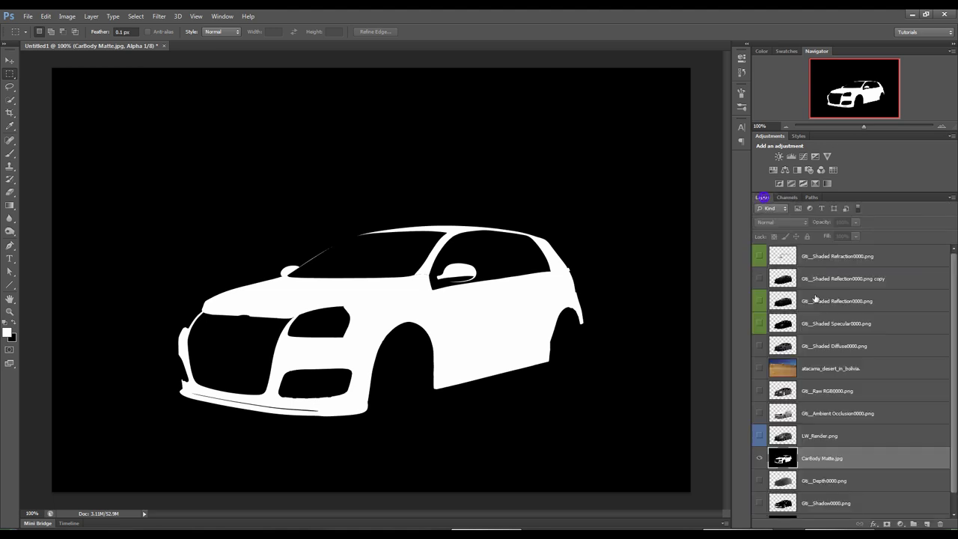
{"action": "left_click", "coordinate": [783, 461], "text": "ctrl"}
{"action": "key", "text": "ctrl+d"}
{"action": "left_click", "coordinate": [787, 196]}
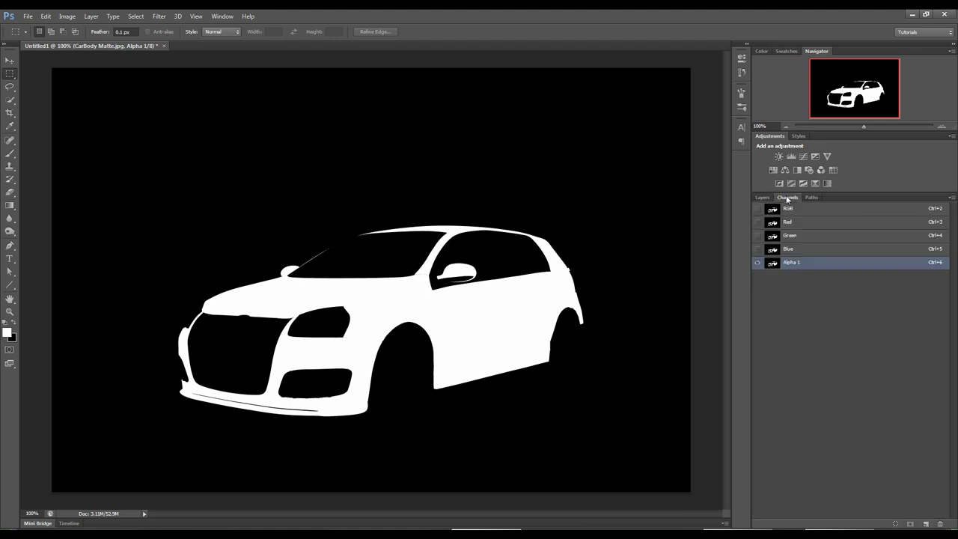
Load the Alpha 1 channel as a car-body selection, then show the RGB channels and hide Alpha 1
{"action": "left_click", "coordinate": [774, 269], "text": "ctrl"}
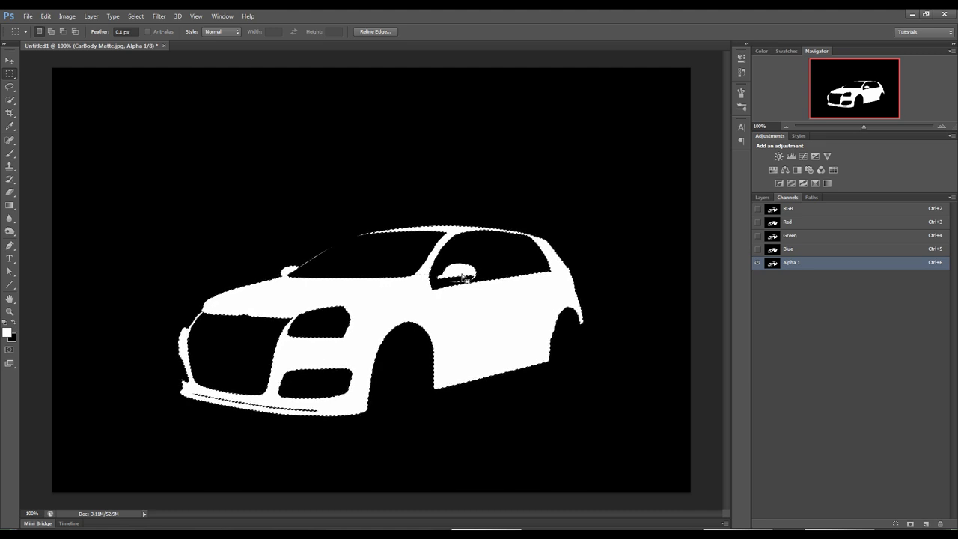
{"action": "left_click", "coordinate": [758, 208]}
{"action": "left_click", "coordinate": [757, 263]}
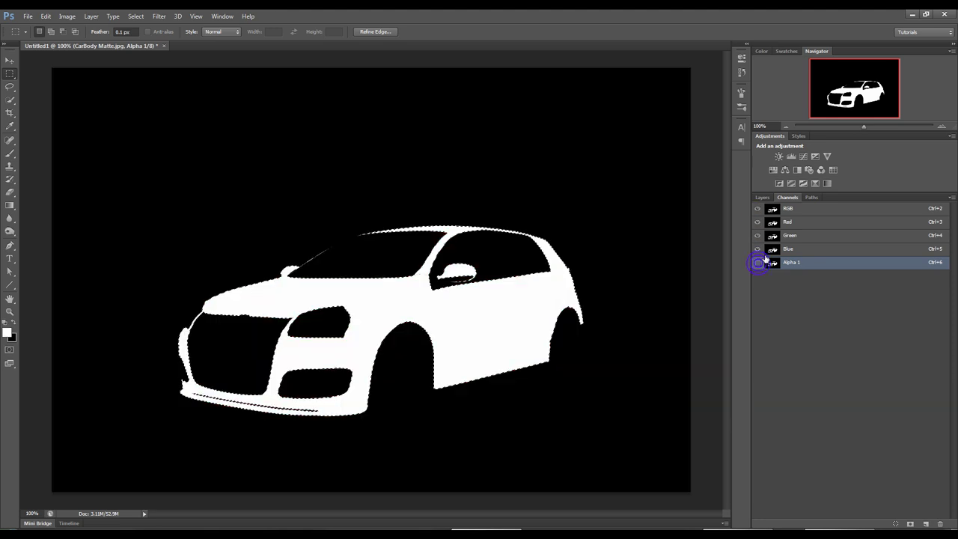
{"action": "left_click", "coordinate": [762, 198]}
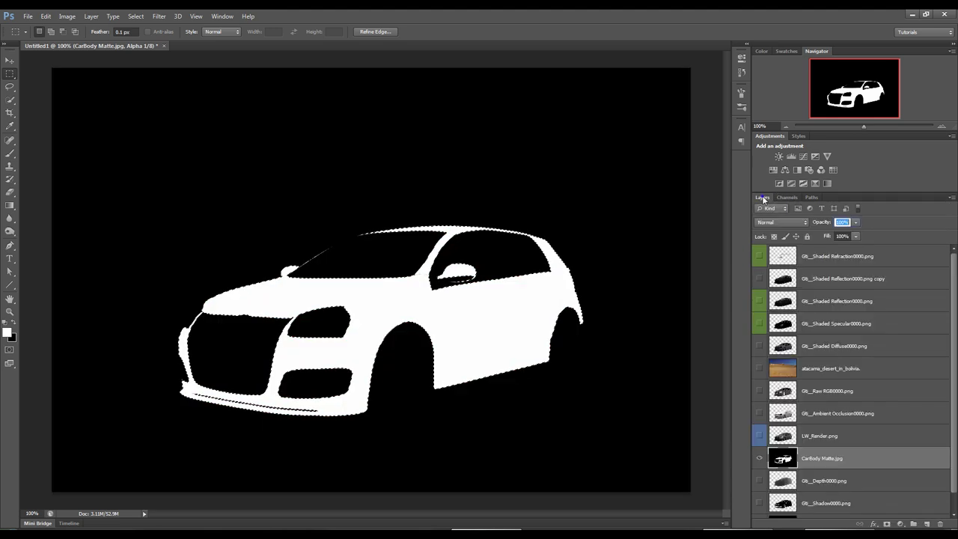
Hide the CarBody Matte layer and show LW_Render.png, all the shaded pass layers and the desert background
{"action": "left_click", "coordinate": [759, 458]}
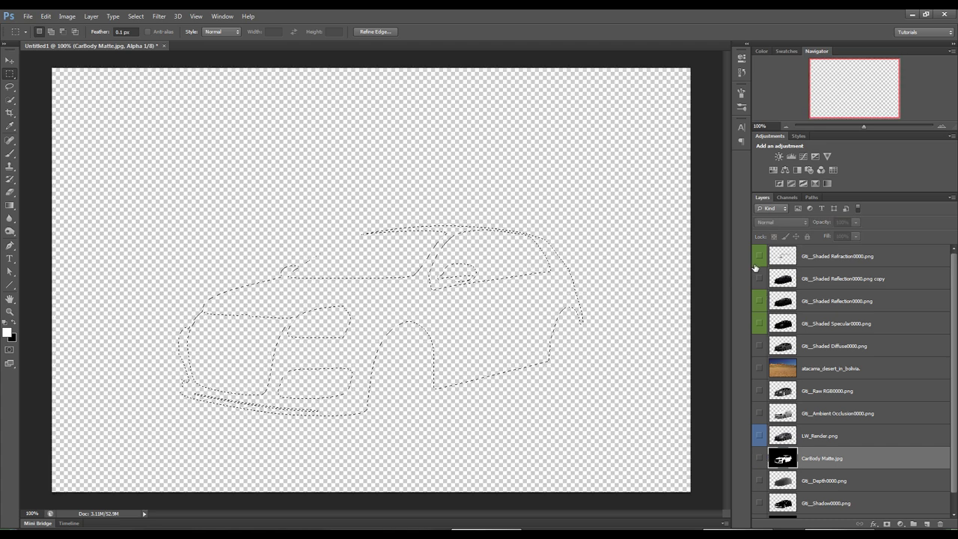
{"action": "left_click", "coordinate": [760, 435]}
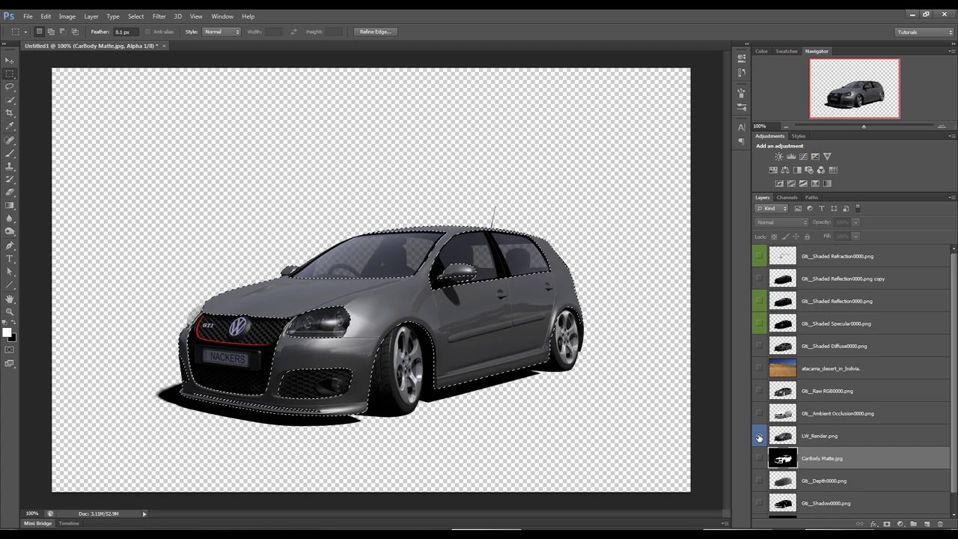
{"action": "left_click", "coordinate": [759, 278]}
{"action": "left_click", "coordinate": [760, 256]}
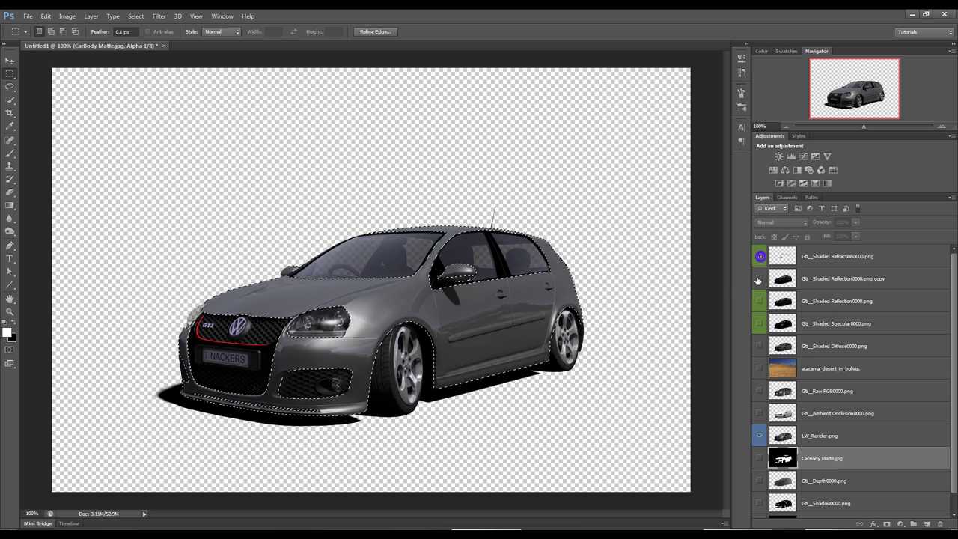
{"action": "left_click", "coordinate": [760, 301]}
{"action": "left_click", "coordinate": [760, 323]}
{"action": "left_click", "coordinate": [759, 345]}
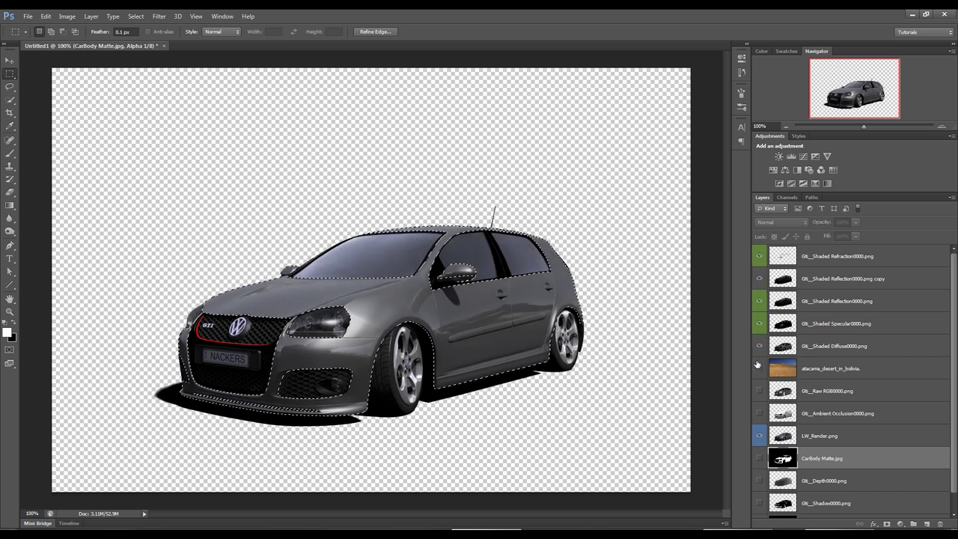
{"action": "left_click", "coordinate": [759, 369]}
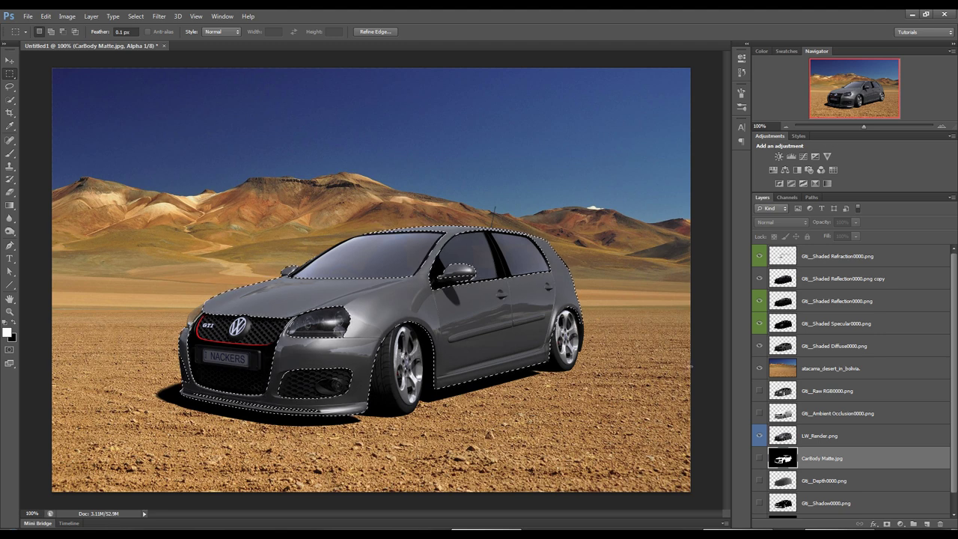
Add a Hue/Saturation adjustment above the Shaded Diffuse layer, masked by the car-body selection
{"action": "left_click", "coordinate": [786, 348]}
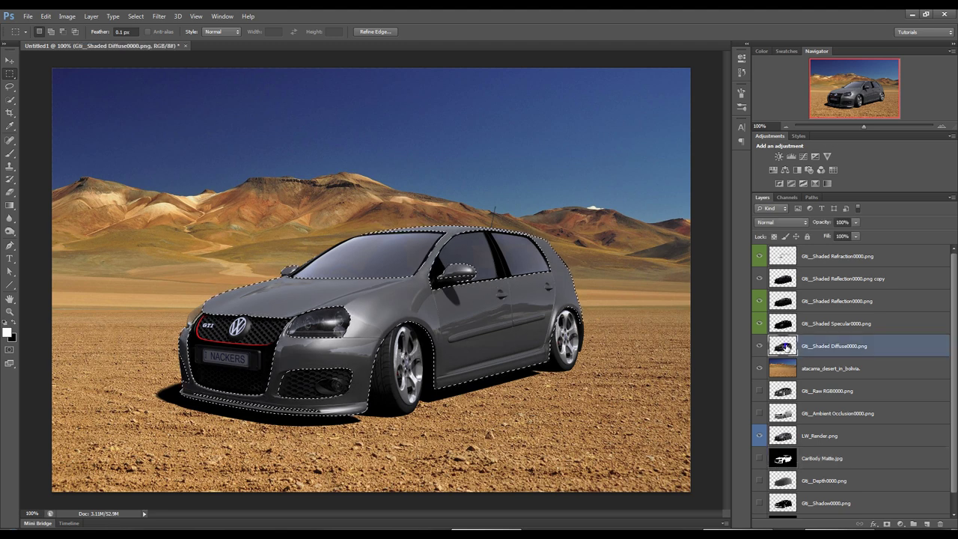
{"action": "left_click", "coordinate": [774, 169]}
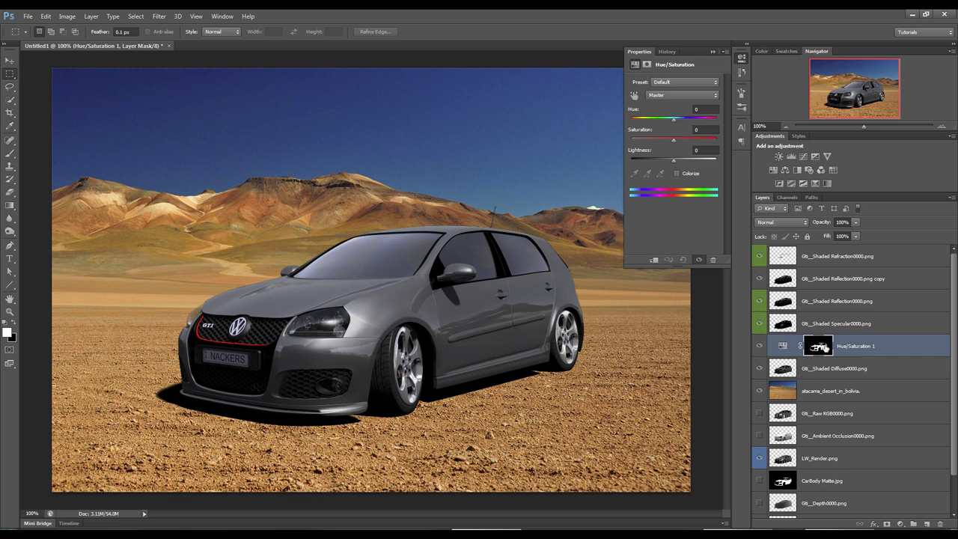
Examine the Hue/Saturation layer's mask by disabling and re-enabling it, loading it as a selection, and viewing it alone
{"action": "left_click", "coordinate": [820, 346], "text": "shift"}
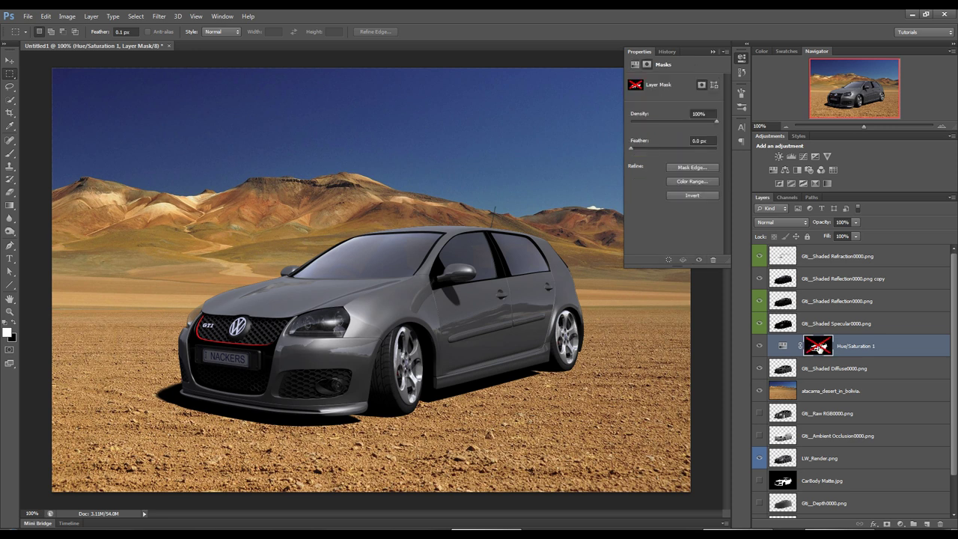
{"action": "left_click", "coordinate": [820, 346], "text": "shift"}
{"action": "left_click", "coordinate": [820, 347], "text": "ctrl"}
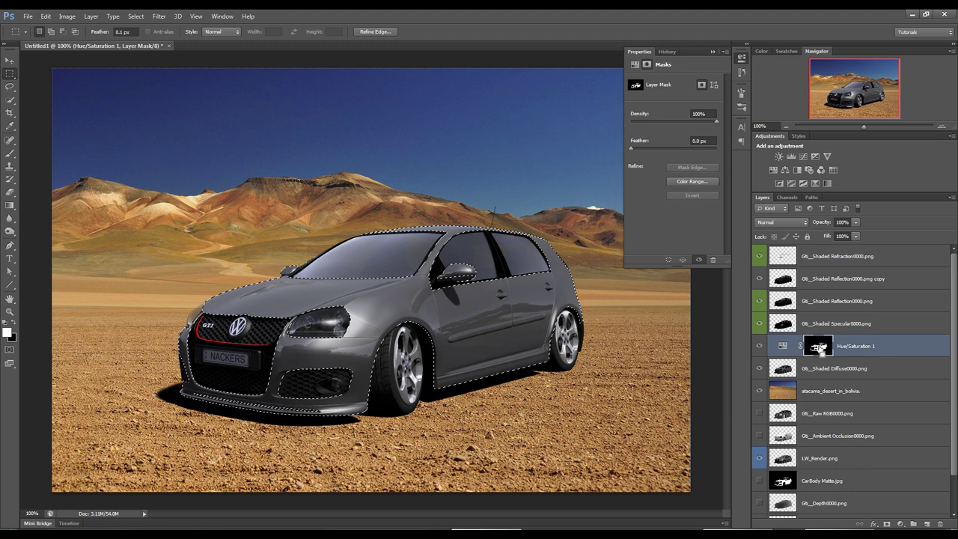
{"action": "key", "text": "ctrl+d"}
{"action": "left_click", "coordinate": [821, 346], "text": "alt"}
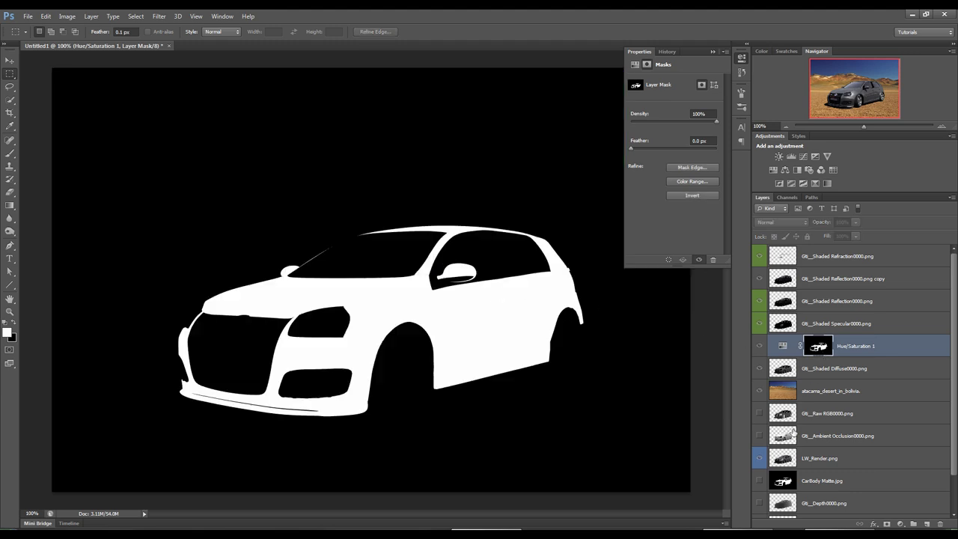
{"action": "left_click", "coordinate": [821, 346], "text": "alt"}
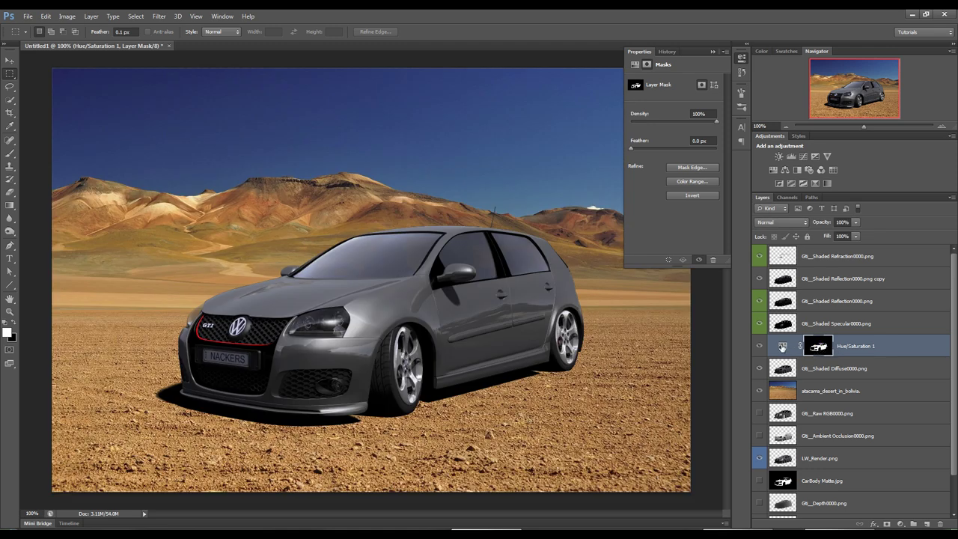
Colorize the car body blue in the Hue/Saturation adjustment with hue 201 and saturation 58
{"action": "left_click", "coordinate": [782, 347]}
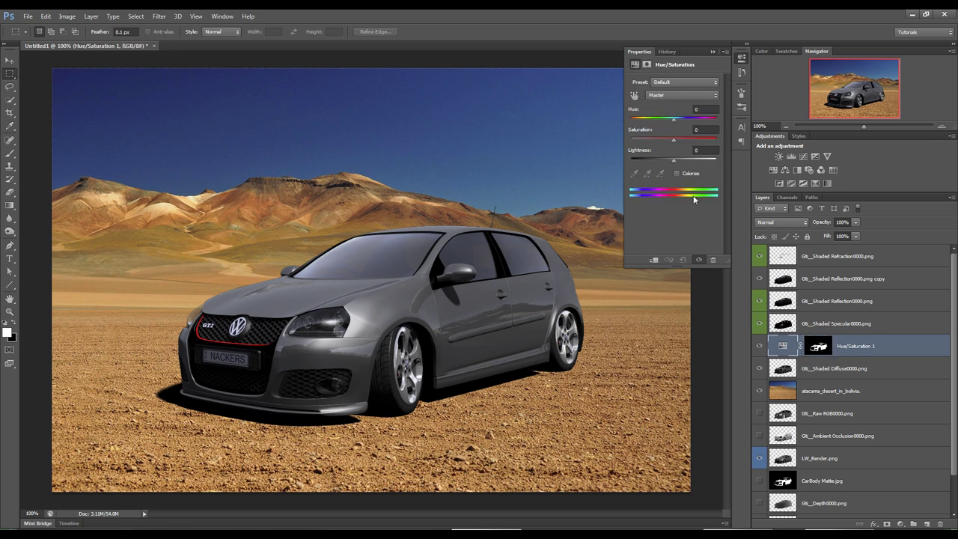
{"action": "left_click", "coordinate": [677, 173]}
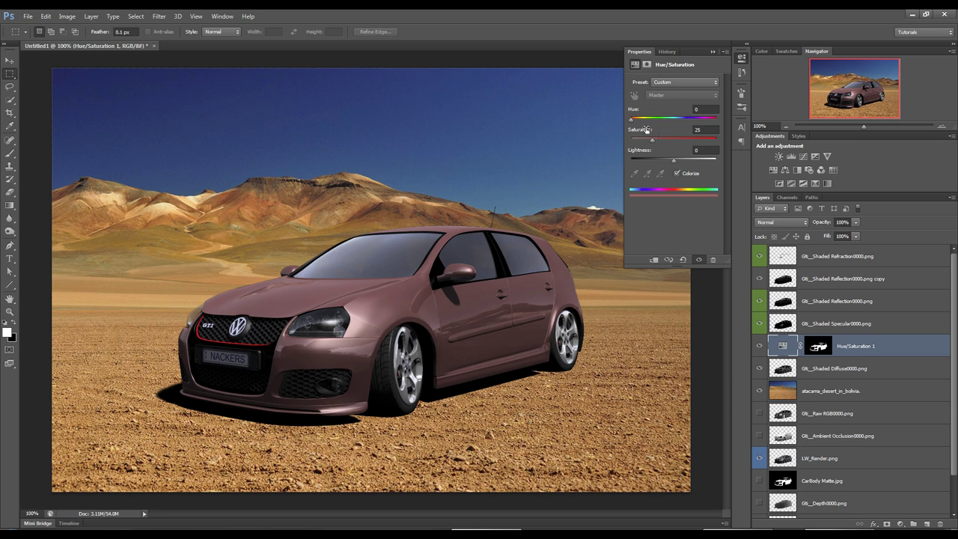
{"action": "left_click_drag", "start_coordinate": [652, 141], "coordinate": [681, 134]}
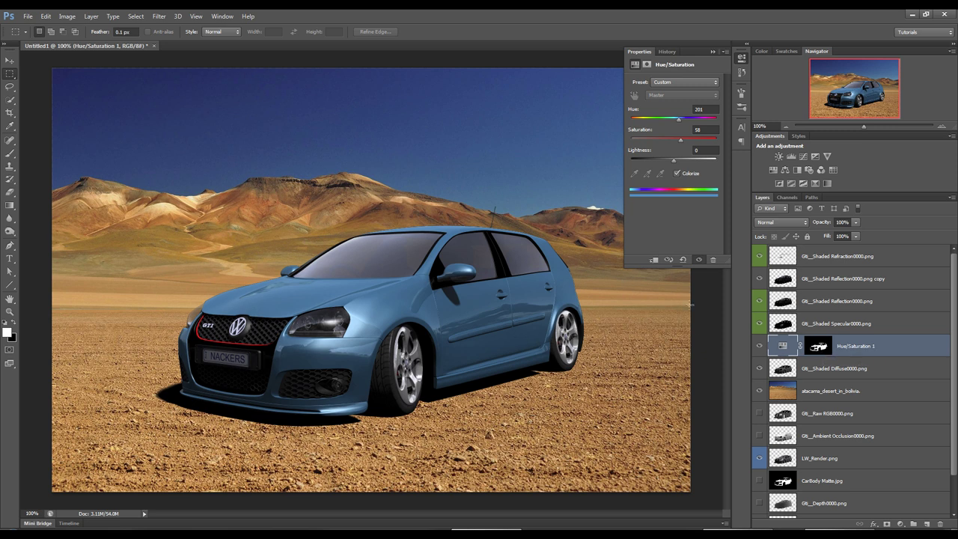
{"action": "left_click", "coordinate": [712, 53]}
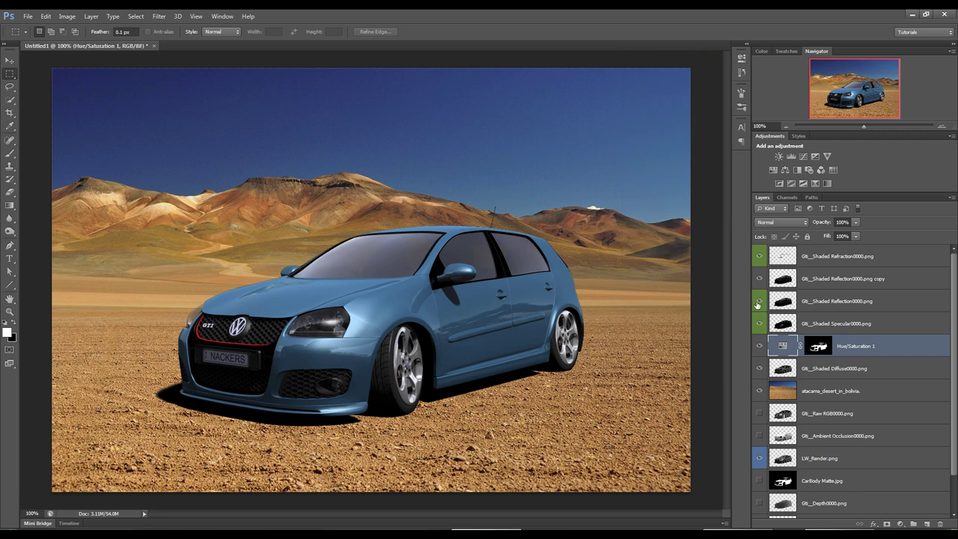
Hide LW_Render.png, then move the Ambient Occlusion layer directly above Hue/Saturation 1 and make it visible
{"action": "left_click", "coordinate": [821, 437]}
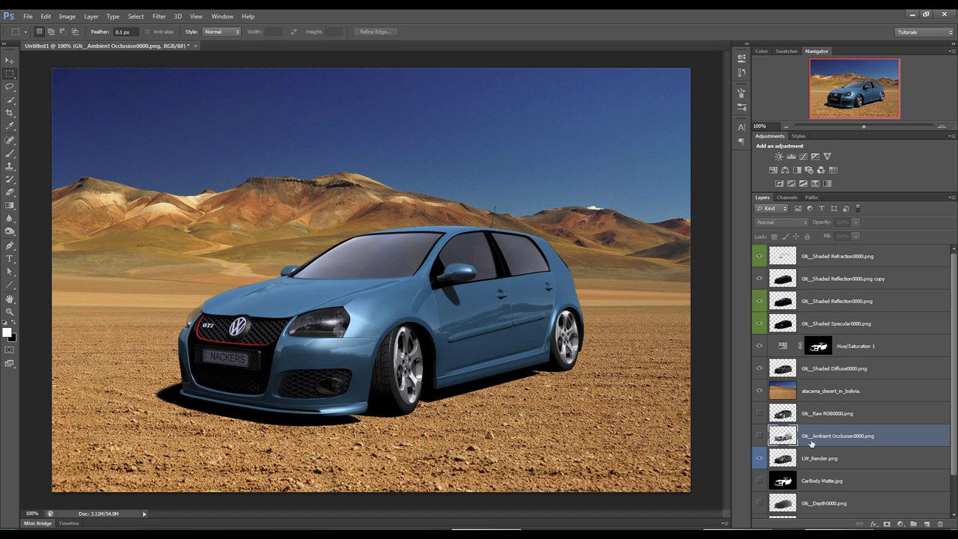
{"action": "left_click", "coordinate": [759, 458]}
{"action": "left_click_drag", "start_coordinate": [784, 440], "coordinate": [783, 337]}
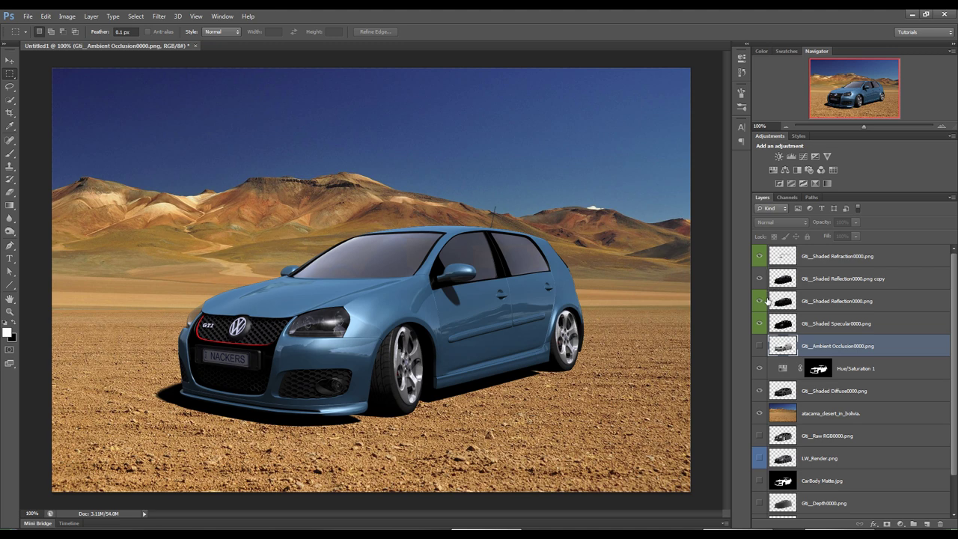
{"action": "left_click", "coordinate": [759, 346]}
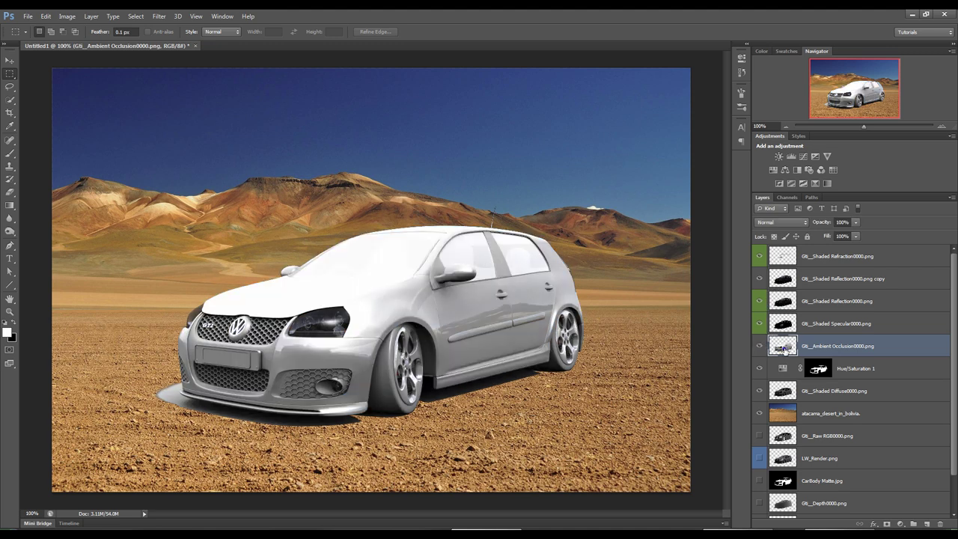
Set the Ambient Occlusion layer's blend mode to Multiply and compare the car with the layer hidden and shown
{"action": "left_click", "coordinate": [772, 224]}
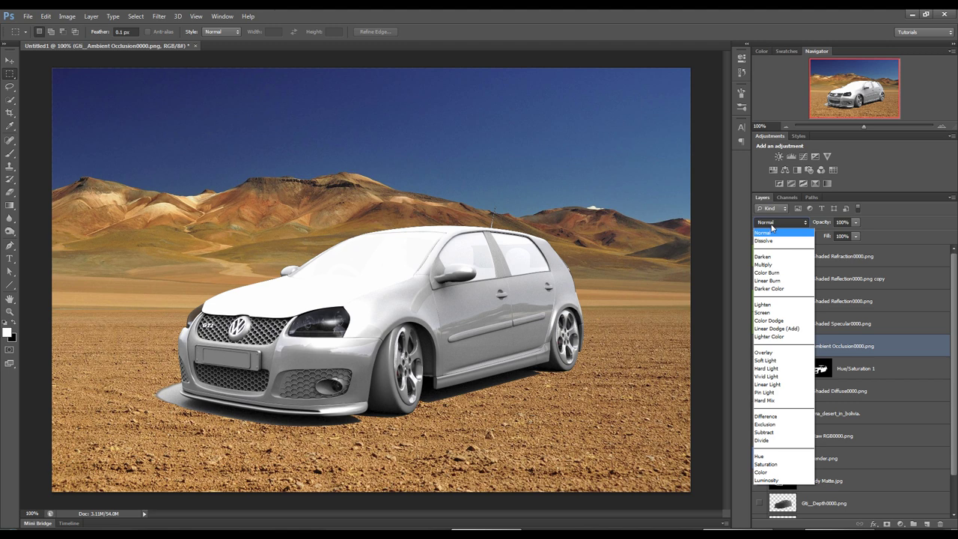
{"action": "left_click", "coordinate": [764, 265]}
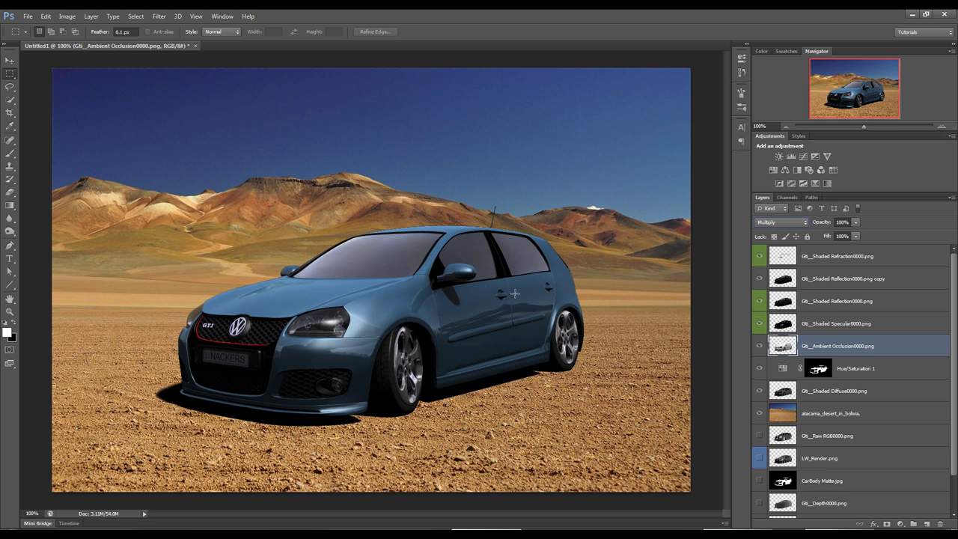
{"action": "left_click", "coordinate": [759, 346]}
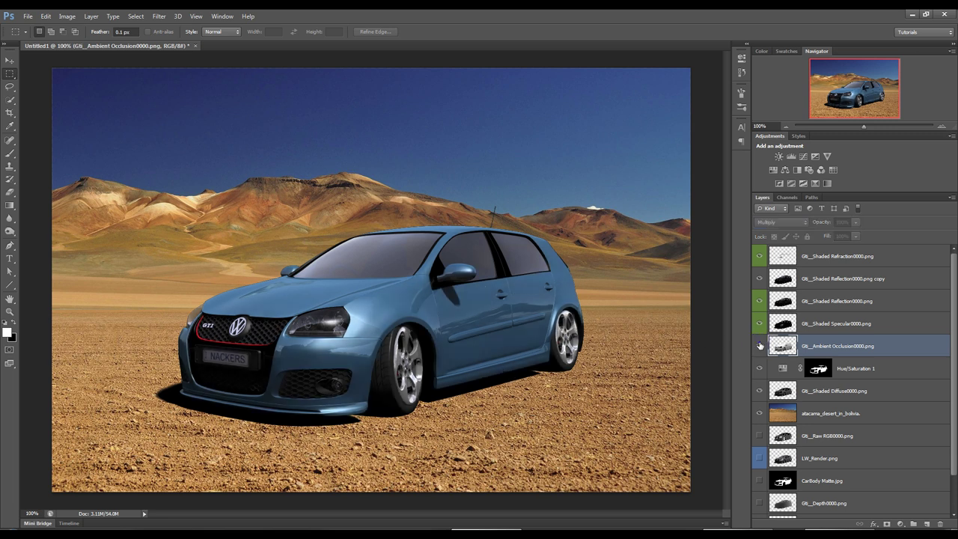
{"action": "left_click", "coordinate": [759, 346]}
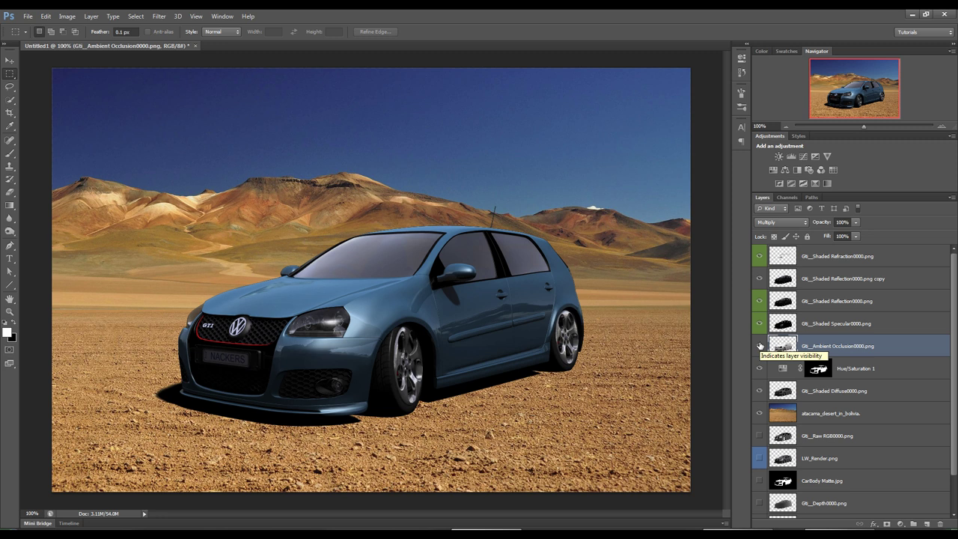
{"action": "left_click", "coordinate": [759, 346]}
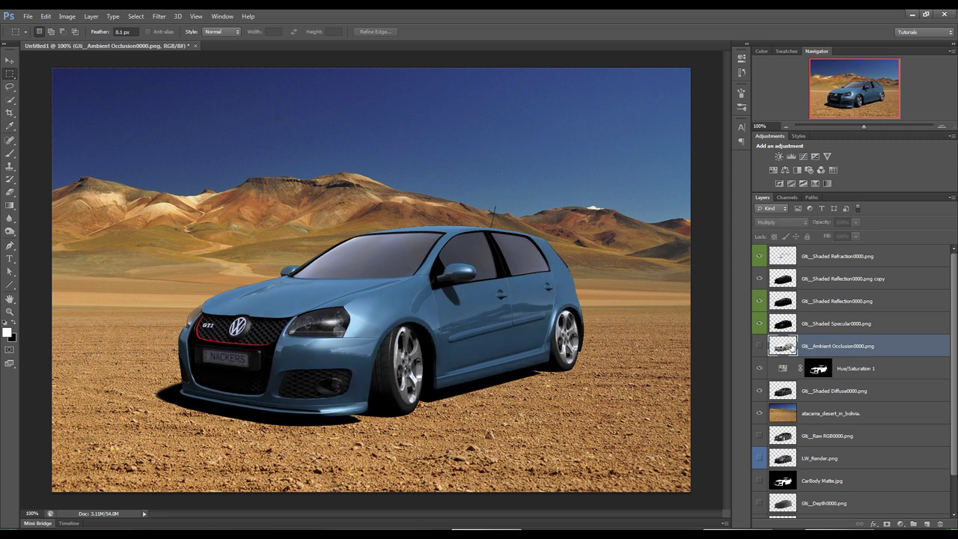
{"action": "left_click", "coordinate": [758, 347]}
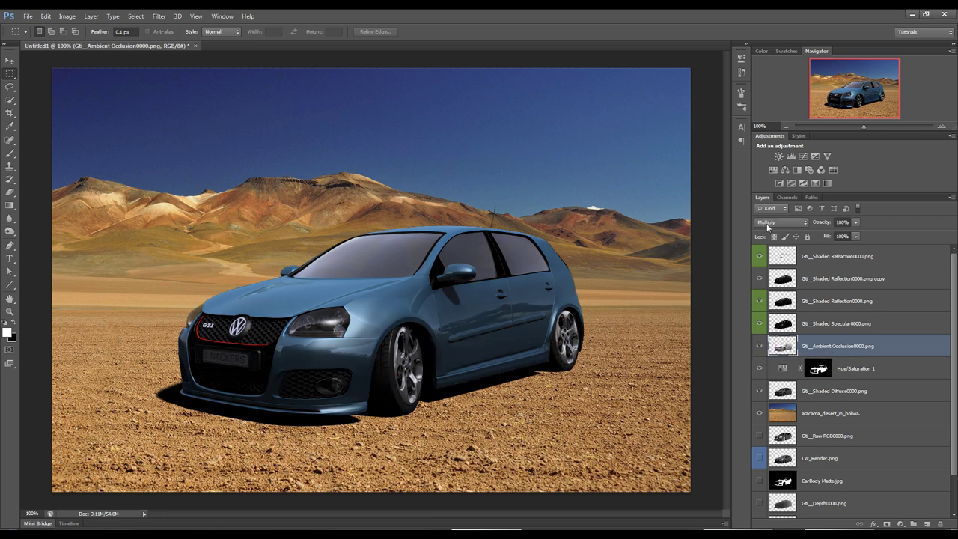
Switch the Ambient Occlusion layer to Screen blending at 0% opacity and hide it
{"action": "left_click", "coordinate": [766, 223]}
{"action": "left_click", "coordinate": [769, 313]}
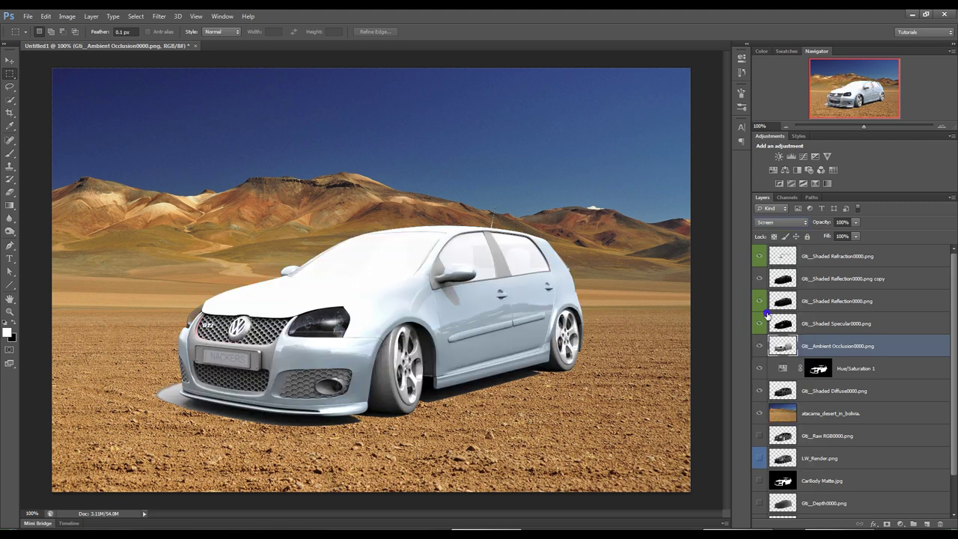
{"action": "left_click_drag", "start_coordinate": [824, 224], "coordinate": [699, 228]}
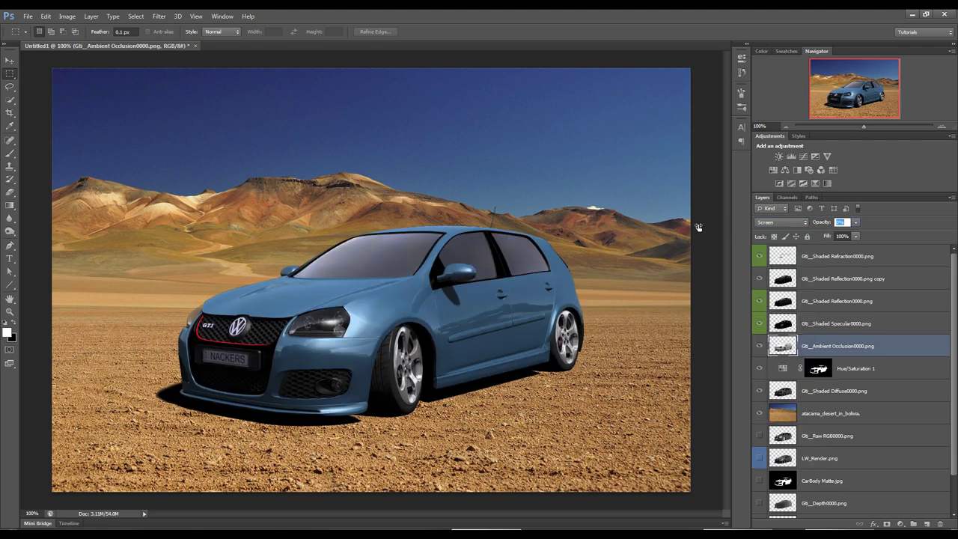
{"action": "left_click_drag", "start_coordinate": [823, 225], "coordinate": [827, 225]}
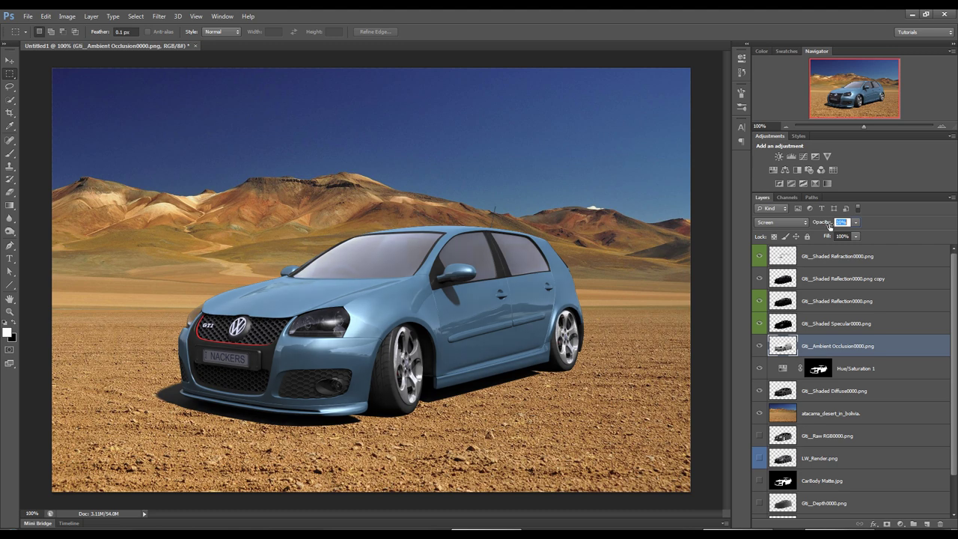
{"action": "left_click_drag", "start_coordinate": [829, 226], "coordinate": [798, 228]}
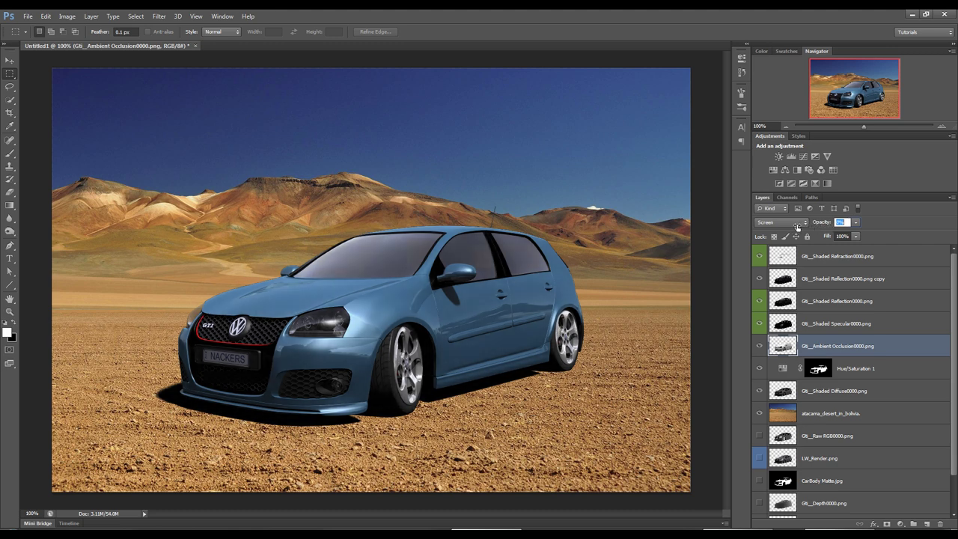
{"action": "left_click", "coordinate": [758, 348]}
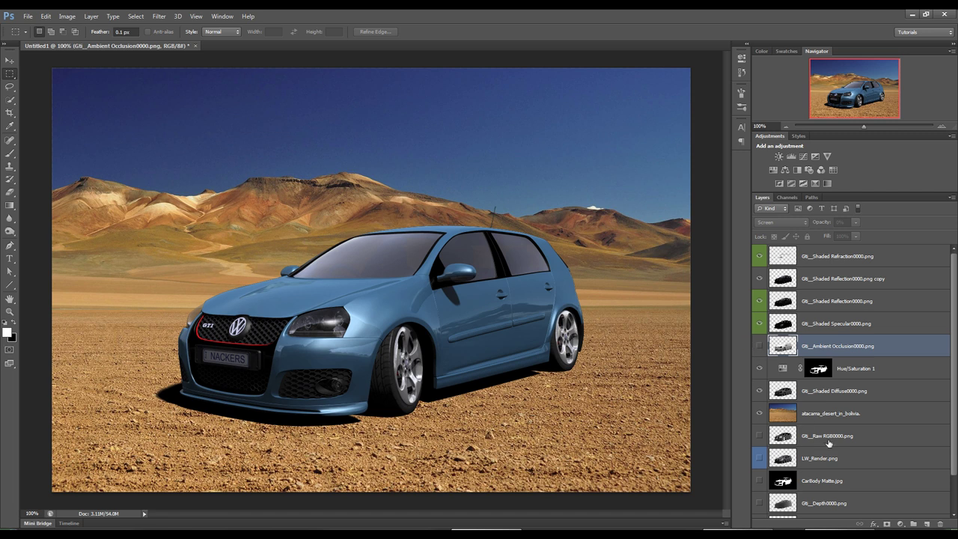
Move the Shadow layer directly above the Ambient Occlusion layer and make it visible
{"action": "scroll", "coordinate": [955, 441], "scroll_direction": "down", "scroll_amount": 1}
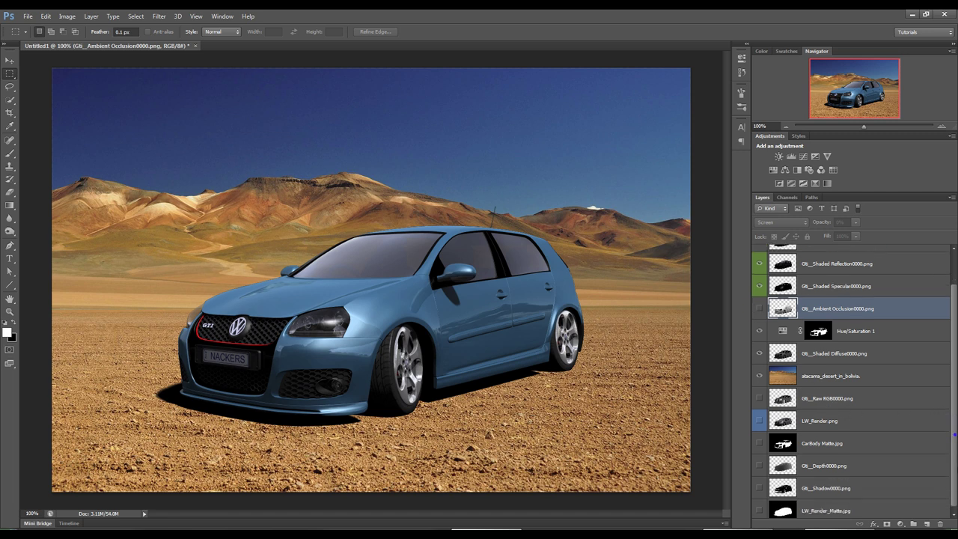
{"action": "left_click_drag", "start_coordinate": [778, 486], "coordinate": [829, 341]}
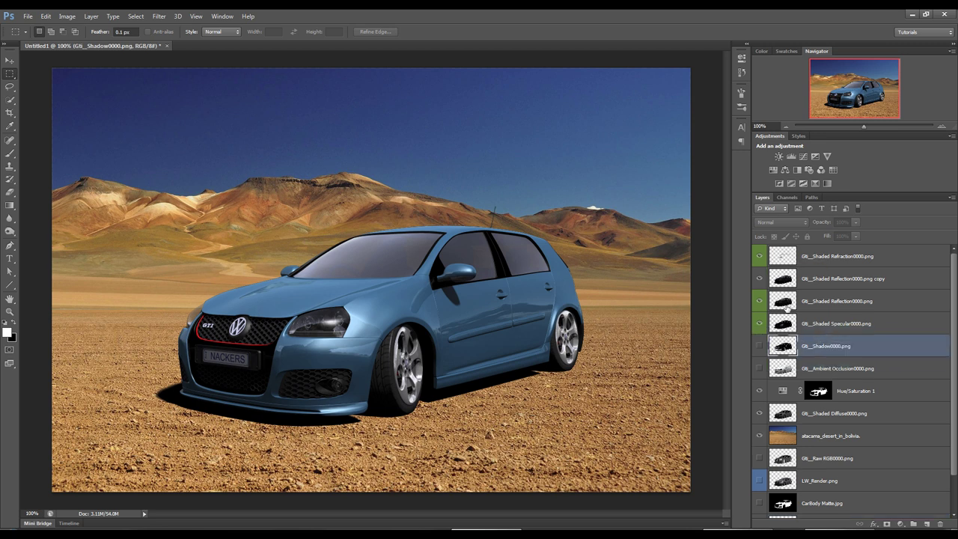
{"action": "left_click", "coordinate": [760, 347]}
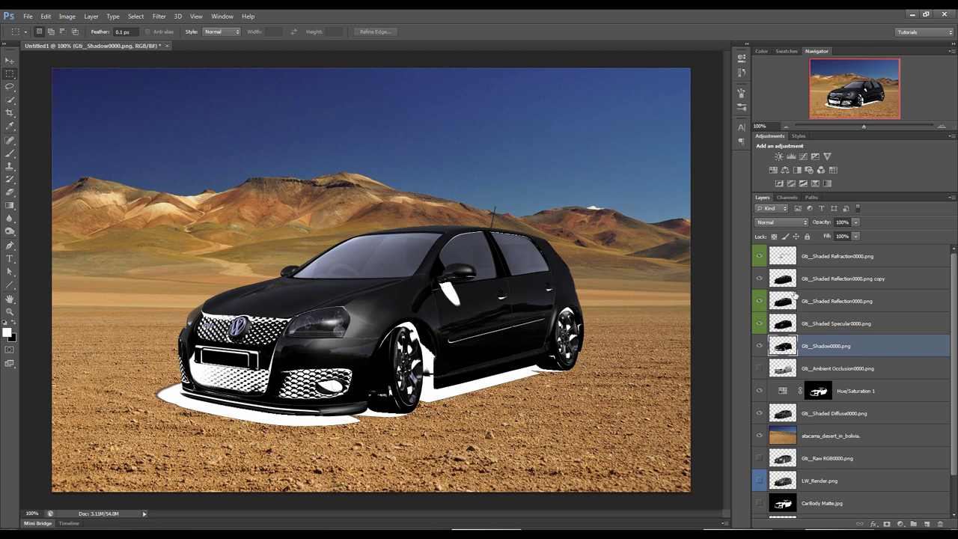
Try Color Dodge blending on the Shadow layer while reducing its opacity to 0%
{"action": "left_click", "coordinate": [781, 223]}
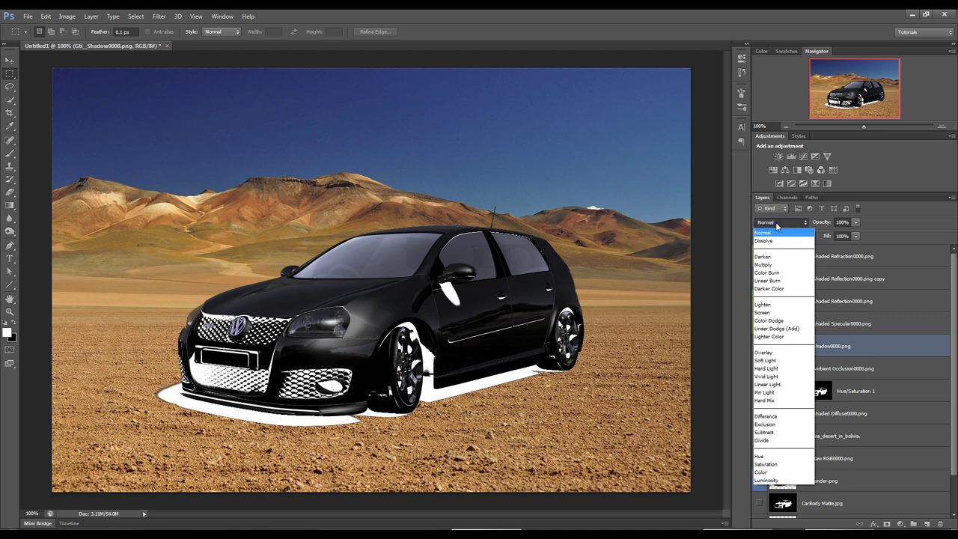
{"action": "left_click", "coordinate": [769, 321]}
{"action": "left_click", "coordinate": [759, 368]}
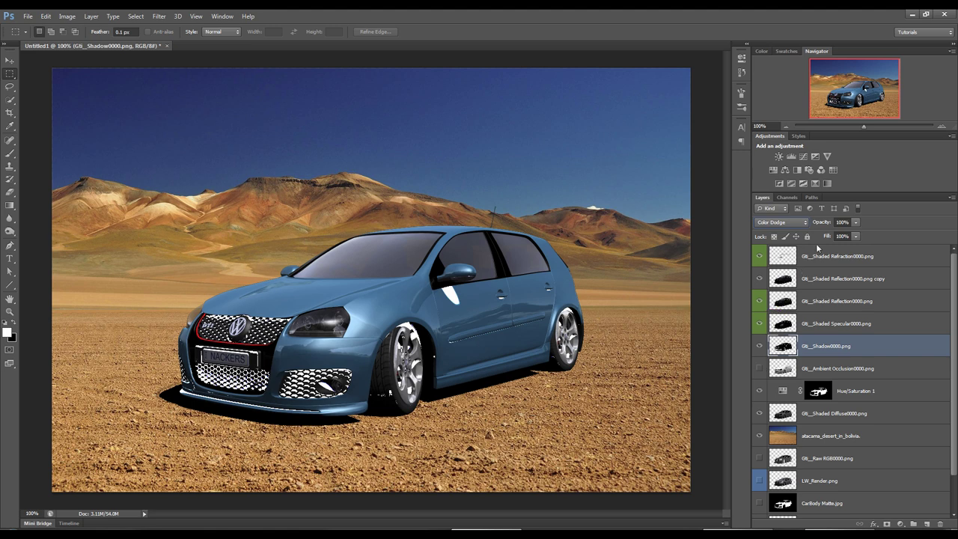
{"action": "mouse_move", "coordinate": [825, 226]}
{"action": "left_mouse_down"}
{"action": "mouse_move", "coordinate": [774, 227]}
{"action": "mouse_move", "coordinate": [821, 226]}
{"action": "left_mouse_up"}
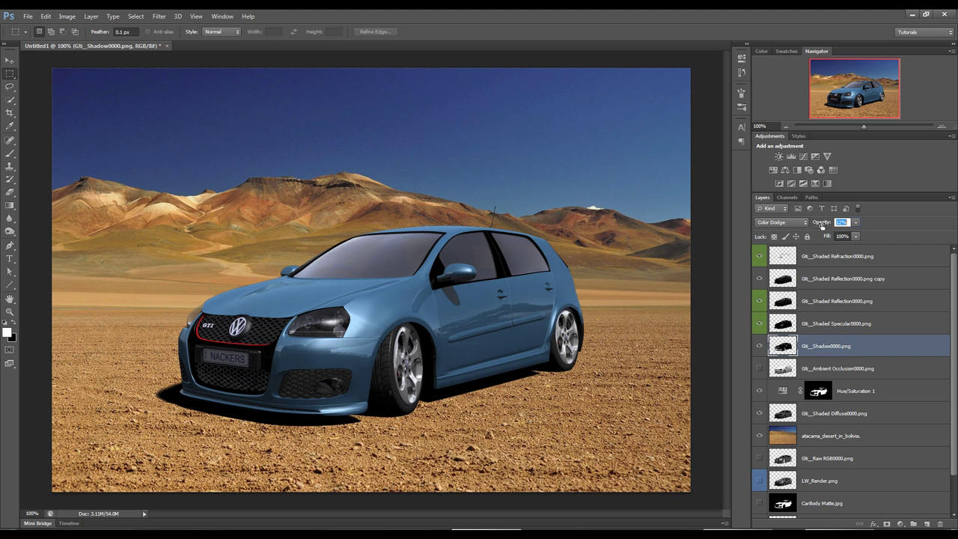
{"action": "left_click_drag", "start_coordinate": [821, 226], "coordinate": [790, 229]}
Set the Shadow layer to Multiply blending at 100% opacity and invert its colours
{"action": "left_click", "coordinate": [786, 223]}
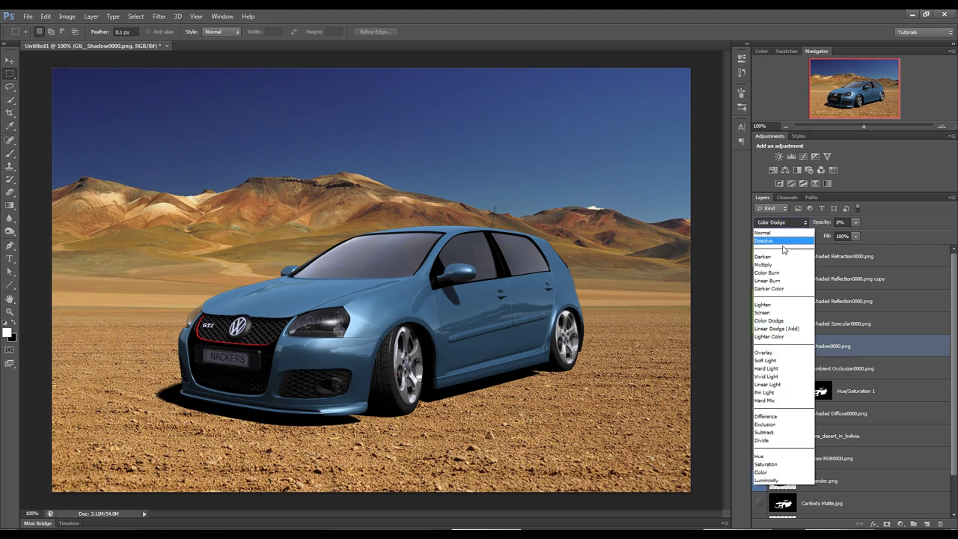
{"action": "left_click", "coordinate": [781, 265]}
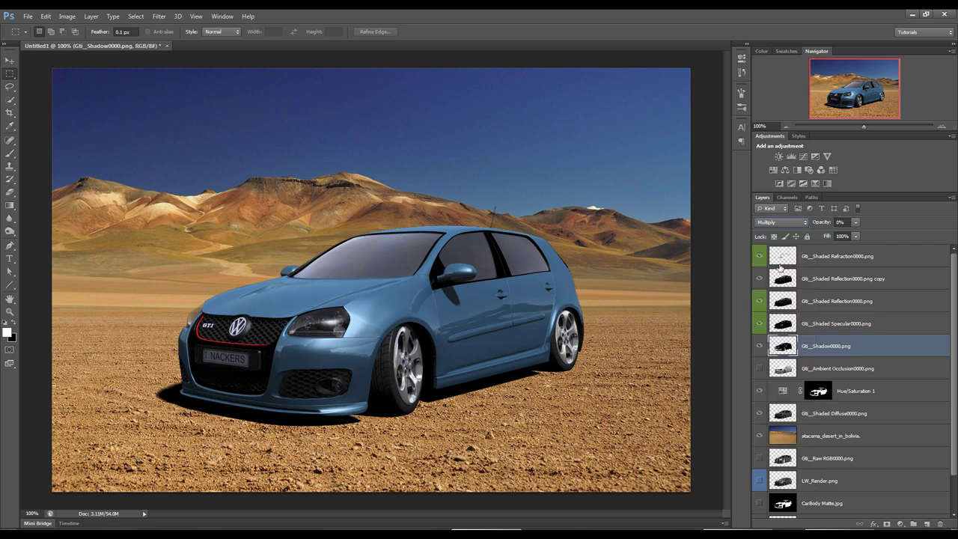
{"action": "left_click_drag", "start_coordinate": [821, 223], "coordinate": [826, 234]}
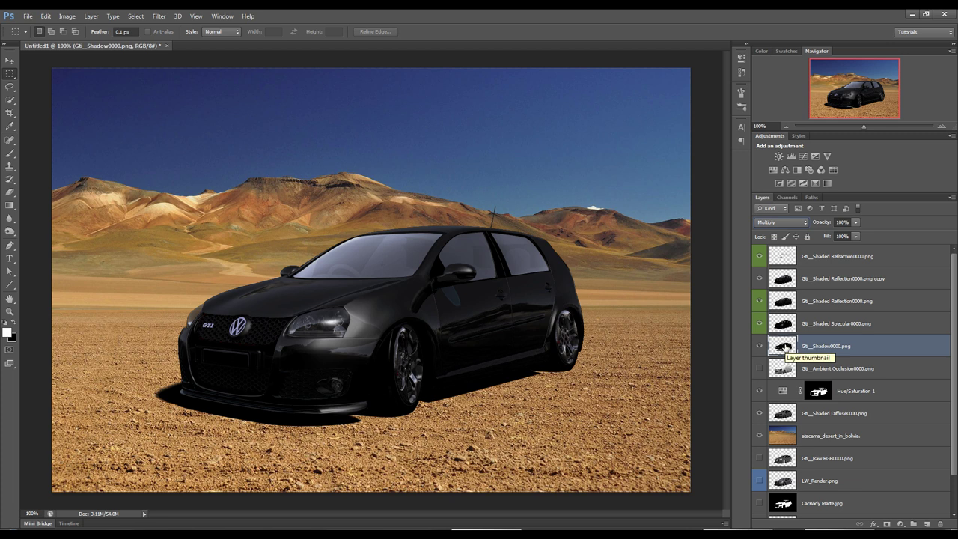
{"action": "key", "text": "ctrl+i"}
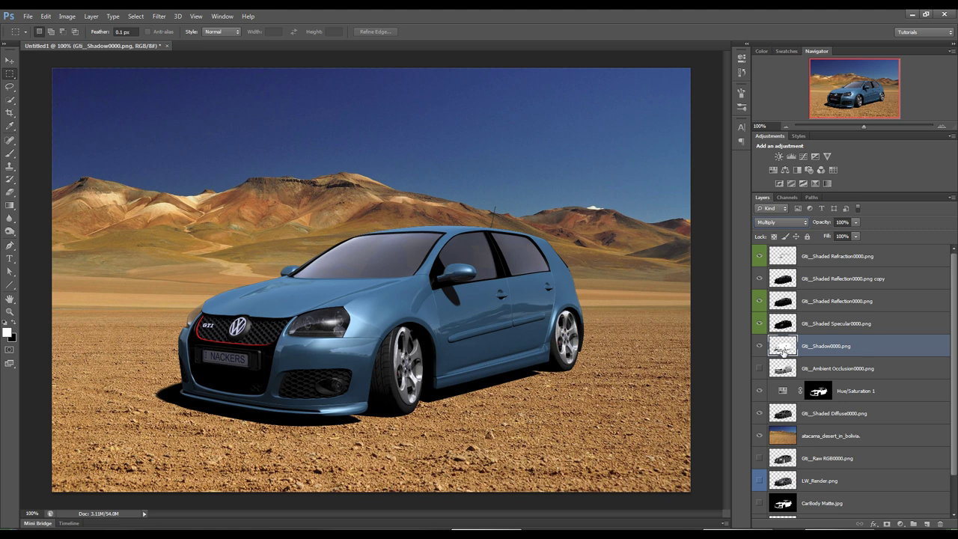
View the inverted Shadow layer on its own and compare its Normal blending with Multiply in the composite
{"action": "left_click", "coordinate": [760, 346], "text": "alt"}
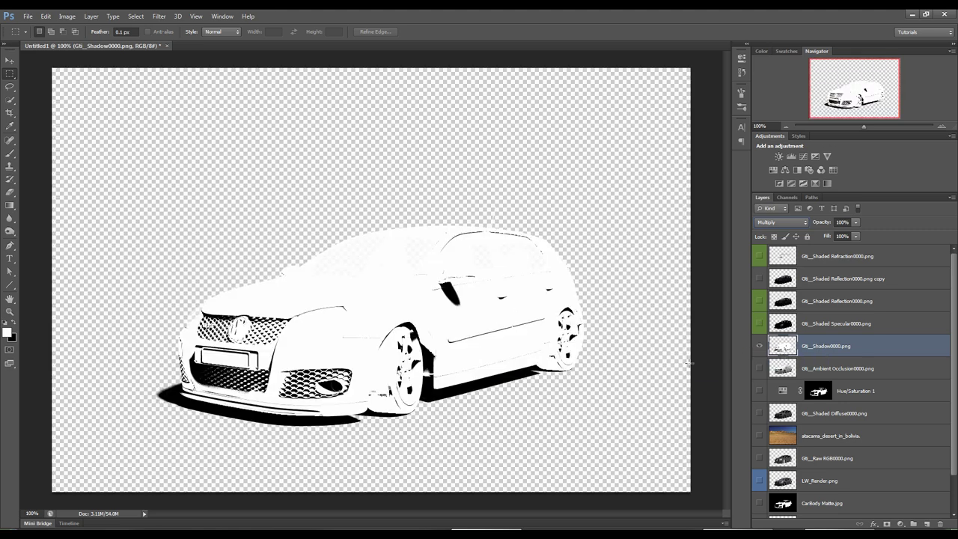
{"action": "left_click", "coordinate": [759, 346], "text": "alt"}
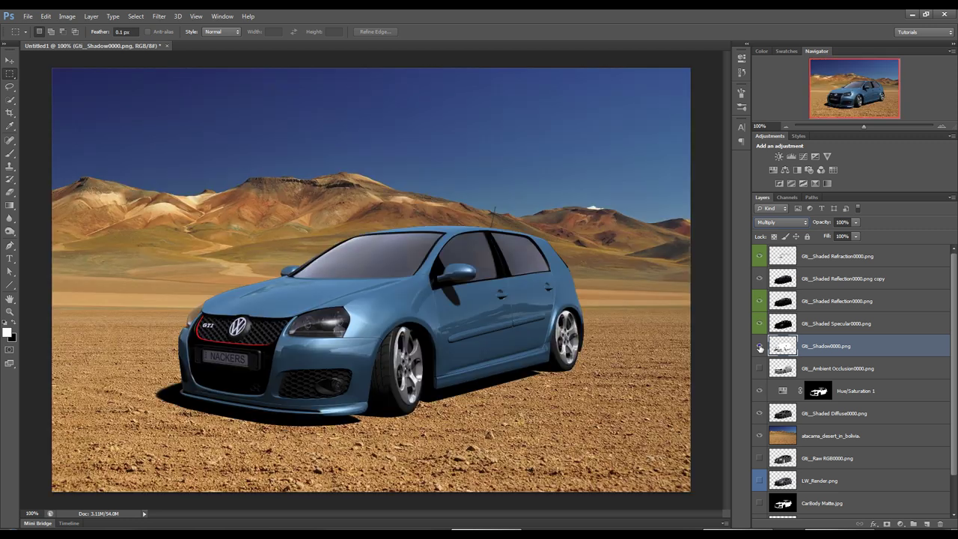
{"action": "left_click", "coordinate": [778, 223]}
{"action": "left_click", "coordinate": [777, 223]}
{"action": "left_click", "coordinate": [777, 224]}
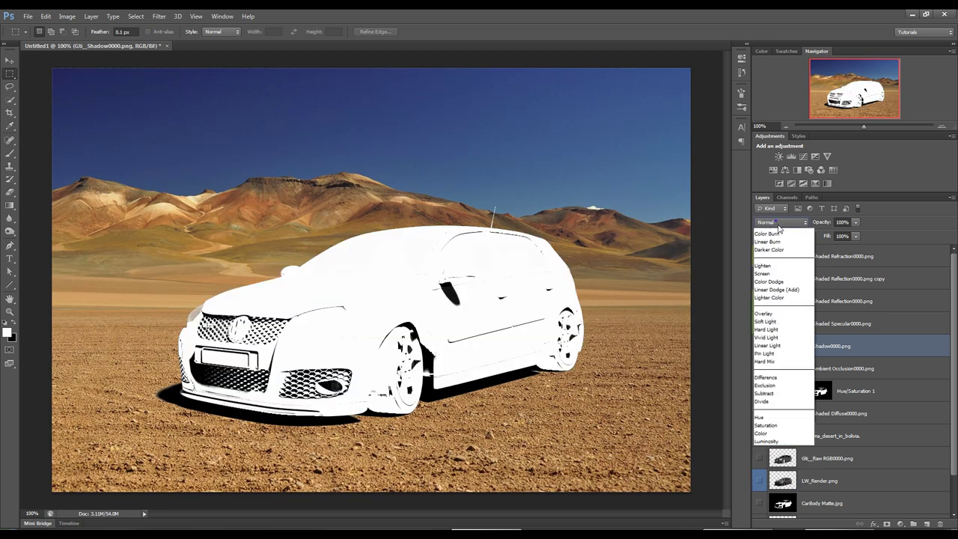
{"action": "left_click", "coordinate": [777, 267]}
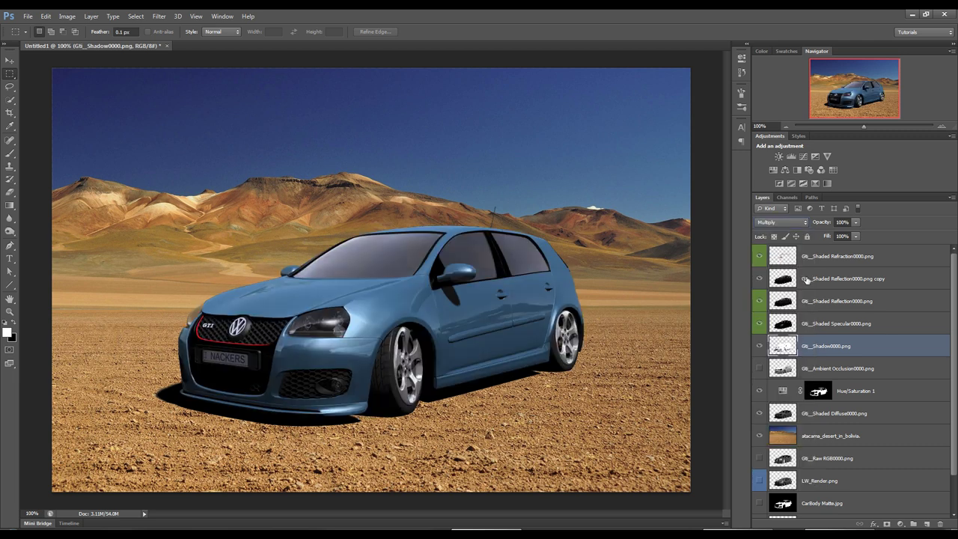
Lower the Shadow layer's opacity to preview its effect and restore it to 100%
{"action": "left_click_drag", "start_coordinate": [818, 225], "coordinate": [774, 233]}
{"action": "left_click", "coordinate": [842, 222]}
{"action": "type", "text": "100"}
{"action": "key", "text": "Return"}
Hide the Shadow layer and give the Shadow and Ambient Occlusion layers a red colour label
{"action": "left_click", "coordinate": [783, 371]}
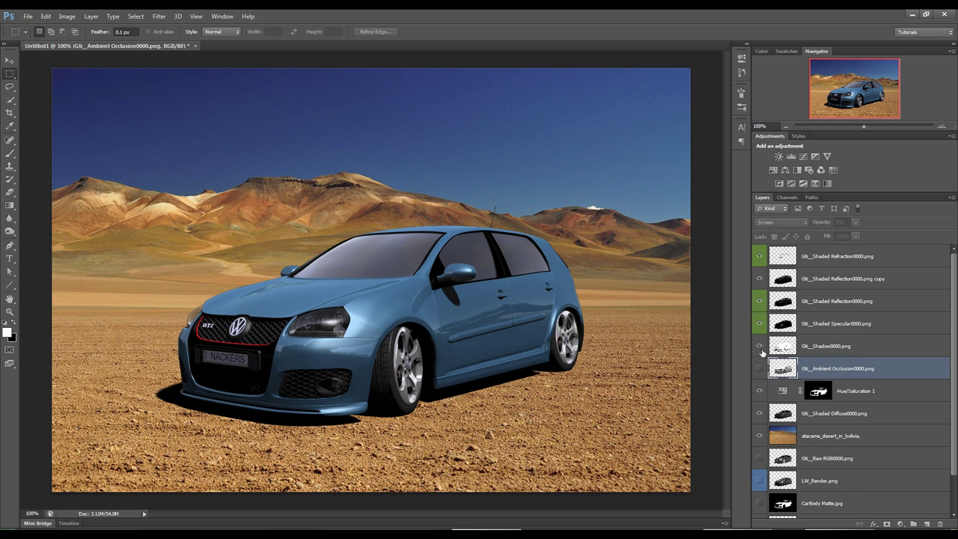
{"action": "left_click", "coordinate": [759, 346]}
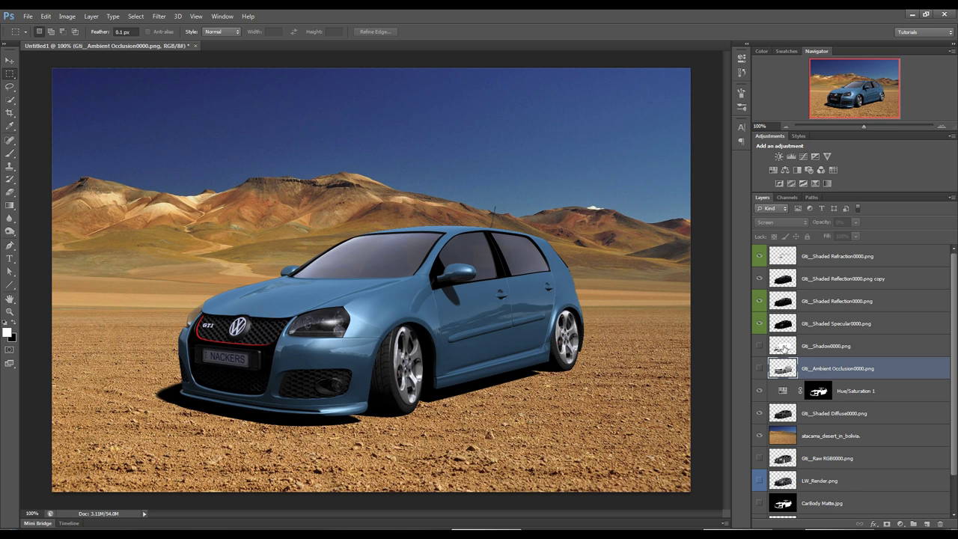
{"action": "left_click", "coordinate": [783, 346]}
{"action": "left_click", "coordinate": [771, 369], "text": "shift"}
{"action": "right_click", "coordinate": [763, 380]}
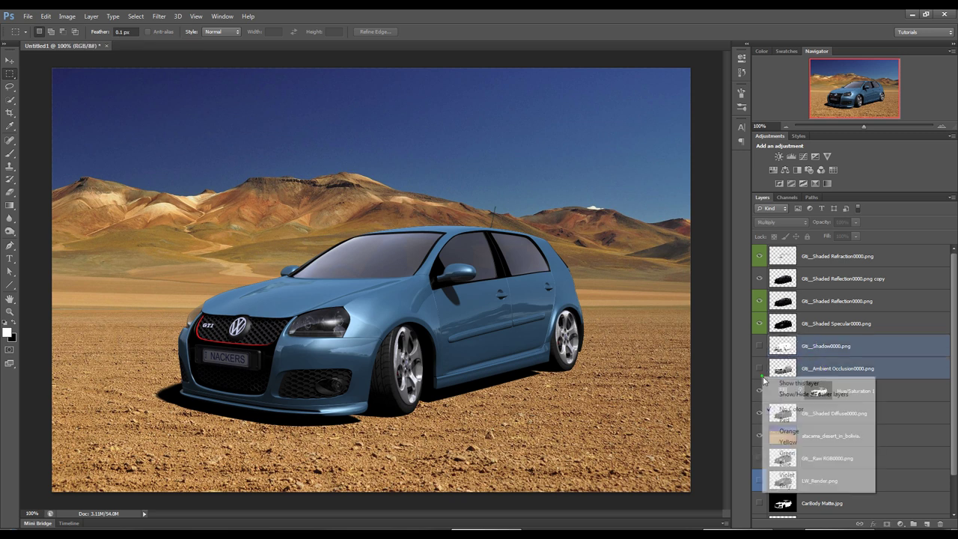
{"action": "left_click", "coordinate": [786, 420]}
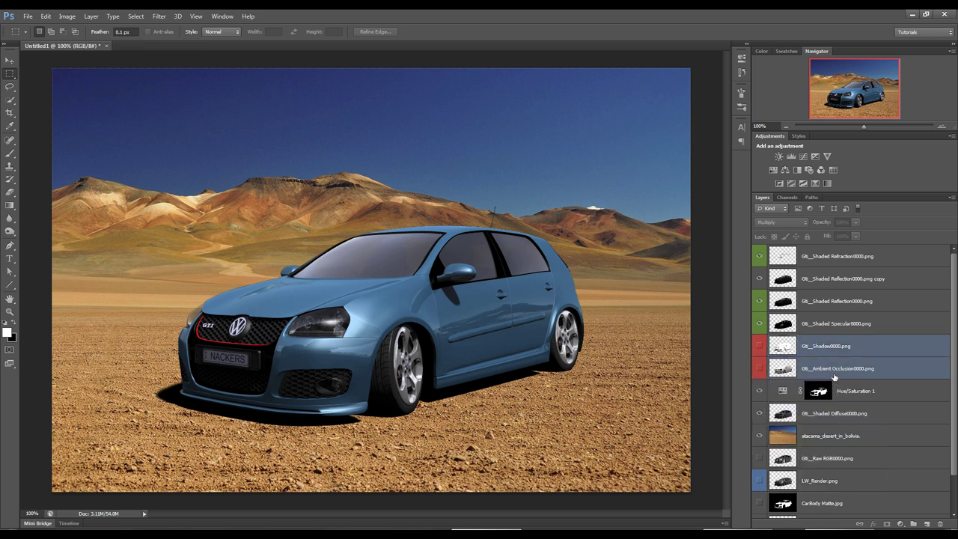
Give the Shaded Reflection copy layer a green colour label
{"action": "left_click", "coordinate": [826, 279]}
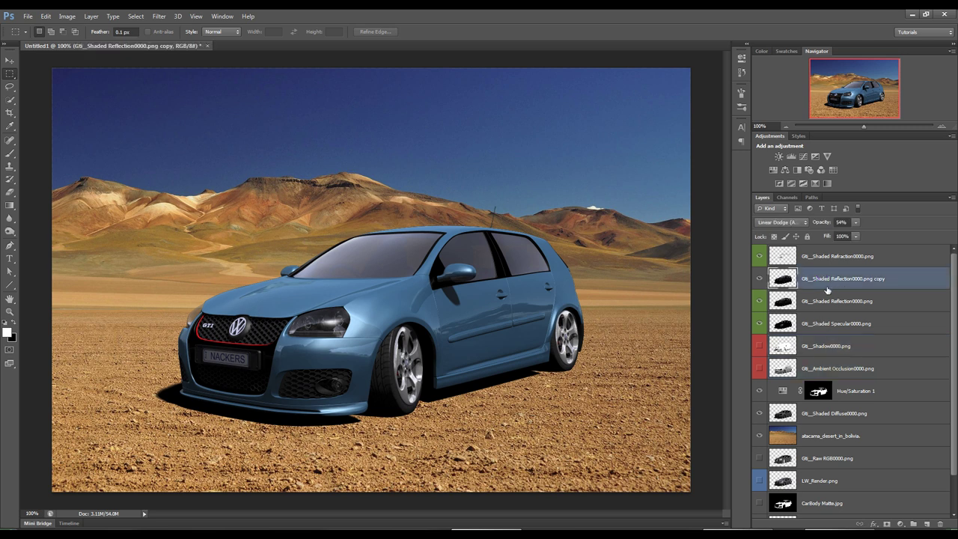
{"action": "right_click", "coordinate": [761, 283]}
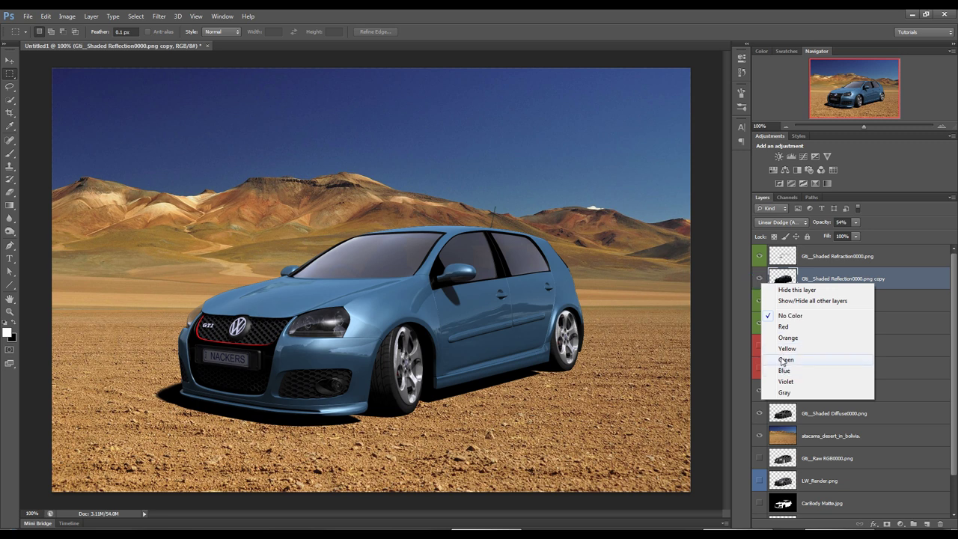
{"action": "left_click", "coordinate": [786, 361]}
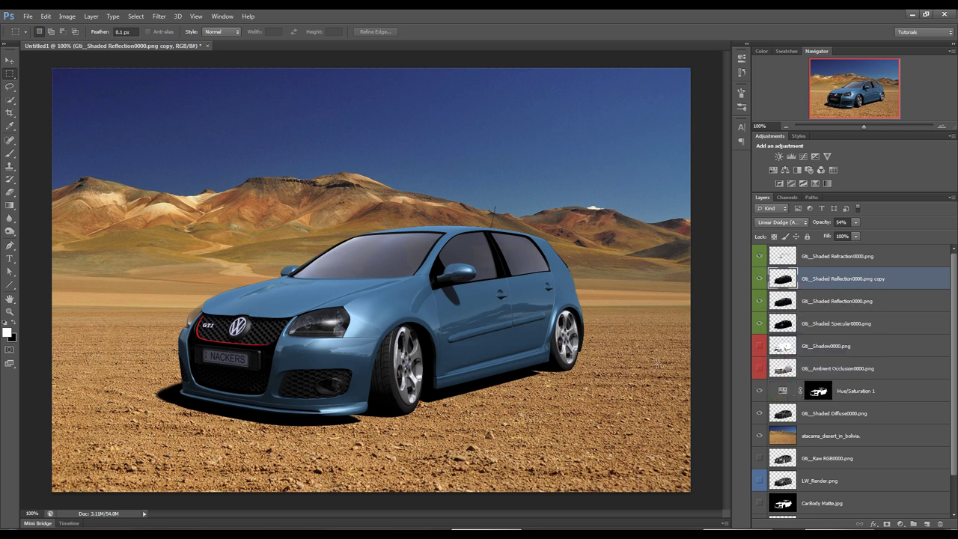
Select the Depth layer near the bottom of the layer stack and view it on its own
{"action": "scroll", "coordinate": [955, 352], "scroll_direction": "down", "scroll_amount": 2}
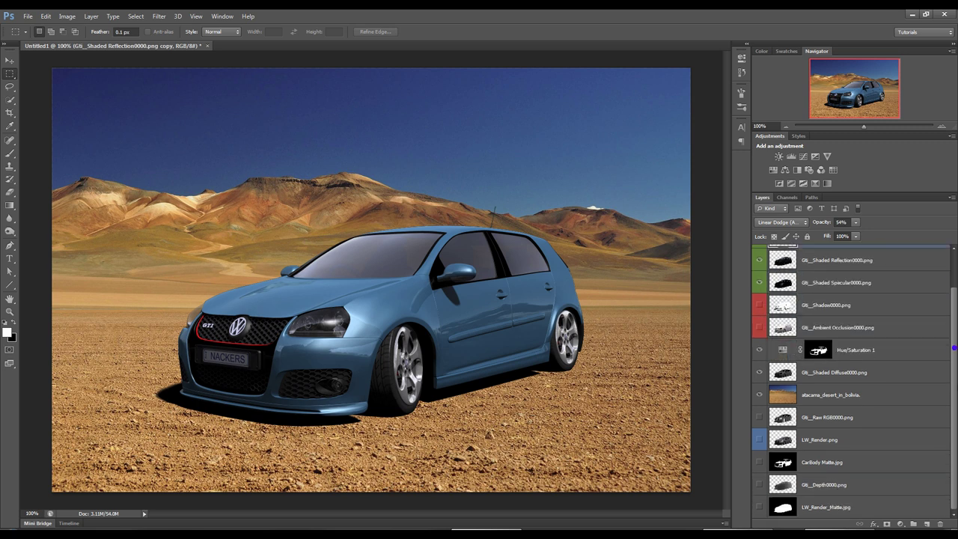
{"action": "left_click", "coordinate": [826, 420]}
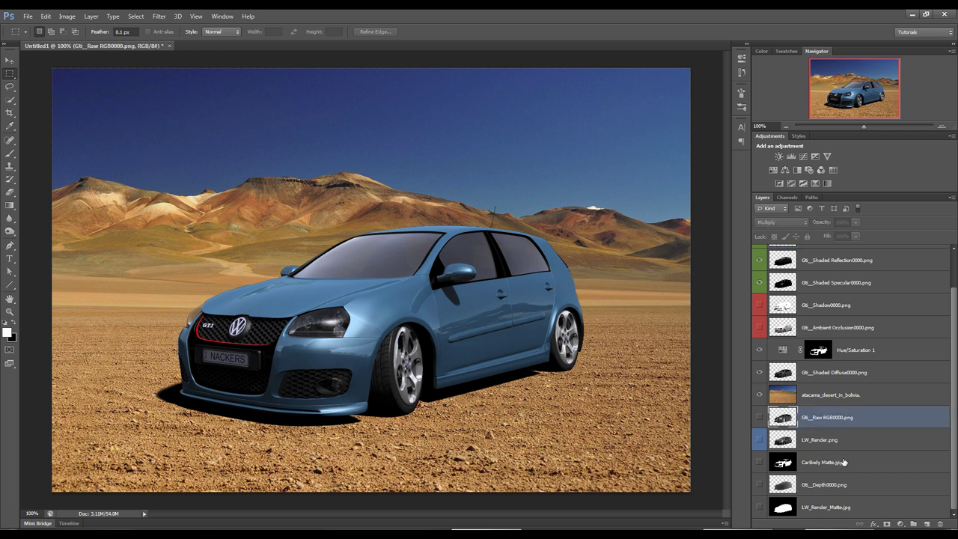
{"action": "left_click", "coordinate": [814, 461]}
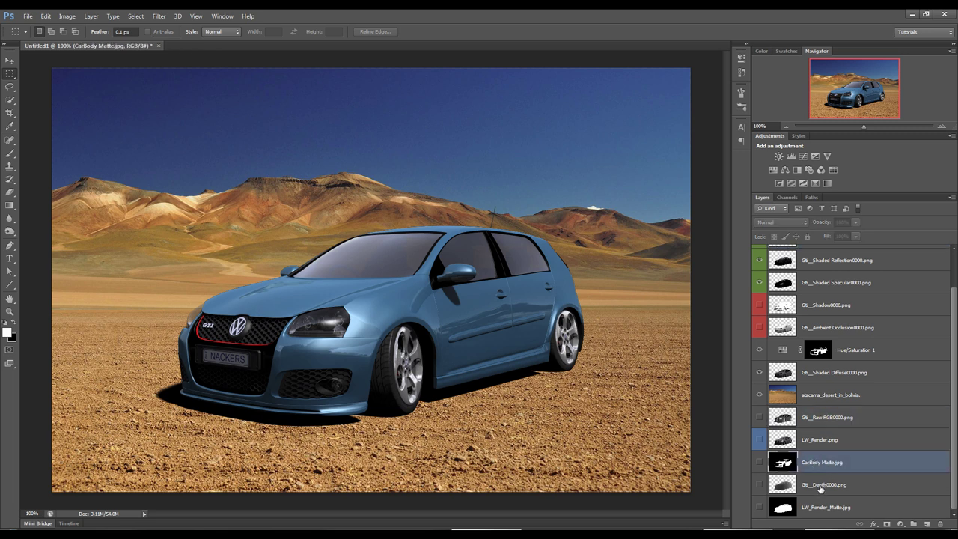
{"action": "left_click", "coordinate": [821, 485]}
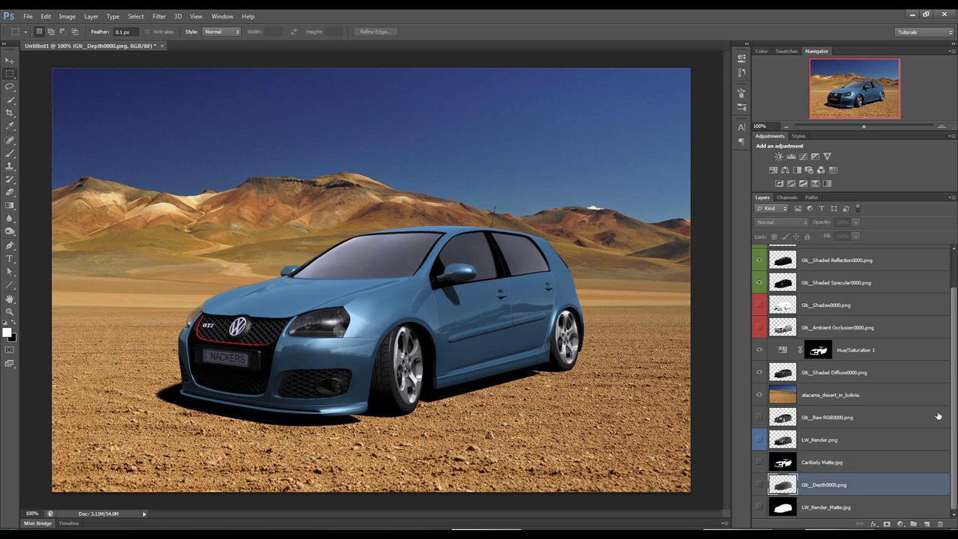
{"action": "left_click", "coordinate": [760, 486], "text": "alt"}
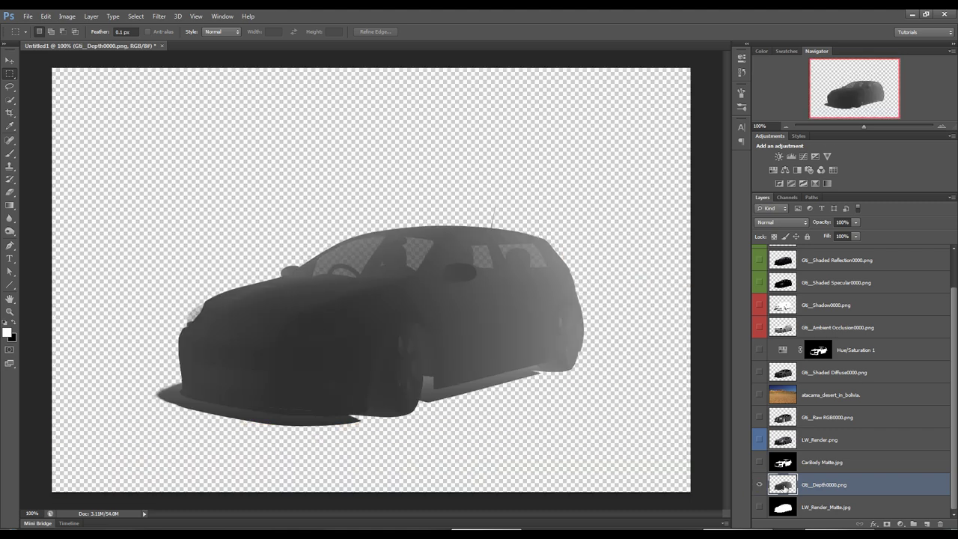
Copy the whole Depth layer image into a new alpha channel and clear the selection
{"action": "left_click", "coordinate": [784, 464], "text": "ctrl"}
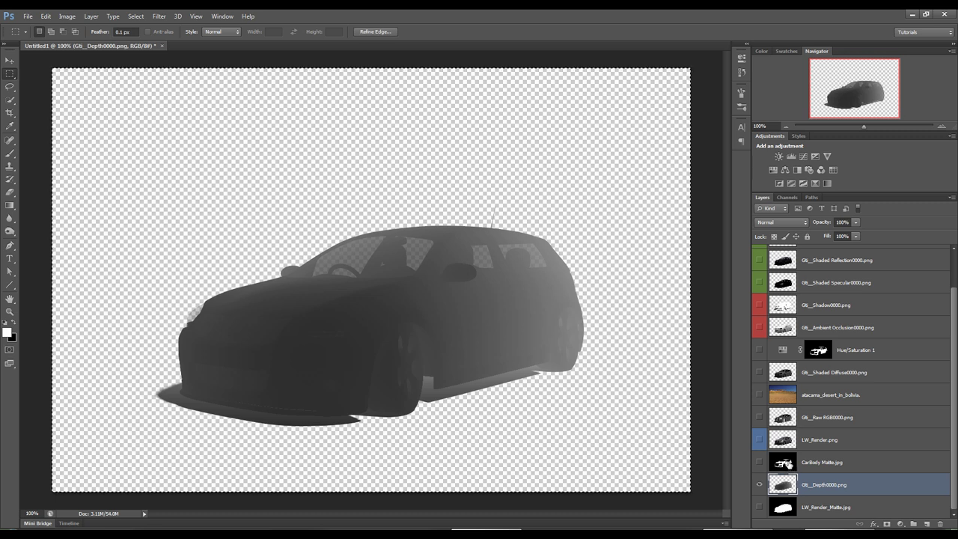
{"action": "left_click", "coordinate": [788, 197]}
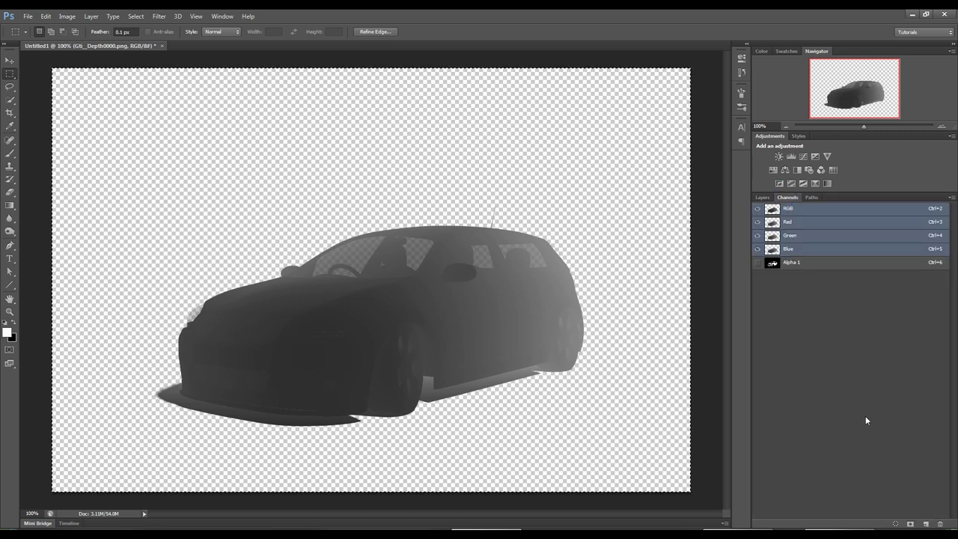
{"action": "left_click", "coordinate": [926, 524]}
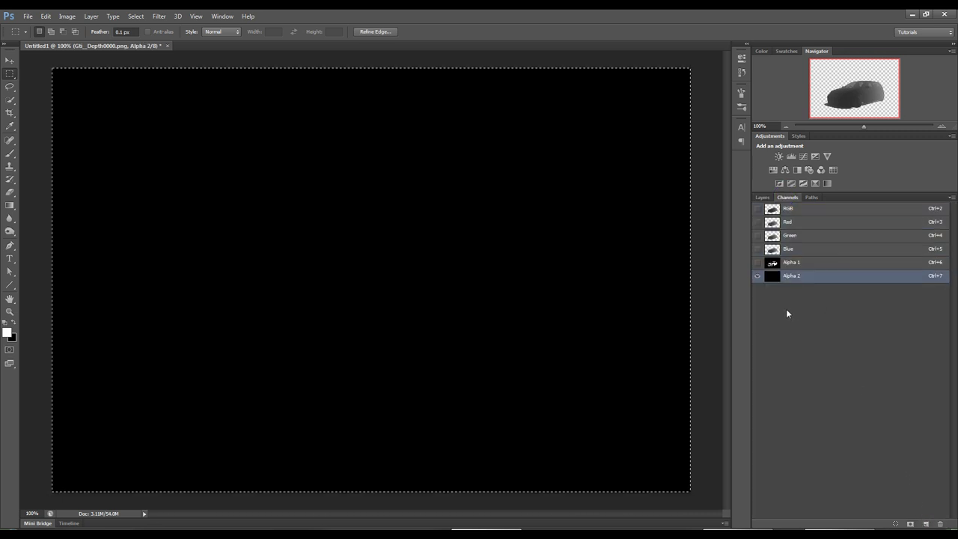
{"action": "key", "text": "ctrl+v"}
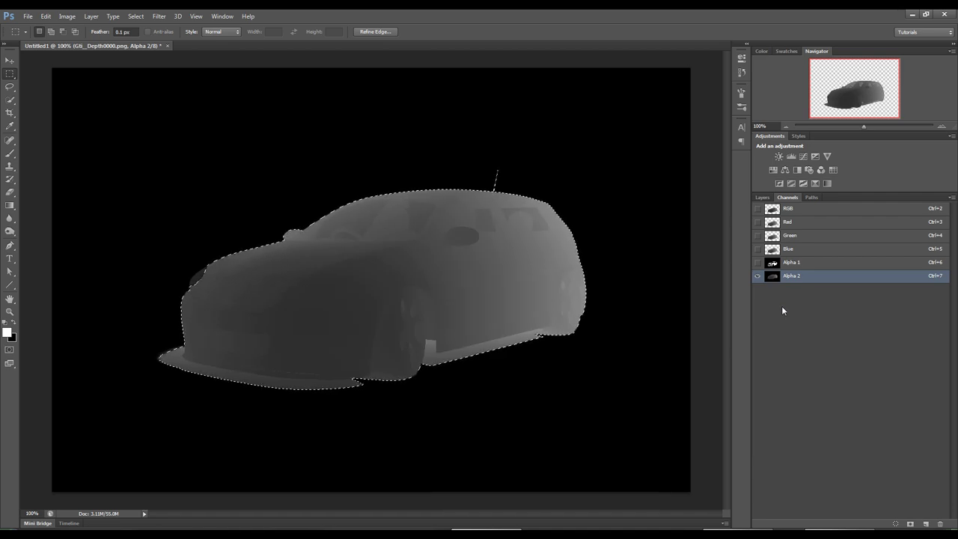
{"action": "key", "text": "ctrl+d"}
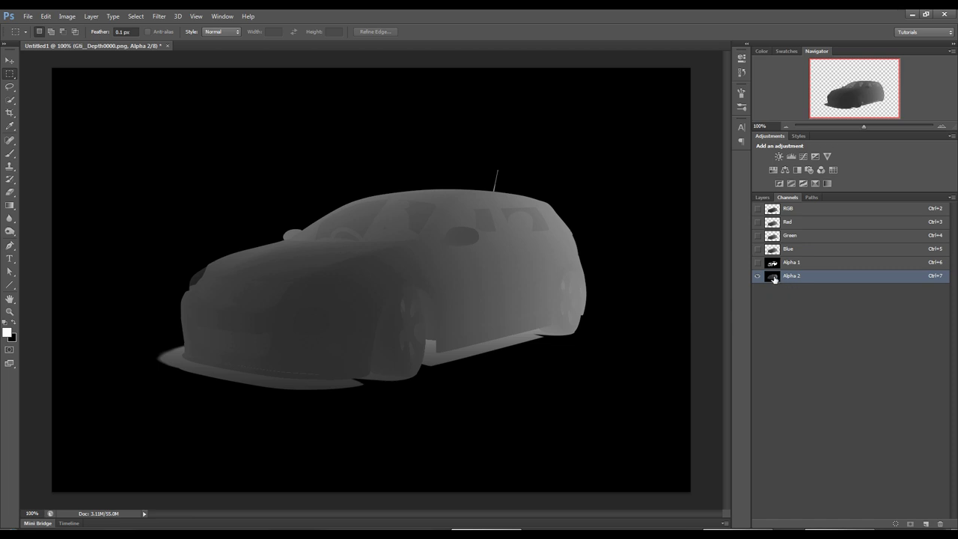
Hide the Depth layer and restore the visibility of the desert composite's layers
{"action": "left_click", "coordinate": [769, 198]}
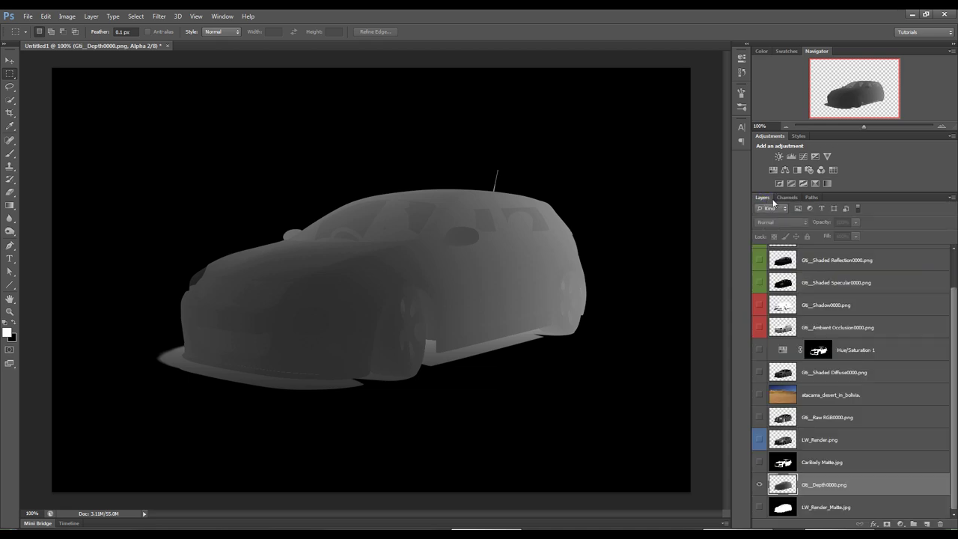
{"action": "left_click", "coordinate": [785, 198]}
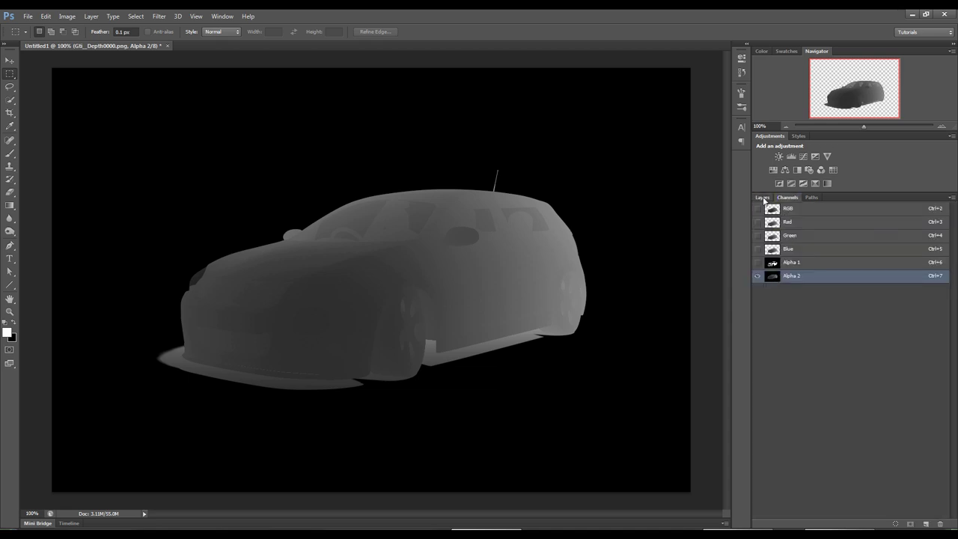
{"action": "left_click", "coordinate": [763, 197]}
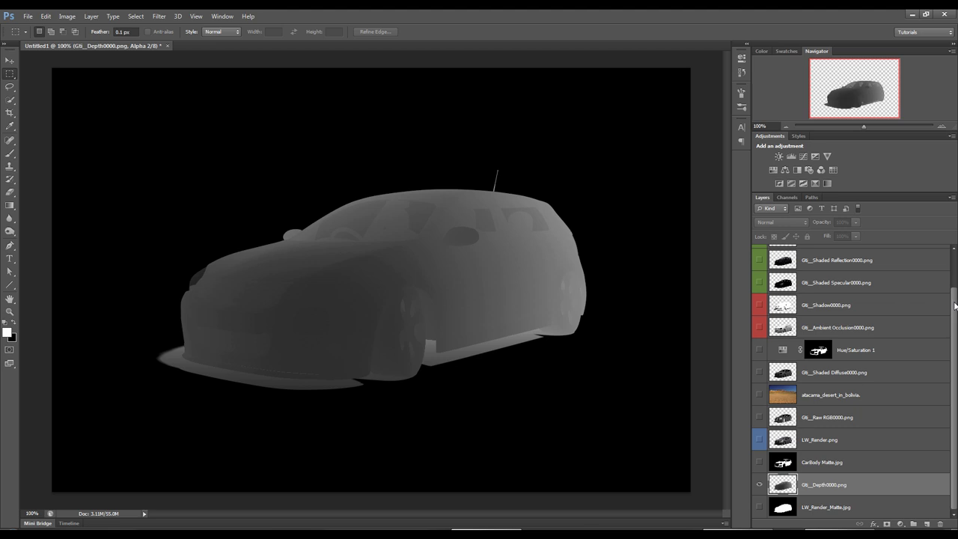
{"action": "left_click_drag", "start_coordinate": [954, 305], "coordinate": [946, 263]}
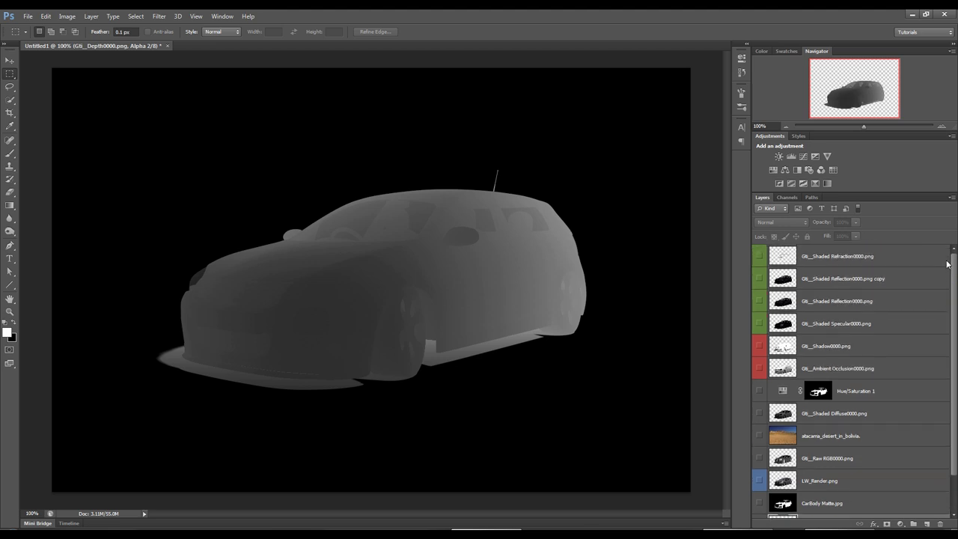
{"action": "scroll", "coordinate": [956, 339], "scroll_direction": "down", "scroll_amount": 2}
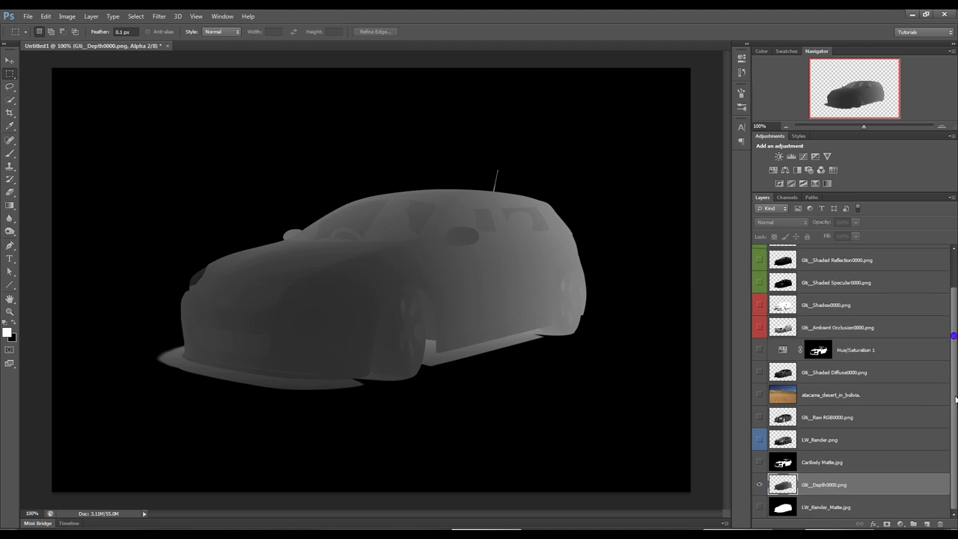
{"action": "left_click", "coordinate": [761, 486], "text": "alt"}
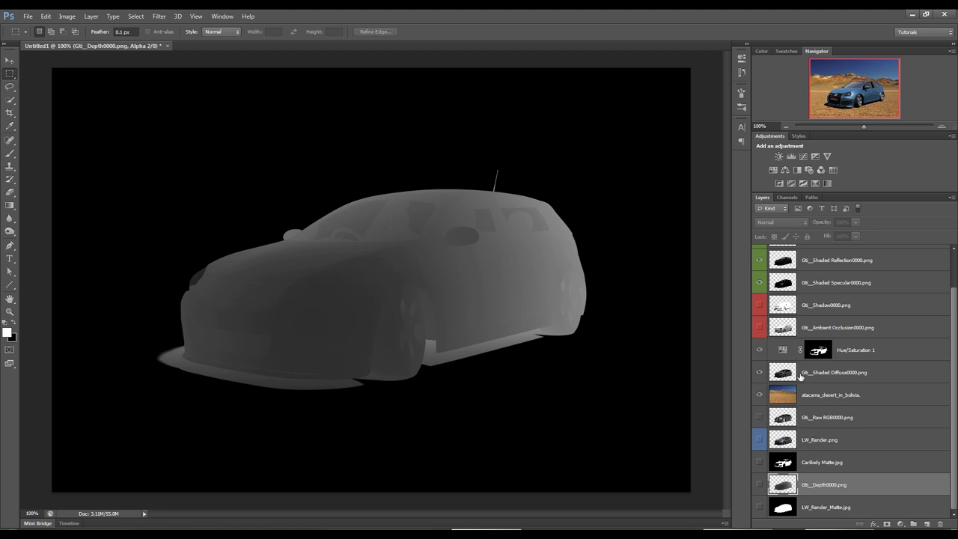
Show the RGB composite channel, hide Alpha 2 and return to the layer stack
{"action": "left_click", "coordinate": [786, 198]}
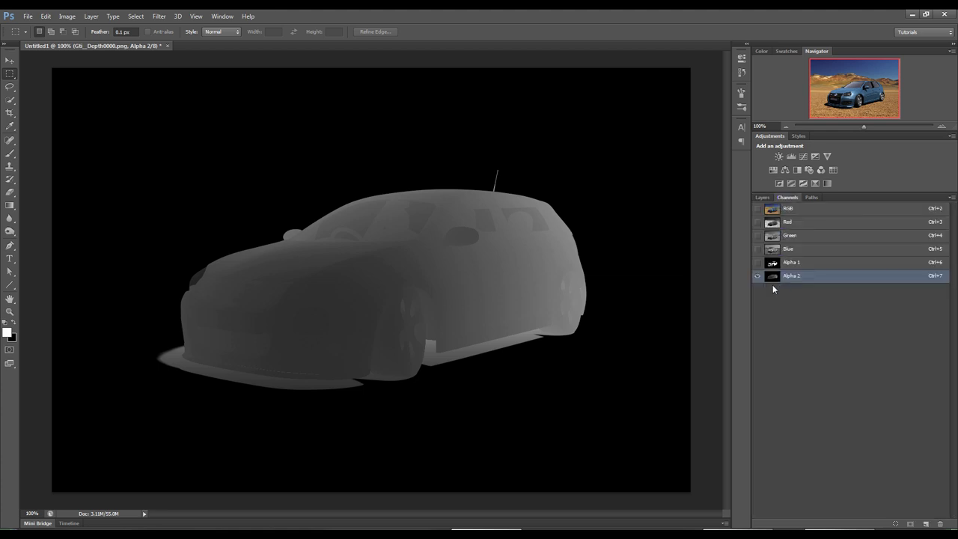
{"action": "left_click", "coordinate": [757, 209]}
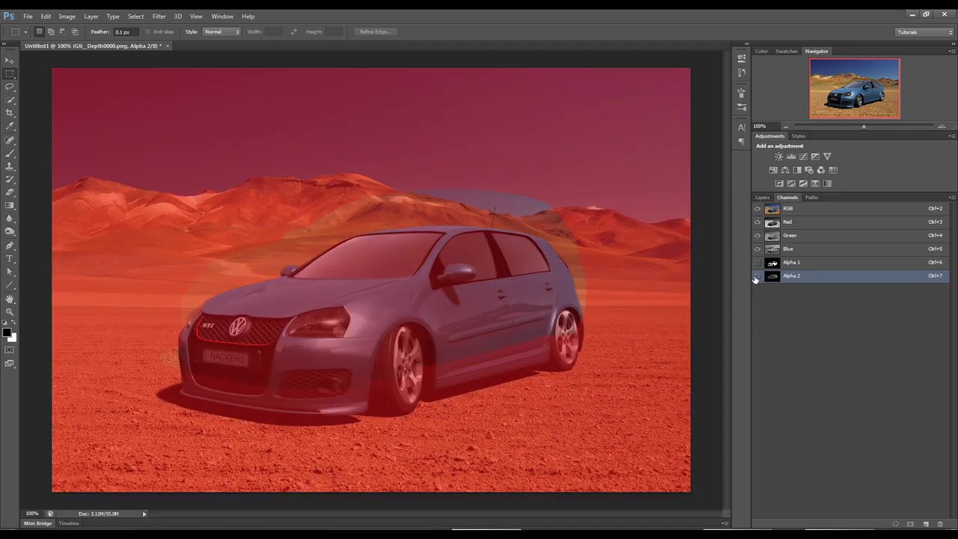
{"action": "left_click", "coordinate": [757, 276]}
{"action": "left_click", "coordinate": [762, 197]}
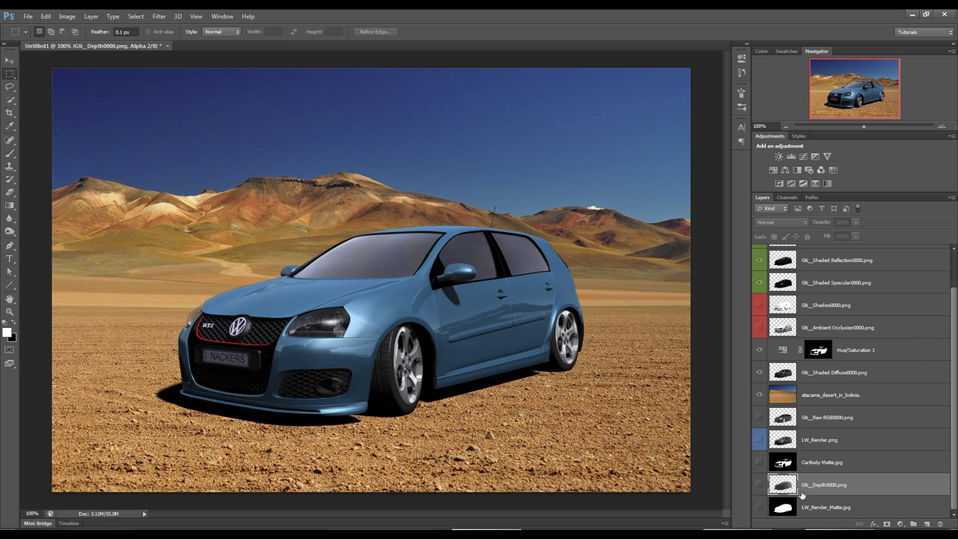
Stamp the visible layers into a new layer above Shaded Refraction and show only that merged layer
{"action": "left_click_drag", "start_coordinate": [955, 333], "coordinate": [956, 272]}
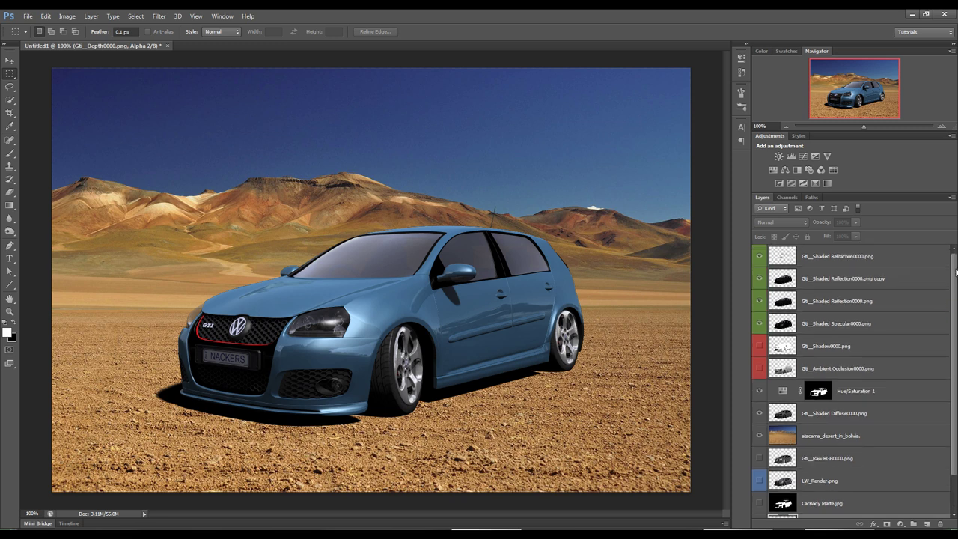
{"action": "left_click", "coordinate": [818, 257]}
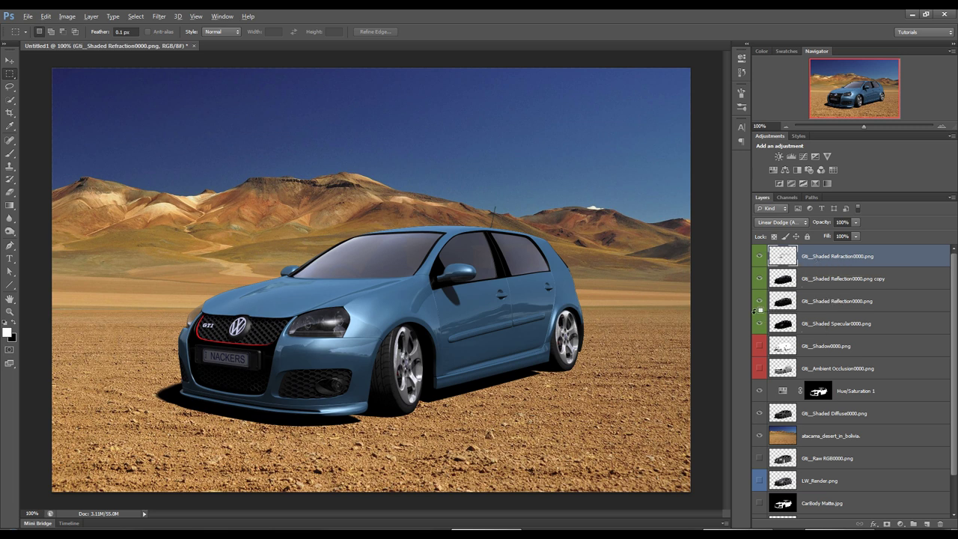
{"action": "key", "text": "ctrl+shift+alt+e"}
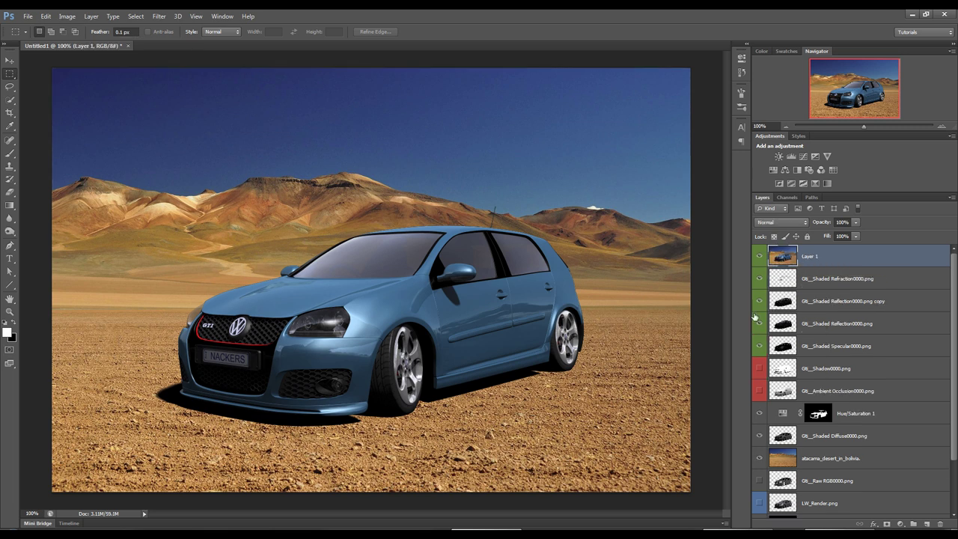
{"action": "left_click", "coordinate": [761, 257], "text": "alt"}
Try a Lens Blur on the merged layer with Alpha 2 as the depth map source, testing a radius of 11
{"action": "left_click", "coordinate": [159, 17]}
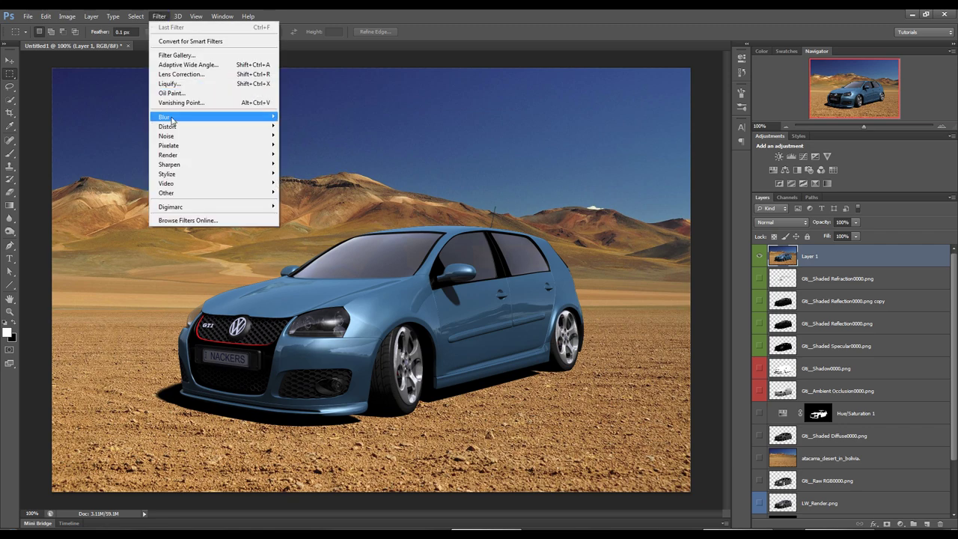
{"action": "mouse_move", "coordinate": [253, 119]}
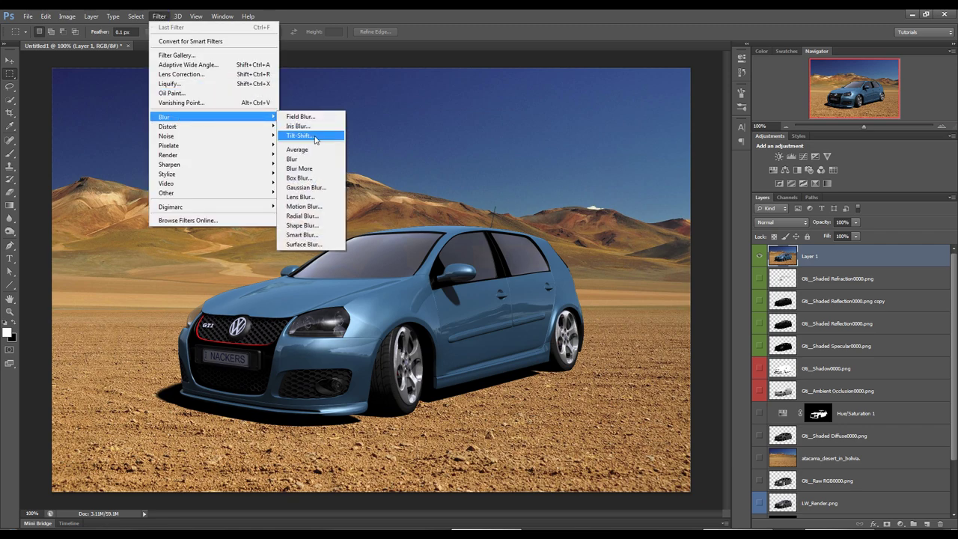
{"action": "left_click", "coordinate": [301, 197]}
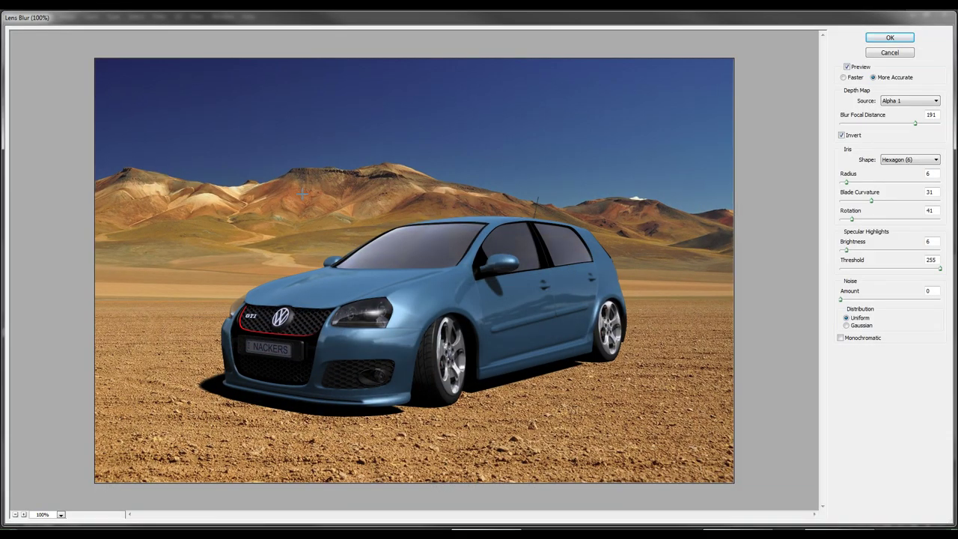
{"action": "left_click", "coordinate": [893, 103]}
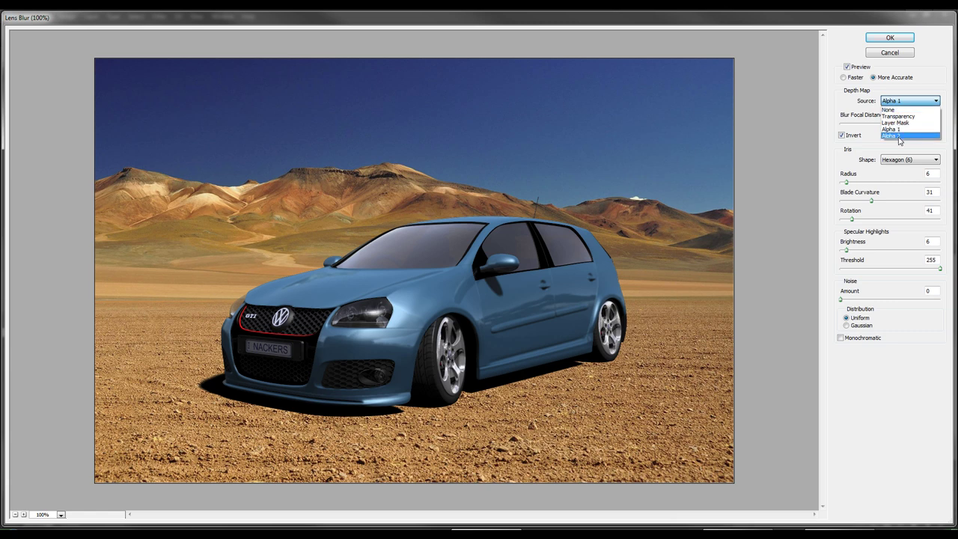
{"action": "left_click", "coordinate": [896, 136]}
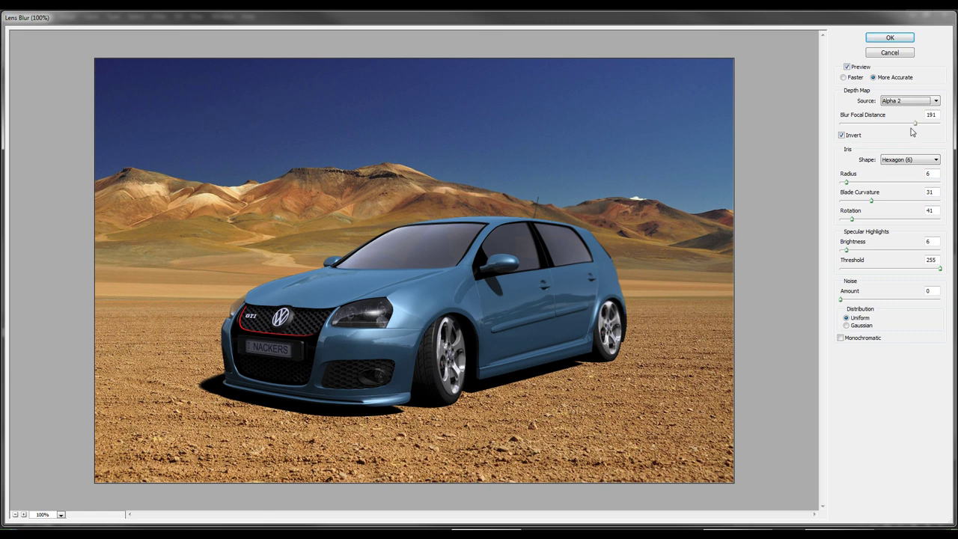
{"action": "mouse_move", "coordinate": [846, 182]}
{"action": "left_mouse_down"}
{"action": "mouse_move", "coordinate": [862, 187]}
{"action": "mouse_move", "coordinate": [851, 183]}
{"action": "left_mouse_up"}
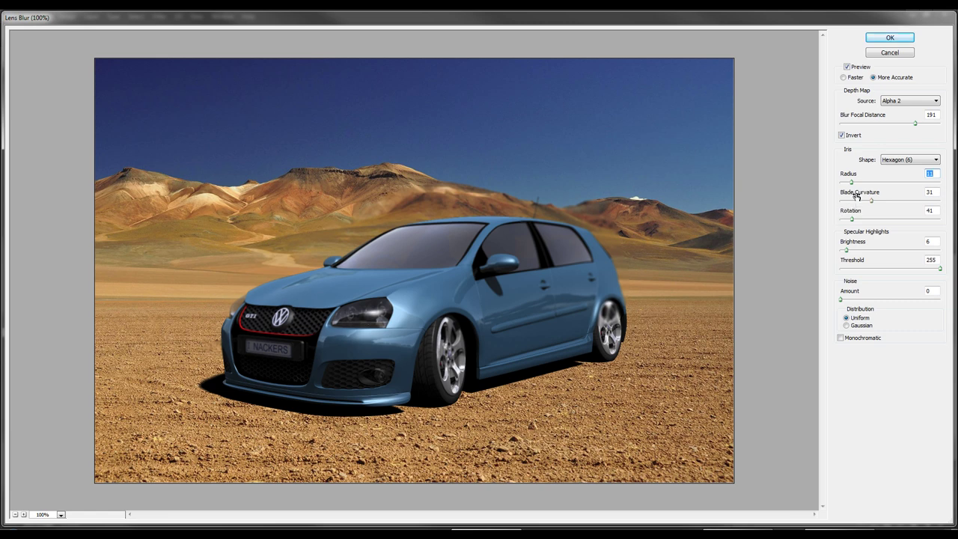
{"action": "left_click_drag", "start_coordinate": [853, 185], "coordinate": [847, 185]}
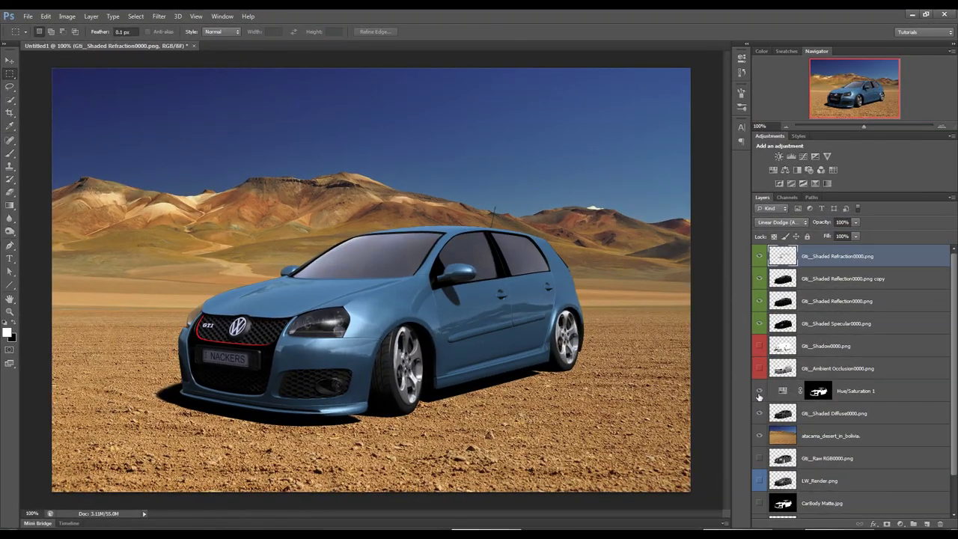
View the LW_Render_Matte.jpg layer on its own and restore the desert composite's layer visibility
{"action": "scroll", "coordinate": [955, 368], "scroll_direction": "down", "scroll_amount": 2}
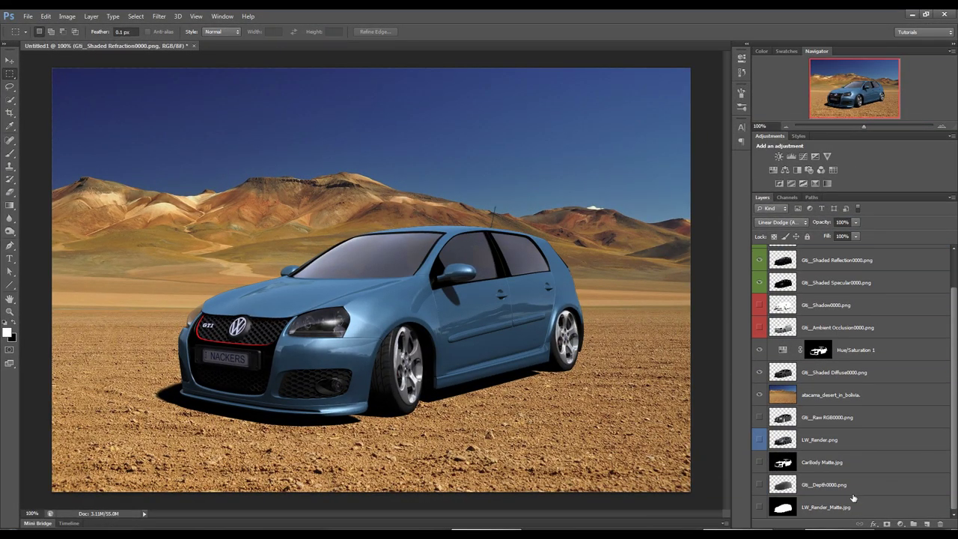
{"action": "left_click", "coordinate": [824, 508]}
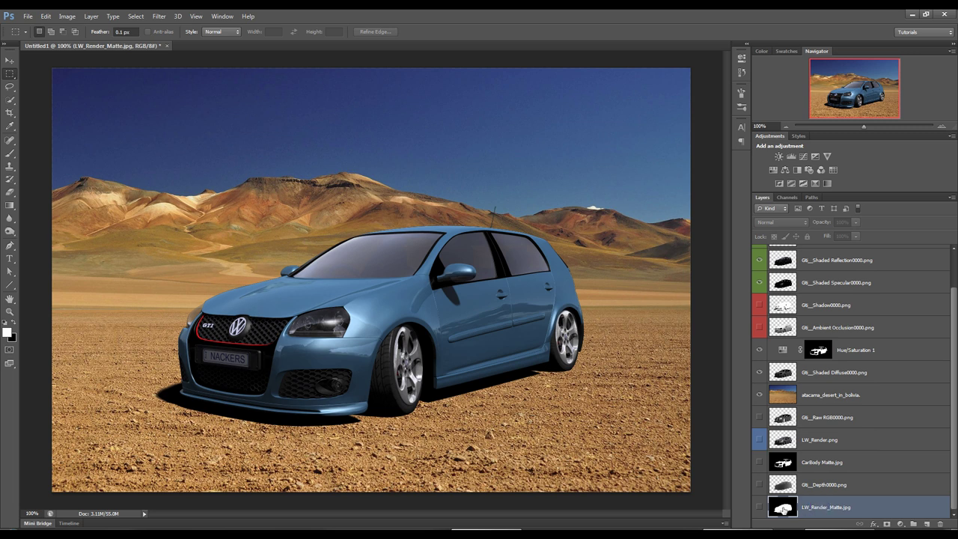
{"action": "left_click", "coordinate": [759, 508]}
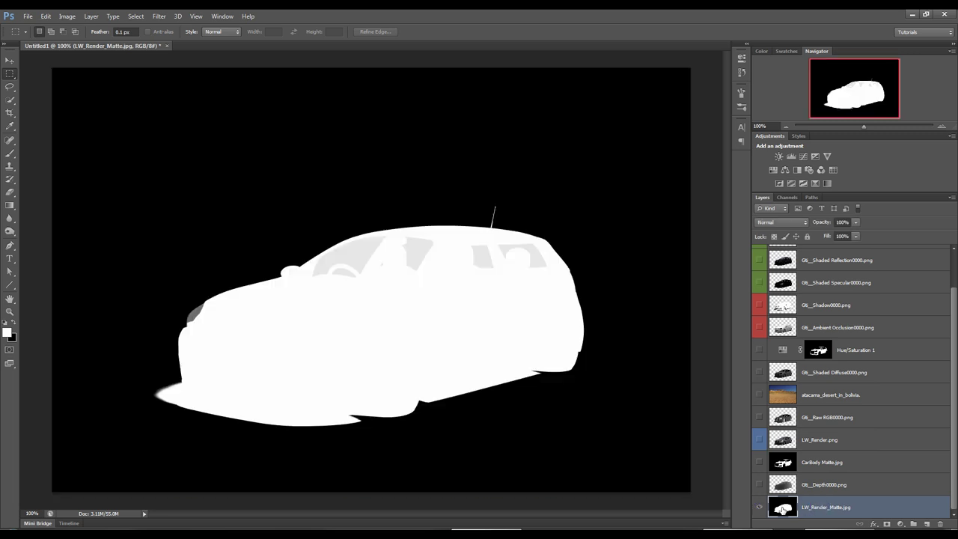
{"action": "left_click", "coordinate": [785, 198]}
{"action": "left_click", "coordinate": [763, 197]}
{"action": "left_click", "coordinate": [759, 507], "text": "alt"}
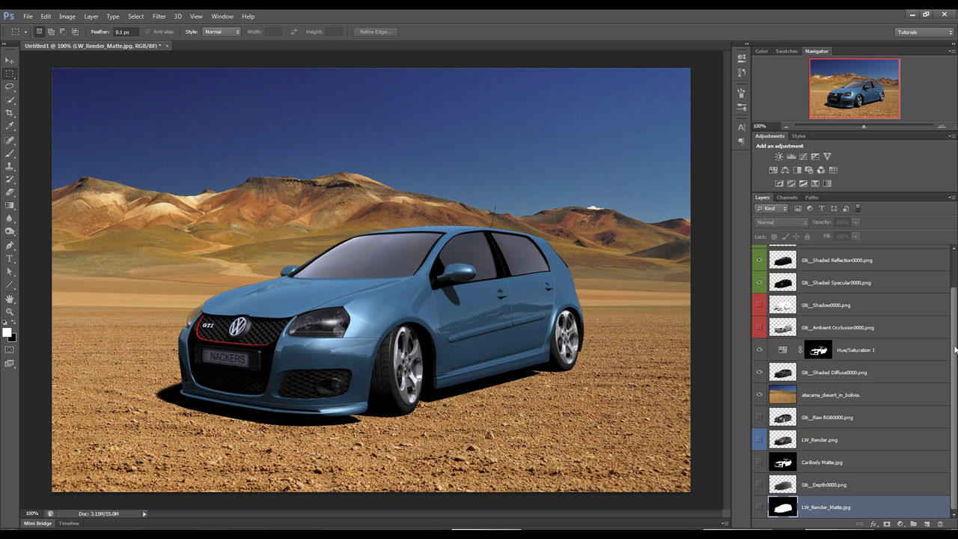
{"action": "scroll", "coordinate": [955, 350], "scroll_direction": "up", "scroll_amount": 2}
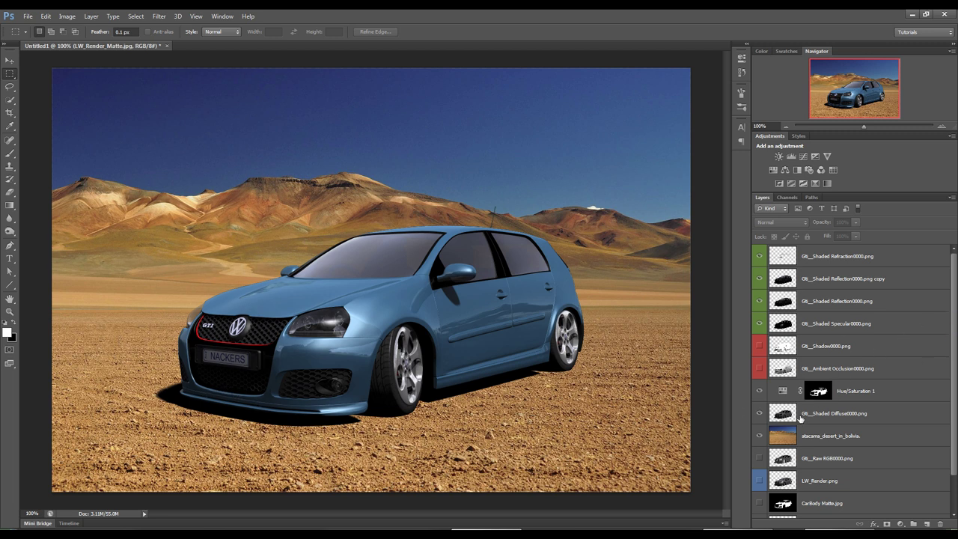
{"action": "scroll", "coordinate": [953, 364], "scroll_direction": "down", "scroll_amount": 2}
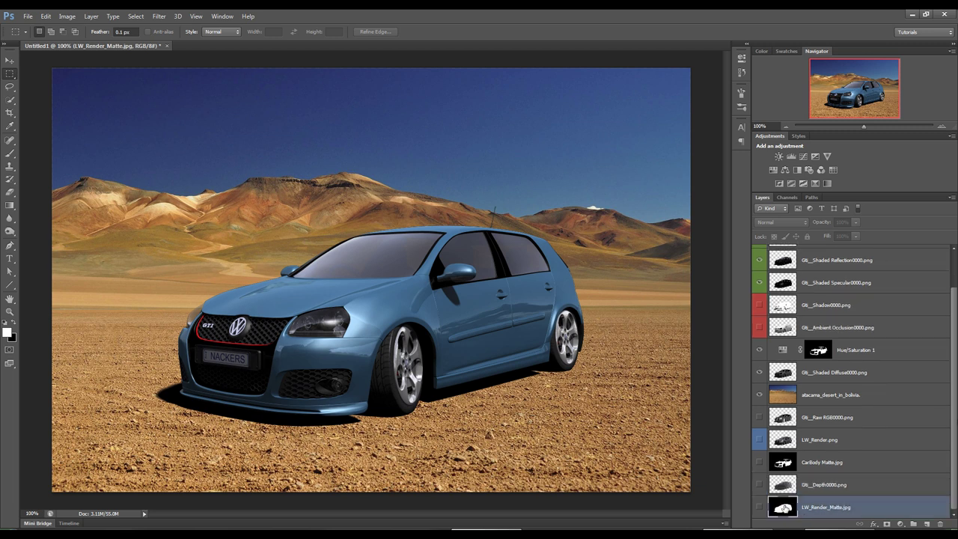
Show only the LW_Render_Matte.jpg layer and copy the whole matte into a new alpha channel
{"action": "left_click", "coordinate": [760, 507]}
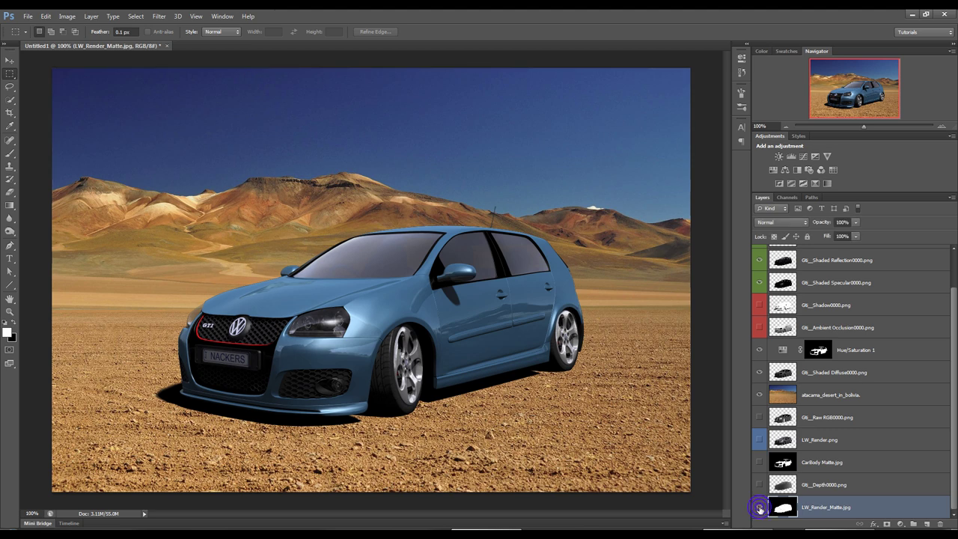
{"action": "left_click", "coordinate": [760, 507], "text": "alt"}
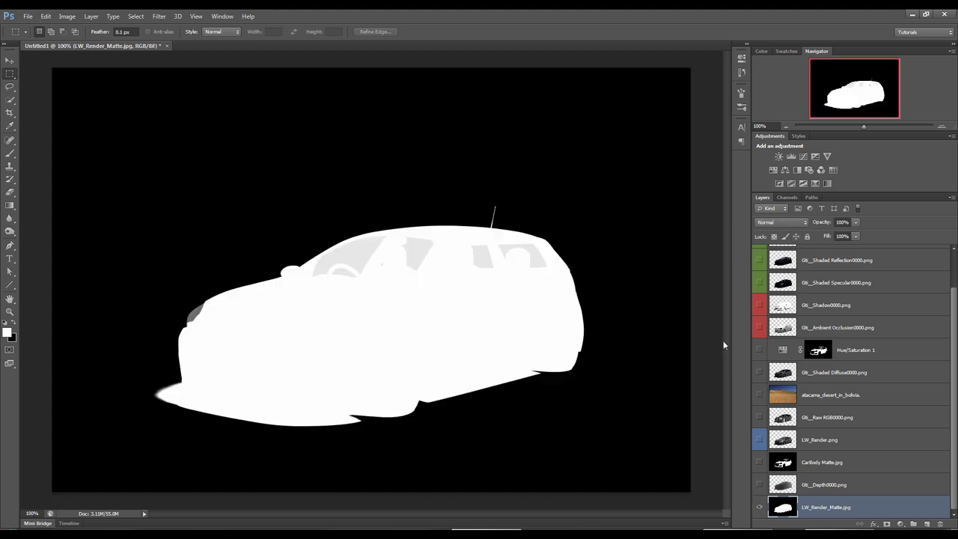
{"action": "key", "text": "ctrl+a"}
{"action": "left_click", "coordinate": [788, 197]}
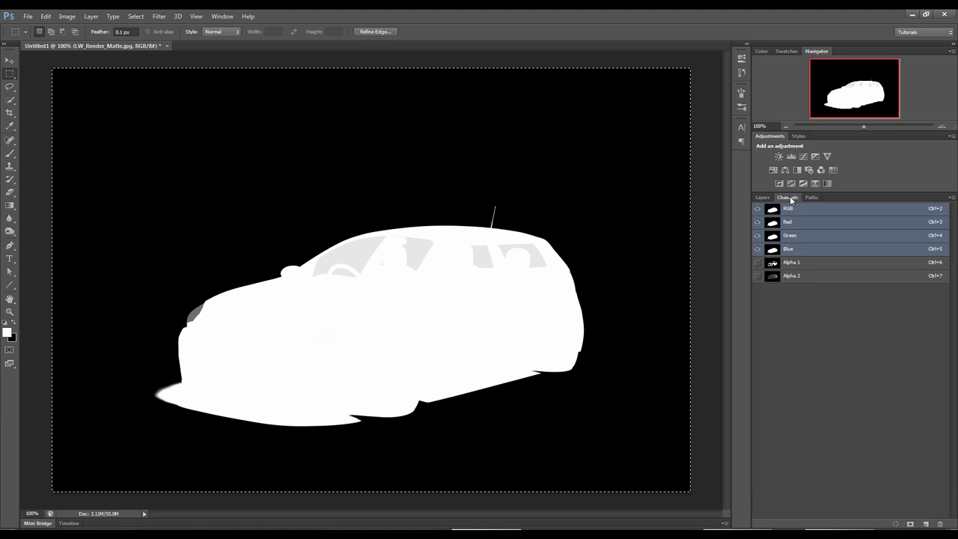
{"action": "left_click", "coordinate": [925, 523]}
{"action": "key", "text": "ctrl+v"}
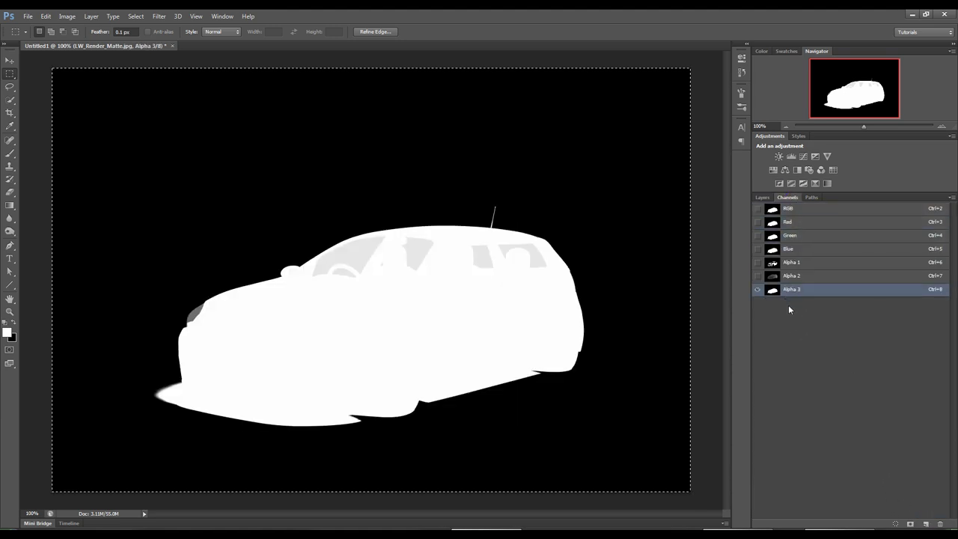
Rename the new alpha channel as Car
{"action": "double_click", "coordinate": [790, 289]}
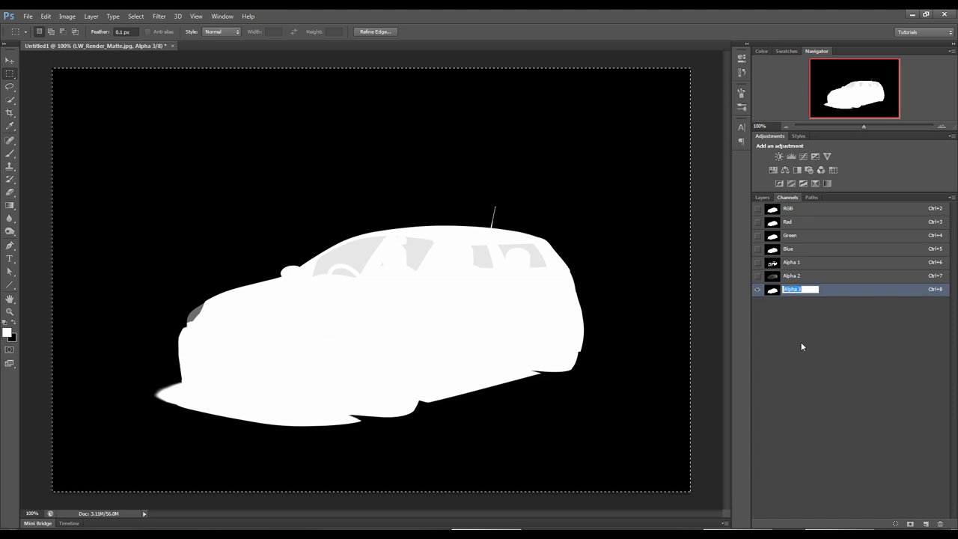
{"action": "type", "text": "cAR"}
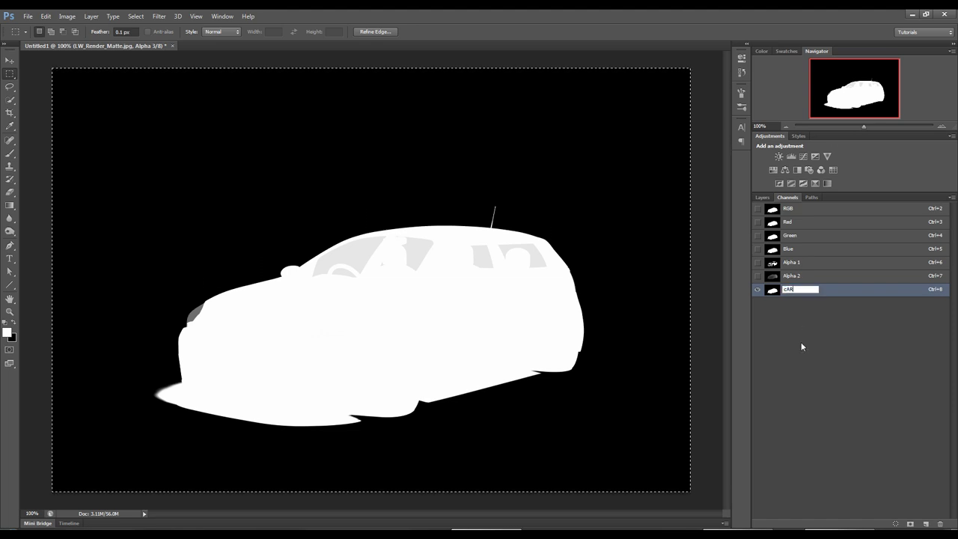
{"action": "key", "text": "BackSpace"}
{"action": "type", "text": "Car"}
{"action": "key", "text": "Return"}
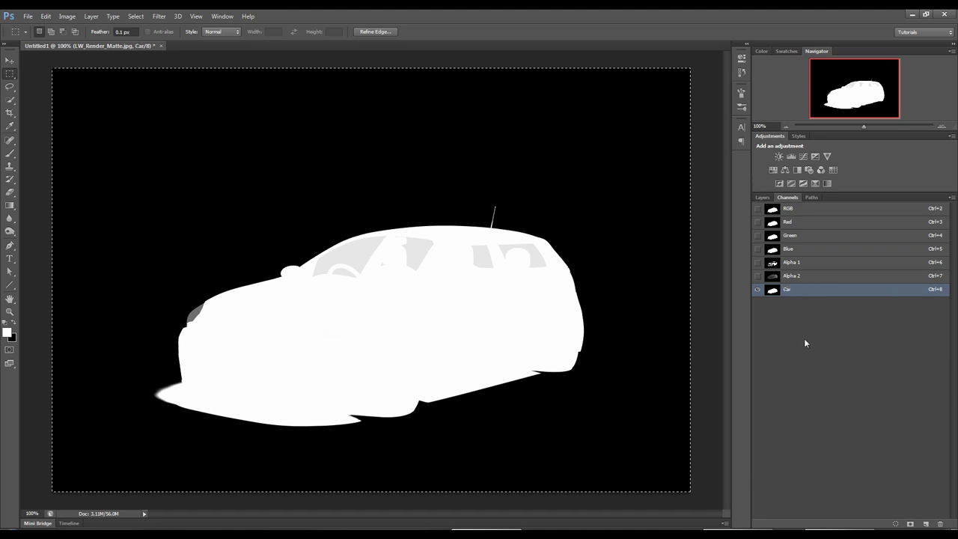
Load the Car channel as a selection, hide that channel with RGB shown, and restore the composite's layer visibility
{"action": "left_click", "coordinate": [772, 291], "text": "ctrl"}
{"action": "left_click", "coordinate": [758, 208]}
{"action": "left_click", "coordinate": [759, 289]}
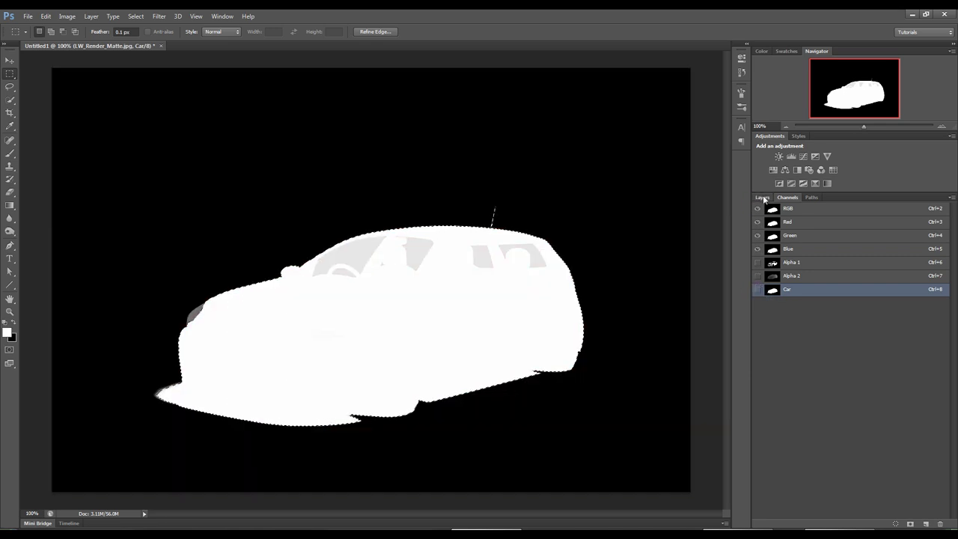
{"action": "left_click", "coordinate": [763, 197]}
{"action": "left_click", "coordinate": [760, 507], "text": "alt"}
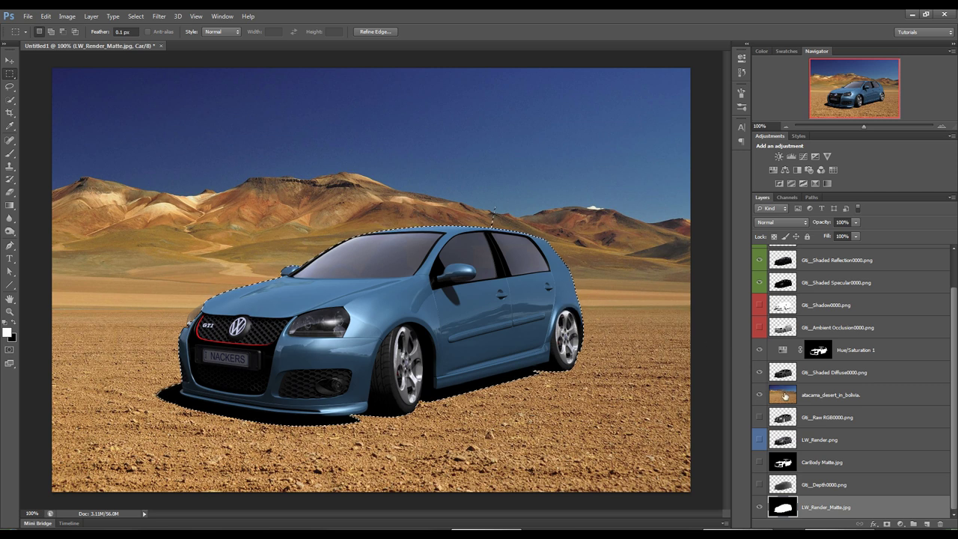
Copy the selected car-shaped area of the desert layer to a new layer at the top of the stack and view it alone
{"action": "left_click", "coordinate": [784, 395]}
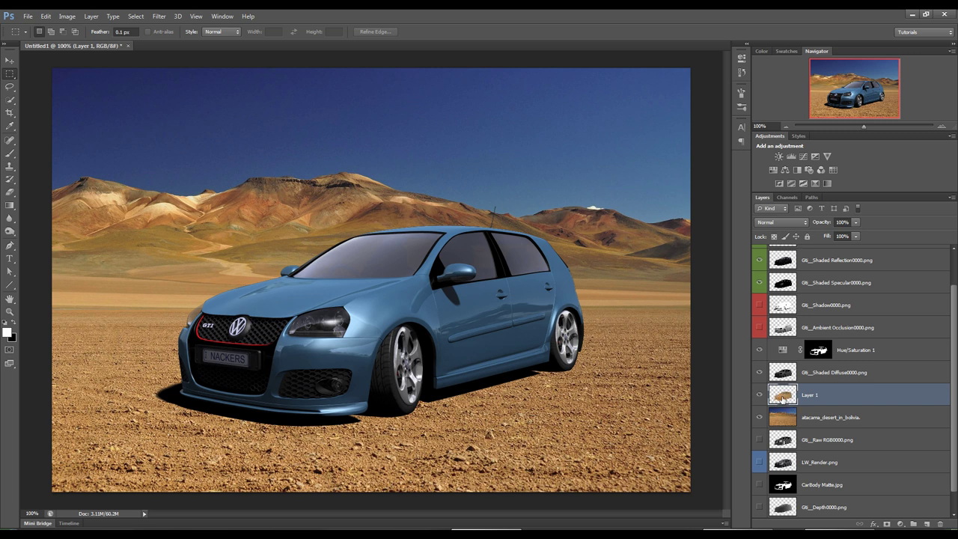
{"action": "left_click_drag", "start_coordinate": [782, 399], "coordinate": [800, 249]}
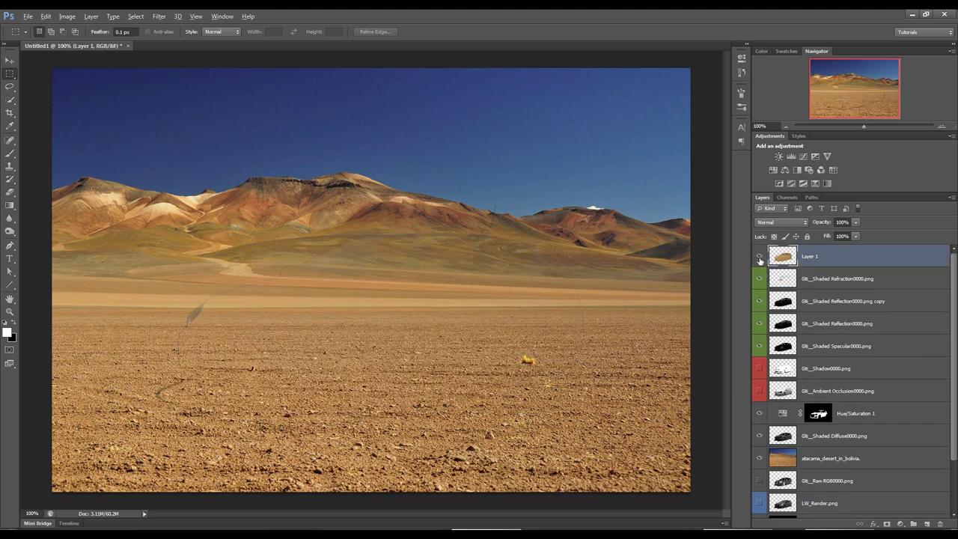
{"action": "left_click", "coordinate": [759, 257], "text": "alt"}
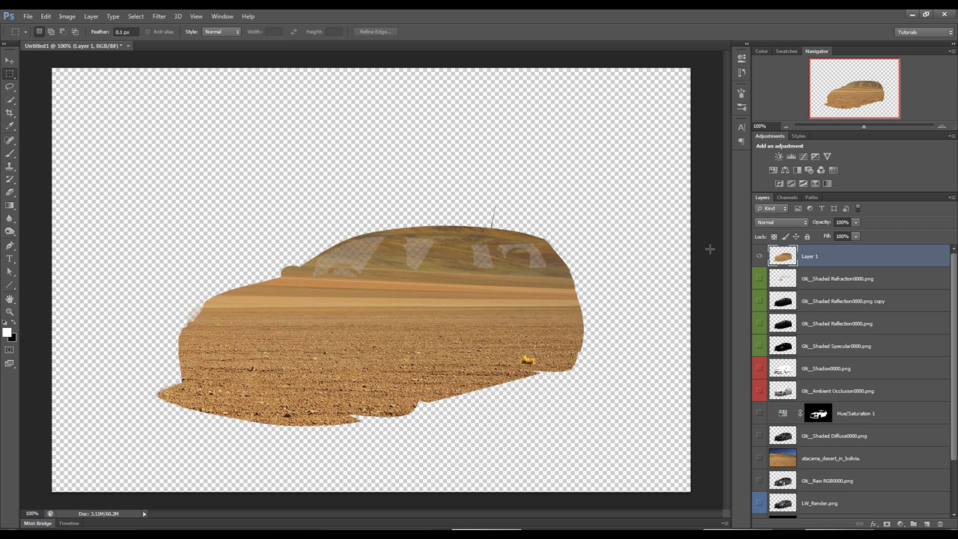
Load Layer 1's pixels as a selection and contract it by 10 pixels
{"action": "left_click", "coordinate": [782, 258], "text": "ctrl"}
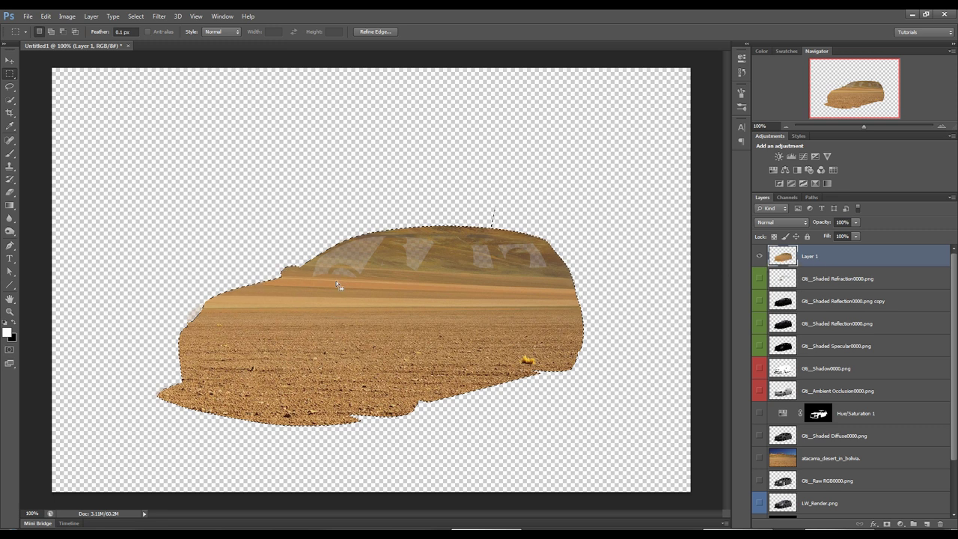
{"action": "left_click", "coordinate": [135, 17]}
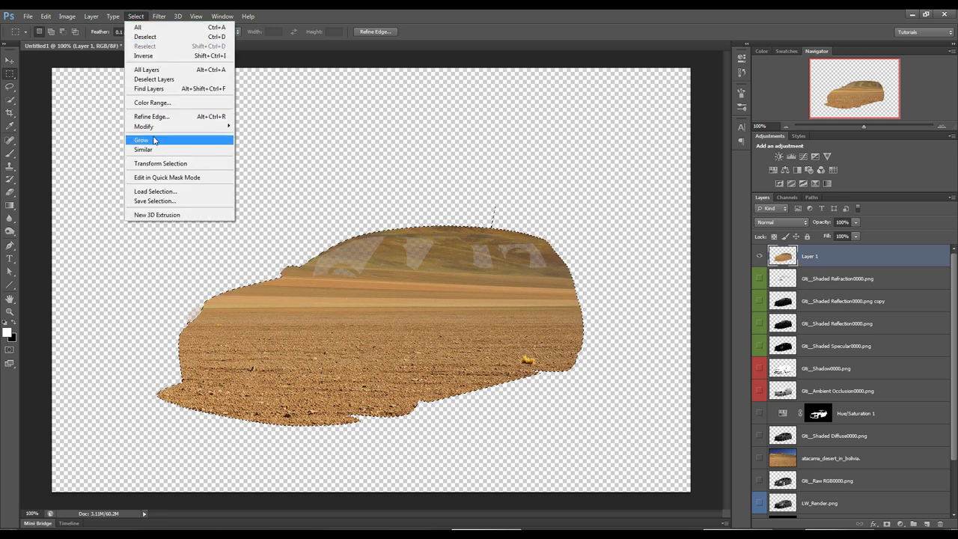
{"action": "mouse_move", "coordinate": [179, 127]}
{"action": "left_click", "coordinate": [252, 155]}
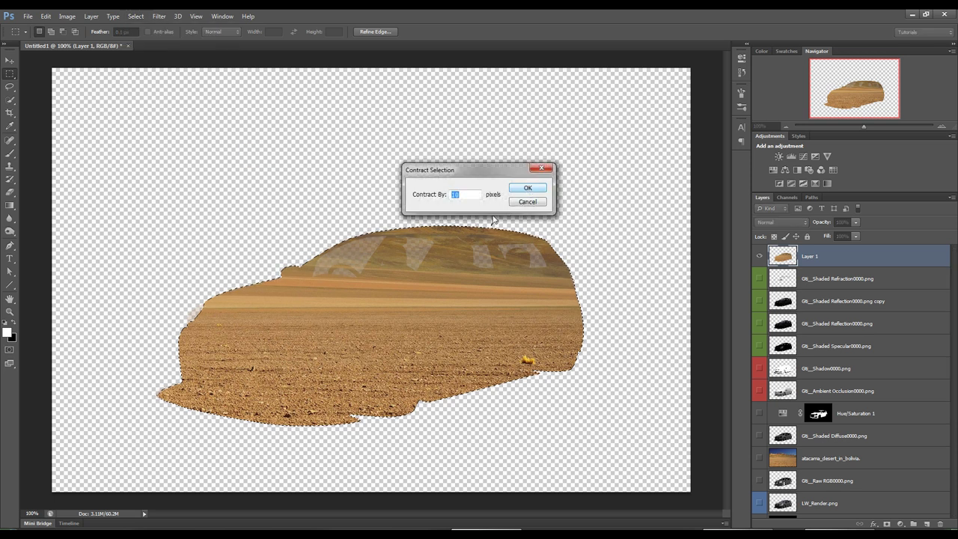
{"action": "left_click", "coordinate": [528, 188]}
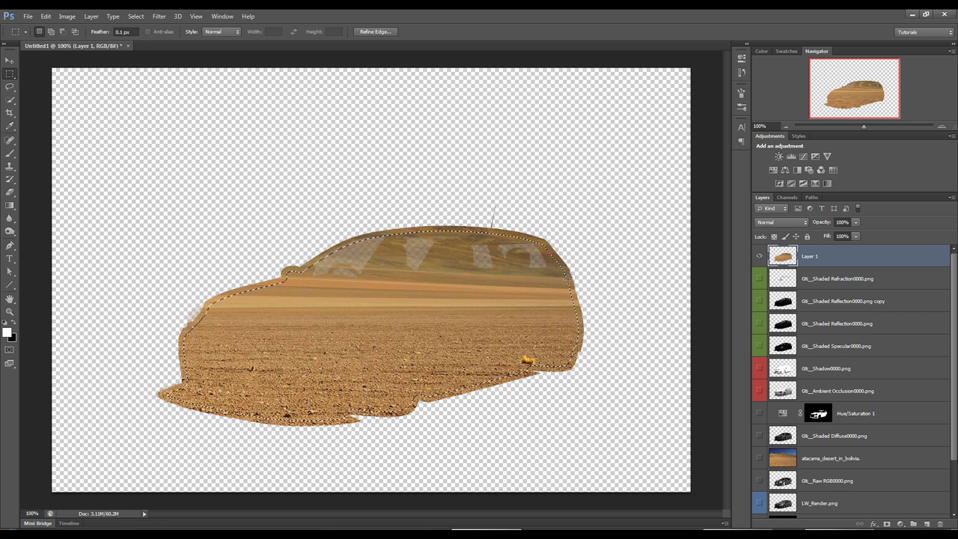
Feather the contracted selection by 5 pixels
{"action": "right_click", "coordinate": [441, 254]}
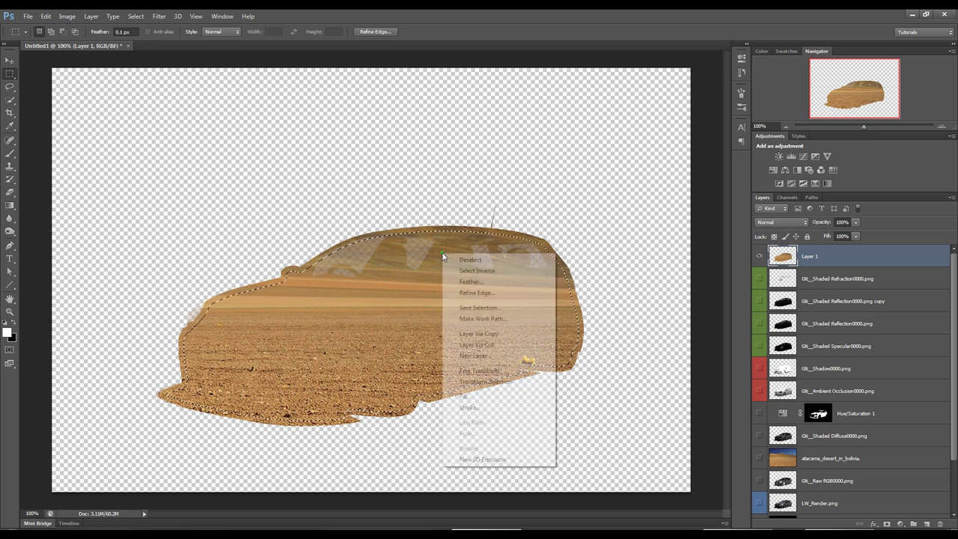
{"action": "left_click", "coordinate": [470, 281]}
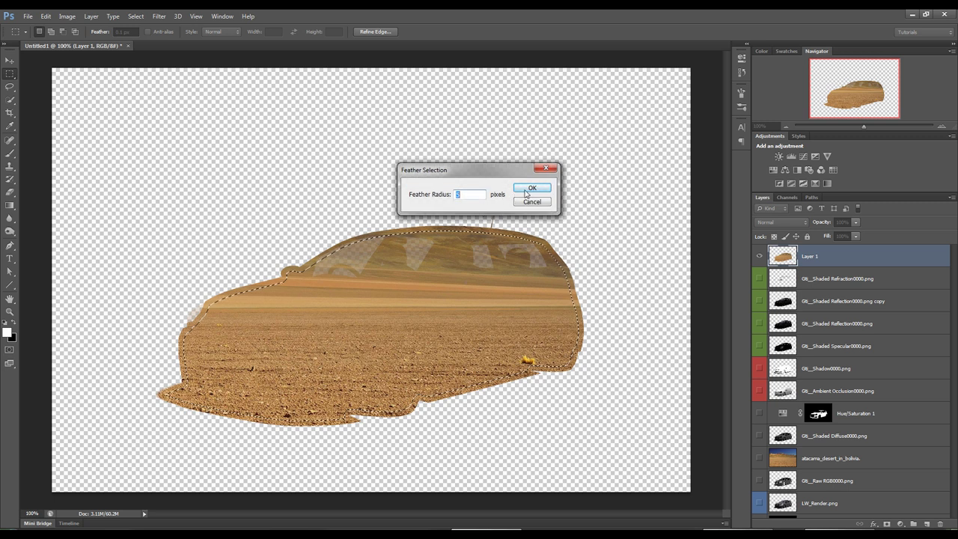
{"action": "left_click", "coordinate": [527, 188]}
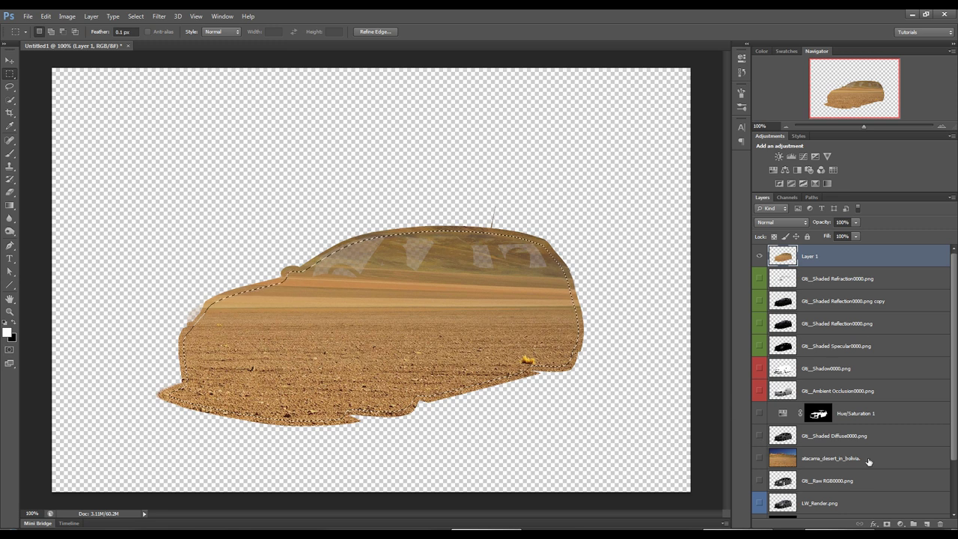
Try a layer mask made from the selection on Layer 1 and invert it, then undo both changes
{"action": "left_click", "coordinate": [887, 524]}
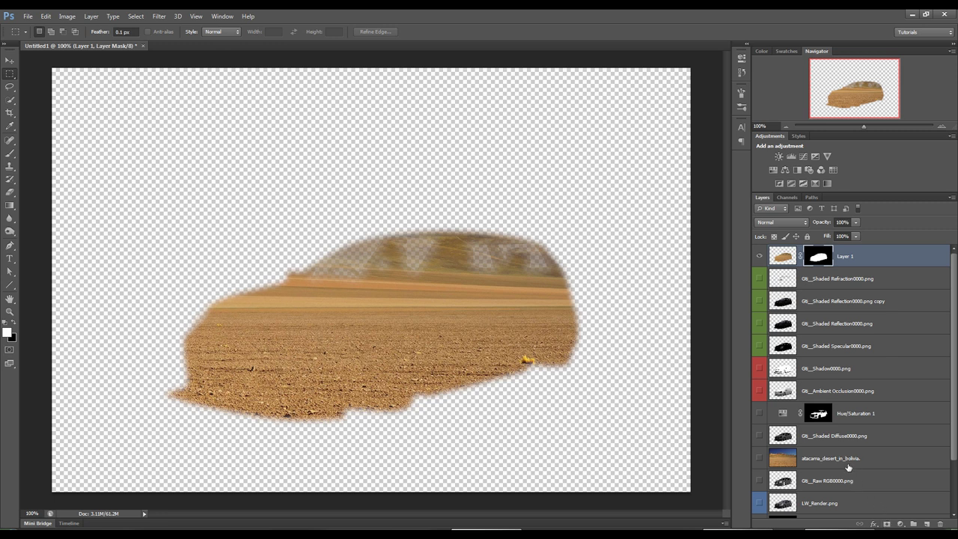
{"action": "key", "text": "ctrl+i"}
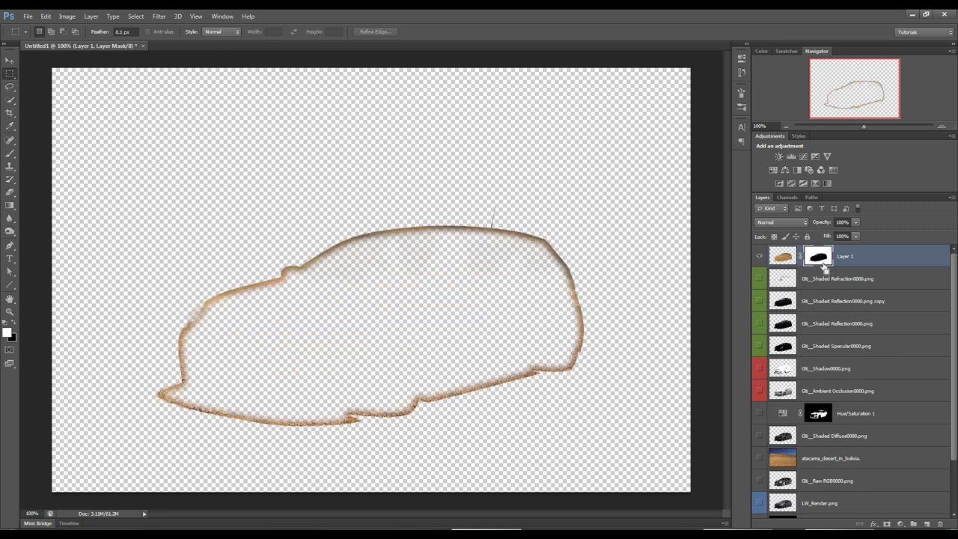
{"action": "key", "text": "ctrl+alt+z"}
{"action": "key", "text": "ctrl+alt+z"}
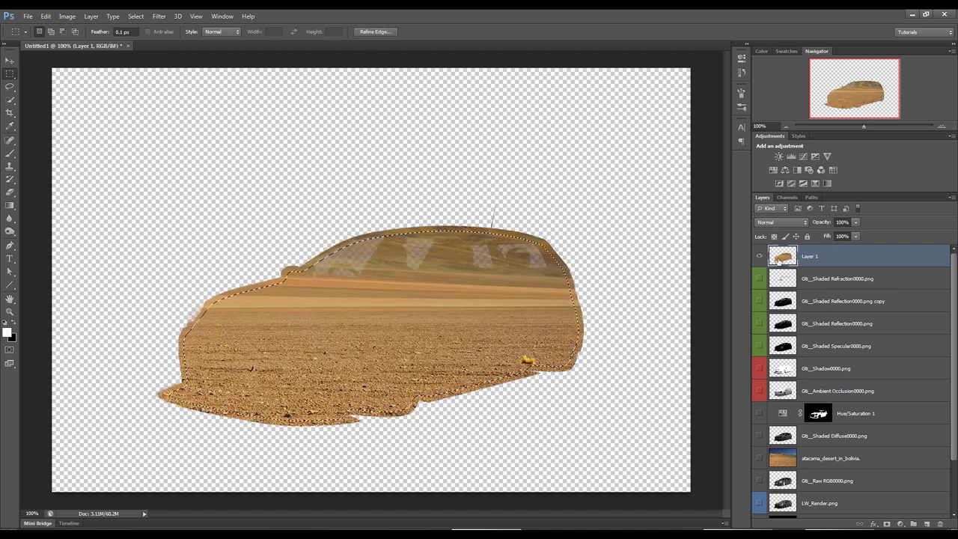
Delete the feathered interior from Layer 1 and deselect, then duplicate the remaining outline layer and hide the original
{"action": "key", "text": "Delete"}
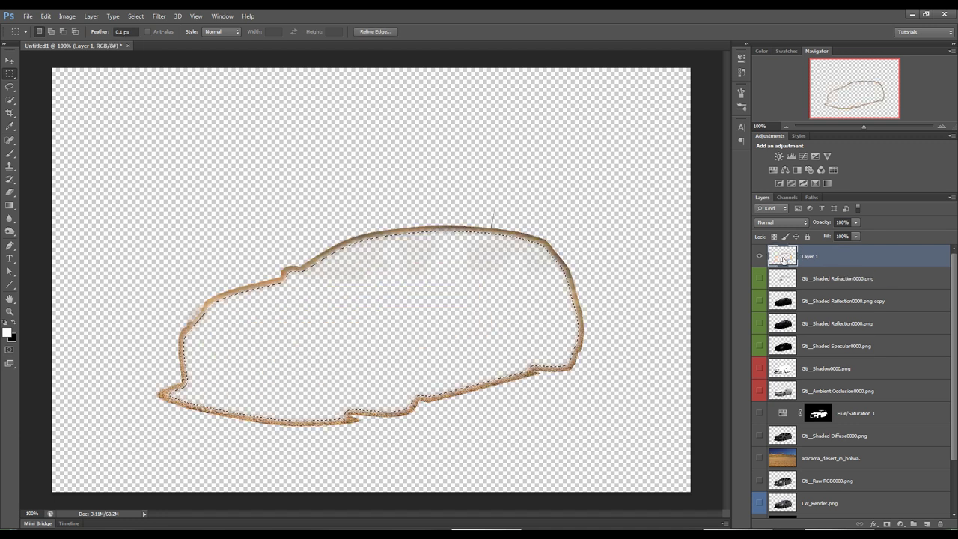
{"action": "key", "text": "ctrl+d"}
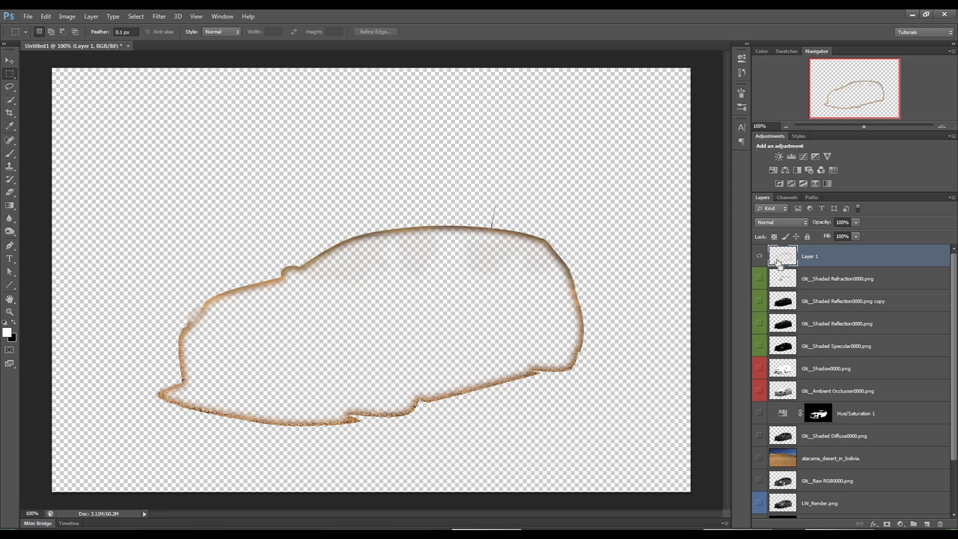
{"action": "key", "text": "ctrl+j"}
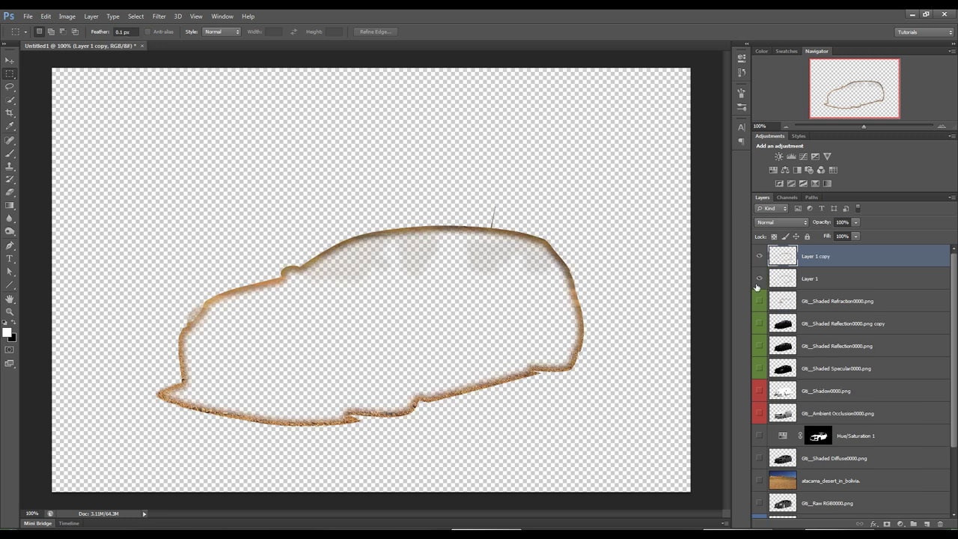
{"action": "left_click", "coordinate": [759, 279]}
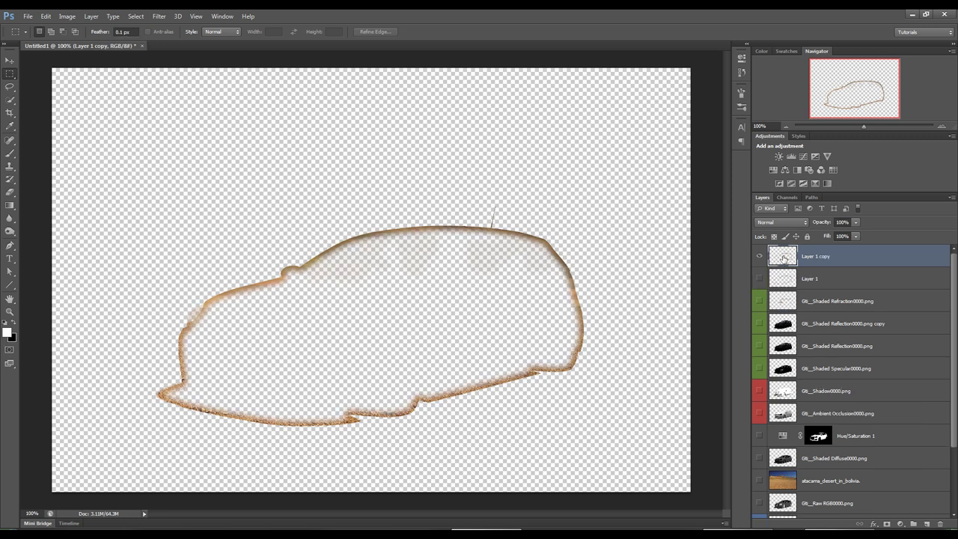
Show the car render passes from Shaded Refraction to Ambient Occlusion, plus Shaded Diffuse and the desert background
{"action": "left_click_drag", "start_coordinate": [759, 300], "coordinate": [760, 423]}
{"action": "left_click", "coordinate": [758, 481]}
{"action": "left_click", "coordinate": [760, 459]}
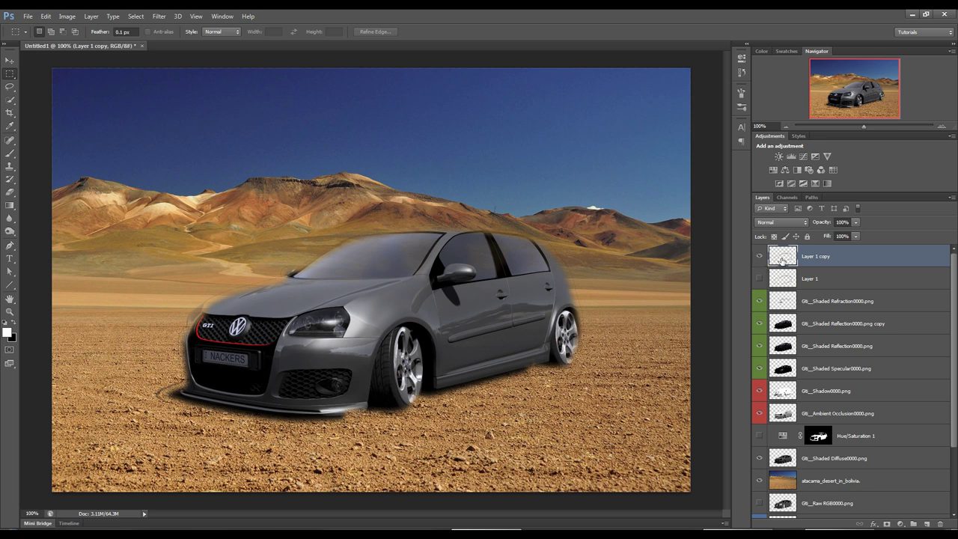
Add a layer mask to Layer 1 copy and paint black with a 35 px brush along the car's underside and ground shadow
{"action": "left_click", "coordinate": [886, 524]}
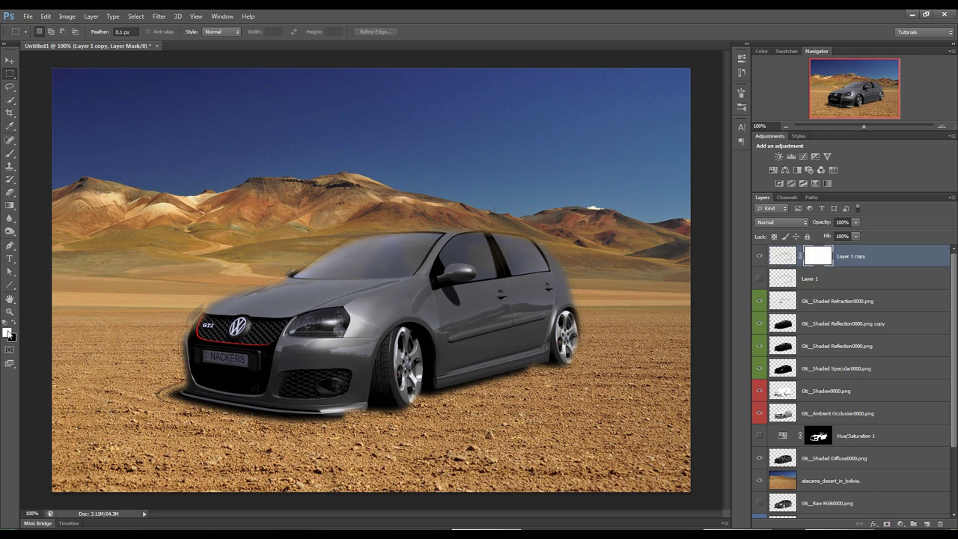
{"action": "key", "text": "x"}
{"action": "key", "text": "x"}
{"action": "key", "text": "x"}
{"action": "key", "text": "x"}
{"action": "key", "text": "x"}
{"action": "key", "text": "b"}
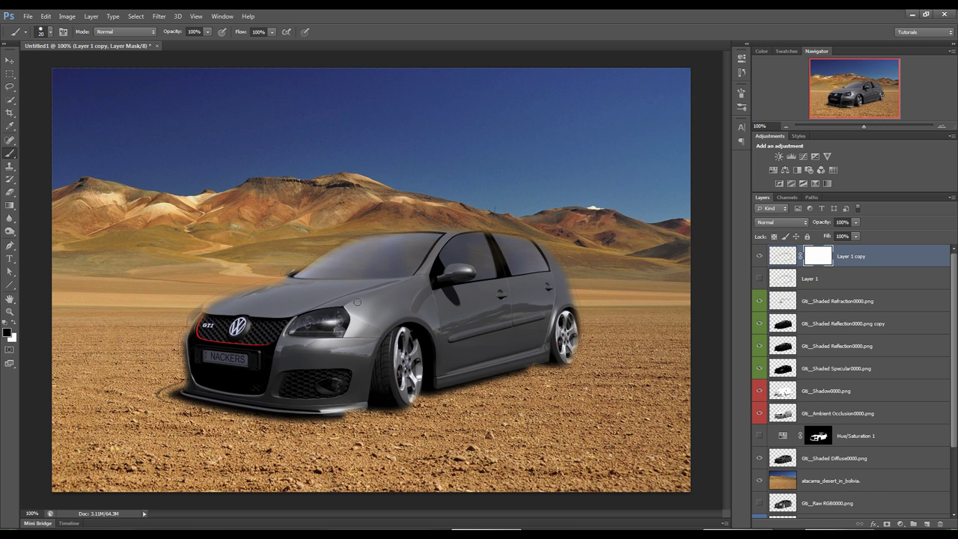
{"action": "key", "text": "bracketright"}
{"action": "key", "text": "bracketright"}
{"action": "key", "text": "bracketright"}
{"action": "mouse_move", "coordinate": [338, 418]}
{"action": "left_mouse_down"}
{"action": "mouse_move", "coordinate": [366, 416]}
{"action": "mouse_move", "coordinate": [265, 422]}
{"action": "left_mouse_up"}
{"action": "mouse_move", "coordinate": [382, 409]}
{"action": "left_mouse_down"}
{"action": "mouse_move", "coordinate": [453, 388]}
{"action": "mouse_move", "coordinate": [440, 402]}
{"action": "mouse_move", "coordinate": [570, 363]}
{"action": "left_mouse_up"}
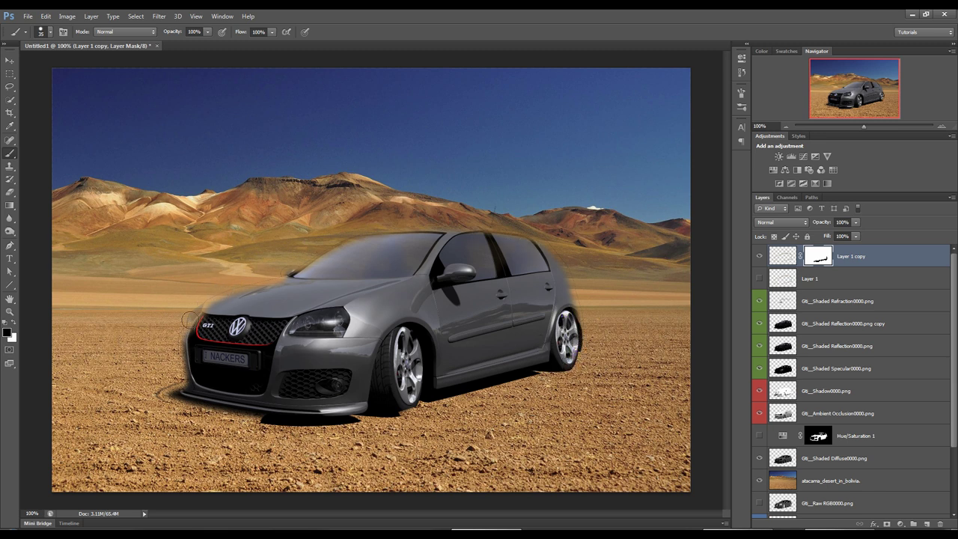
{"action": "mouse_move", "coordinate": [189, 384]}
{"action": "left_mouse_down"}
{"action": "mouse_move", "coordinate": [165, 401]}
{"action": "mouse_move", "coordinate": [290, 426]}
{"action": "mouse_move", "coordinate": [194, 407]}
{"action": "mouse_move", "coordinate": [192, 371]}
{"action": "mouse_move", "coordinate": [184, 402]}
{"action": "mouse_move", "coordinate": [191, 373]}
{"action": "mouse_move", "coordinate": [181, 385]}
{"action": "mouse_move", "coordinate": [217, 404]}
{"action": "mouse_move", "coordinate": [228, 379]}
{"action": "left_mouse_up"}
Touch up the mask along the front bumper and underside with a softened brush, and lower Layer 1 copy's opacity to 39%
{"action": "right_click", "coordinate": [228, 379]}
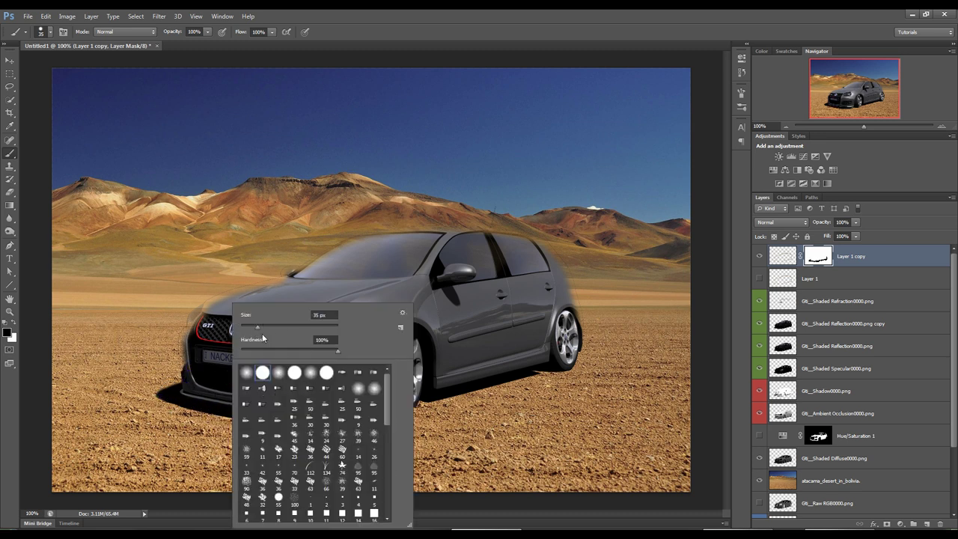
{"action": "left_click_drag", "start_coordinate": [284, 353], "coordinate": [229, 357]}
{"action": "key", "text": "Return"}
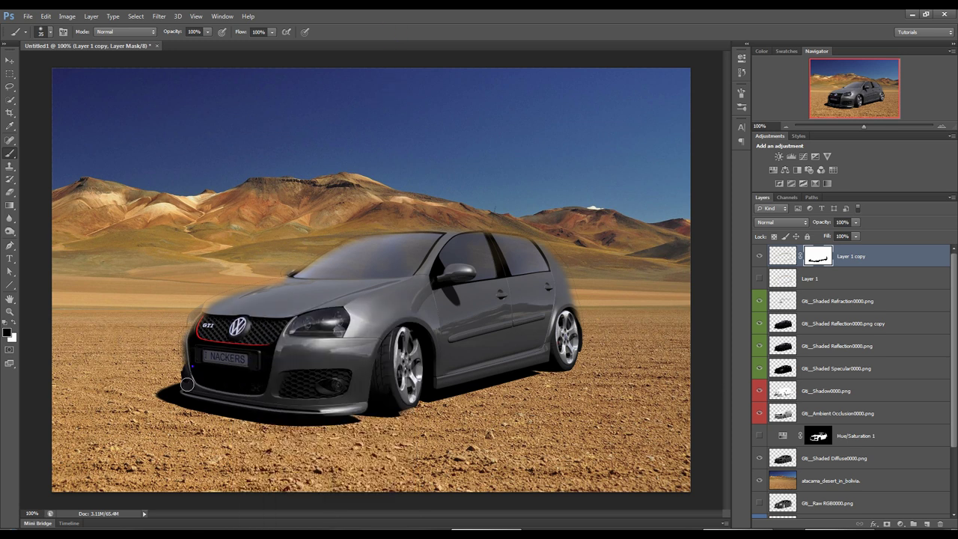
{"action": "key", "text": "x"}
{"action": "key", "text": "x"}
{"action": "mouse_move", "coordinate": [180, 399]}
{"action": "left_mouse_down"}
{"action": "mouse_move", "coordinate": [190, 389]}
{"action": "mouse_move", "coordinate": [170, 401]}
{"action": "mouse_move", "coordinate": [199, 380]}
{"action": "left_mouse_up"}
{"action": "mouse_move", "coordinate": [259, 418]}
{"action": "left_mouse_down"}
{"action": "mouse_move", "coordinate": [306, 425]}
{"action": "mouse_move", "coordinate": [413, 400]}
{"action": "mouse_move", "coordinate": [437, 389]}
{"action": "mouse_move", "coordinate": [341, 410]}
{"action": "mouse_move", "coordinate": [527, 356]}
{"action": "mouse_move", "coordinate": [497, 379]}
{"action": "mouse_move", "coordinate": [557, 348]}
{"action": "mouse_move", "coordinate": [547, 348]}
{"action": "mouse_move", "coordinate": [539, 372]}
{"action": "left_mouse_up"}
{"action": "left_click_drag", "start_coordinate": [820, 222], "coordinate": [792, 228]}
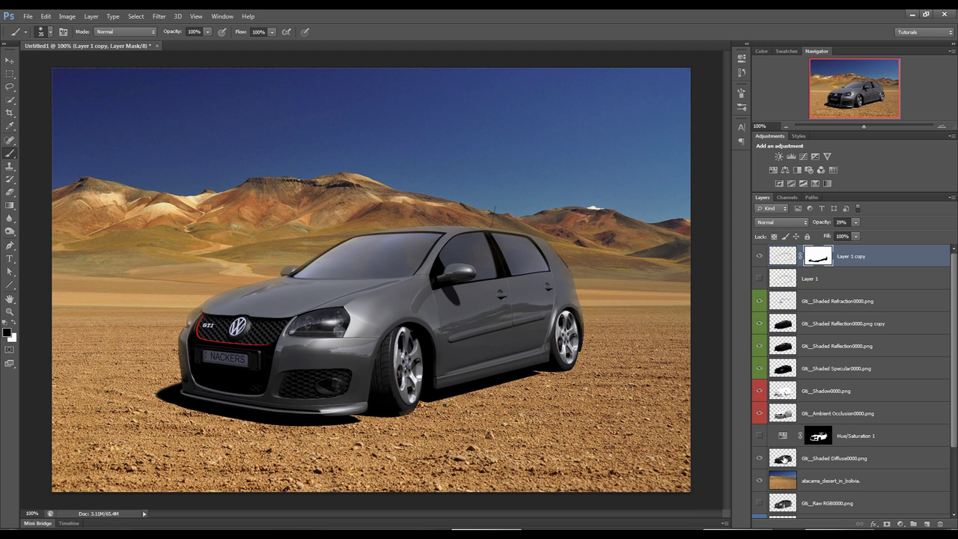
Run the Defringe matting command on the Shaded Diffuse pass layer
{"action": "left_click", "coordinate": [782, 457]}
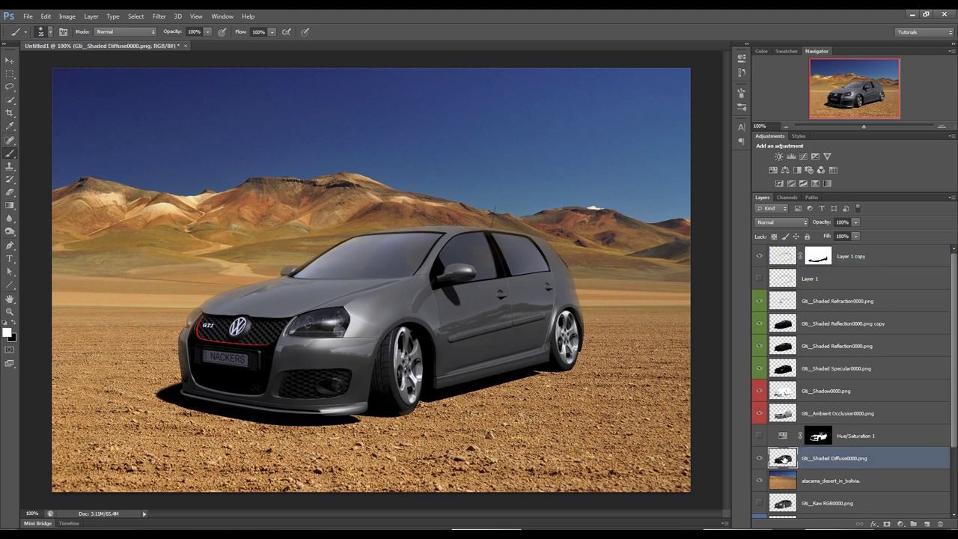
{"action": "left_click", "coordinate": [91, 17]}
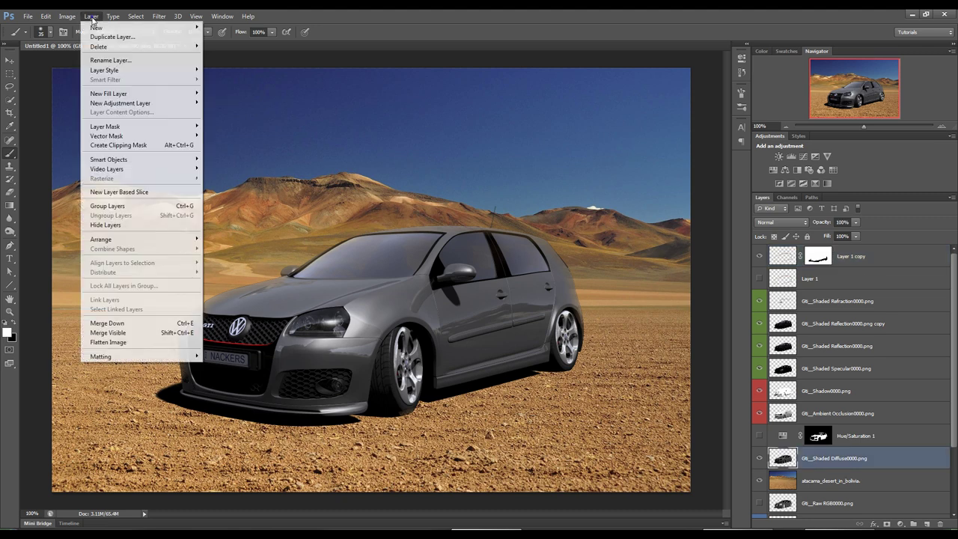
{"action": "mouse_move", "coordinate": [162, 357]}
{"action": "left_click", "coordinate": [226, 367]}
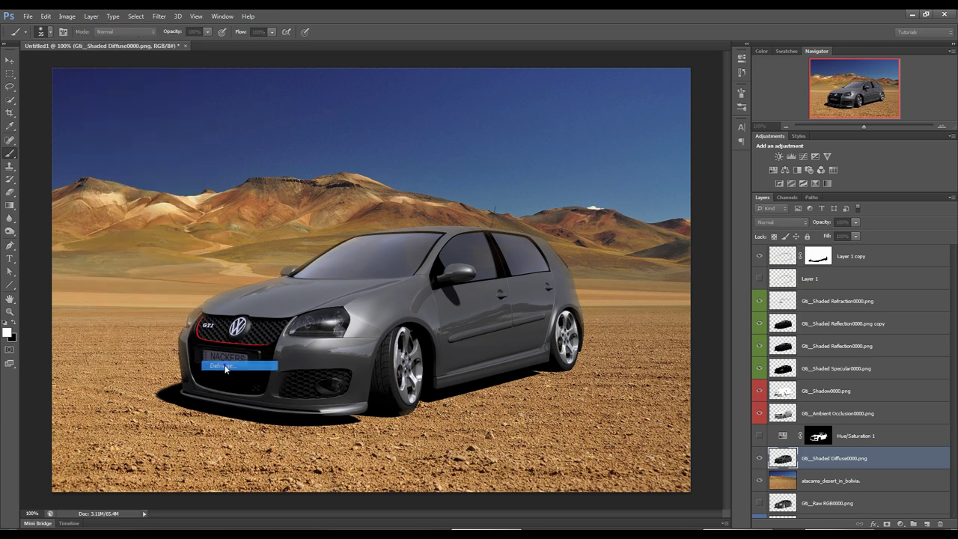
{"action": "left_click", "coordinate": [522, 190]}
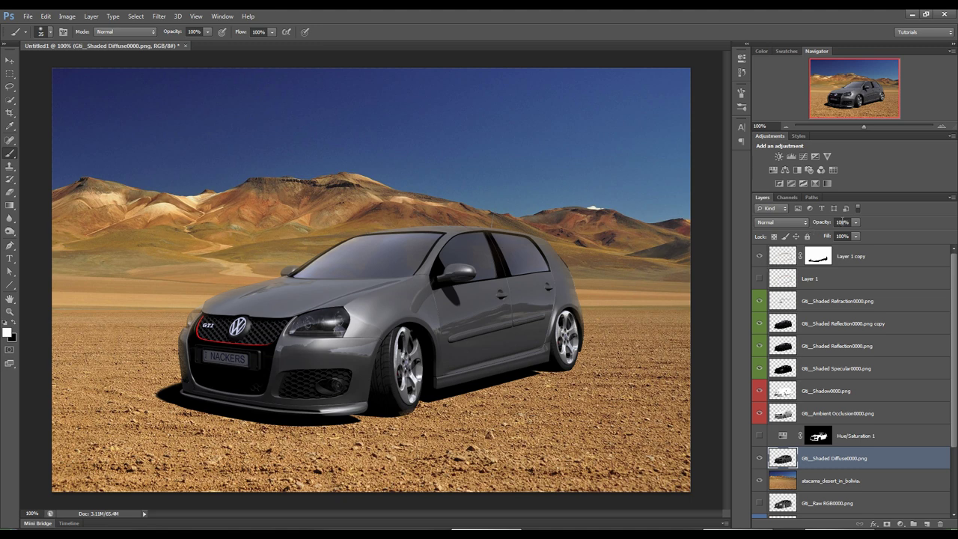
Set Layer 1 copy's opacity to 43%
{"action": "left_click_drag", "start_coordinate": [822, 223], "coordinate": [885, 228]}
{"action": "left_click", "coordinate": [789, 257]}
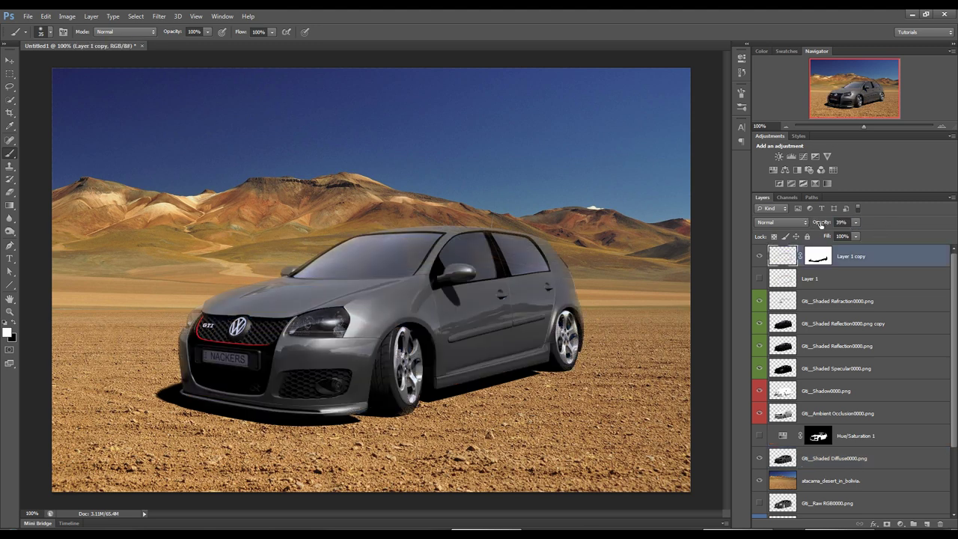
{"action": "mouse_move", "coordinate": [824, 225]}
{"action": "left_mouse_down"}
{"action": "mouse_move", "coordinate": [855, 227]}
{"action": "mouse_move", "coordinate": [828, 227]}
{"action": "left_mouse_up"}
Show Layer 1 in place of Layer 1 copy, add a layer mask, and paint black along the car's roof, hood, front and rear edges
{"action": "left_click", "coordinate": [780, 282]}
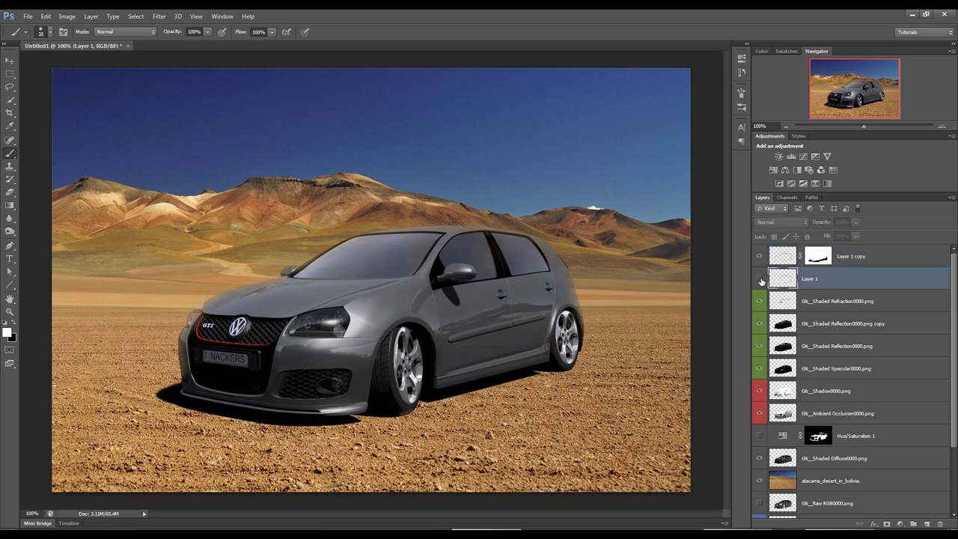
{"action": "left_click", "coordinate": [761, 279]}
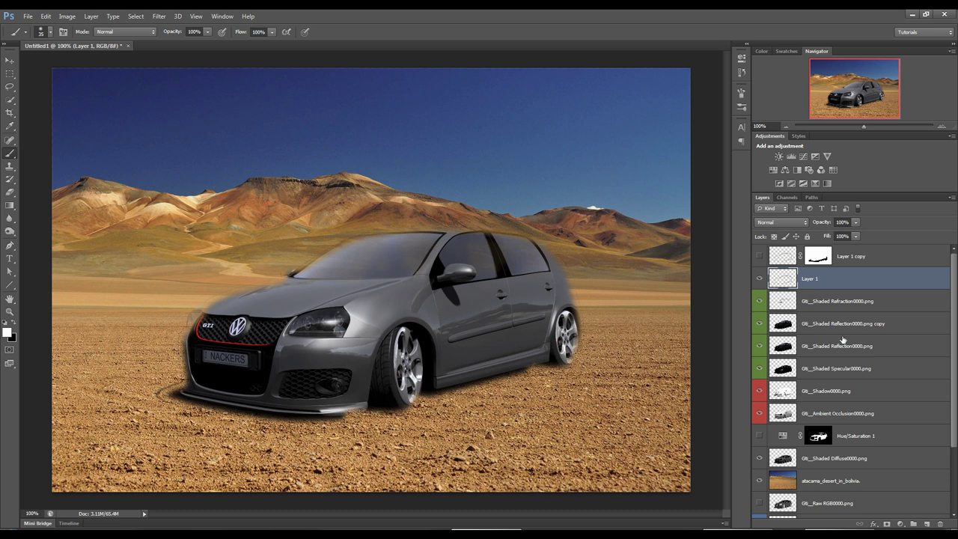
{"action": "left_click", "coordinate": [887, 524]}
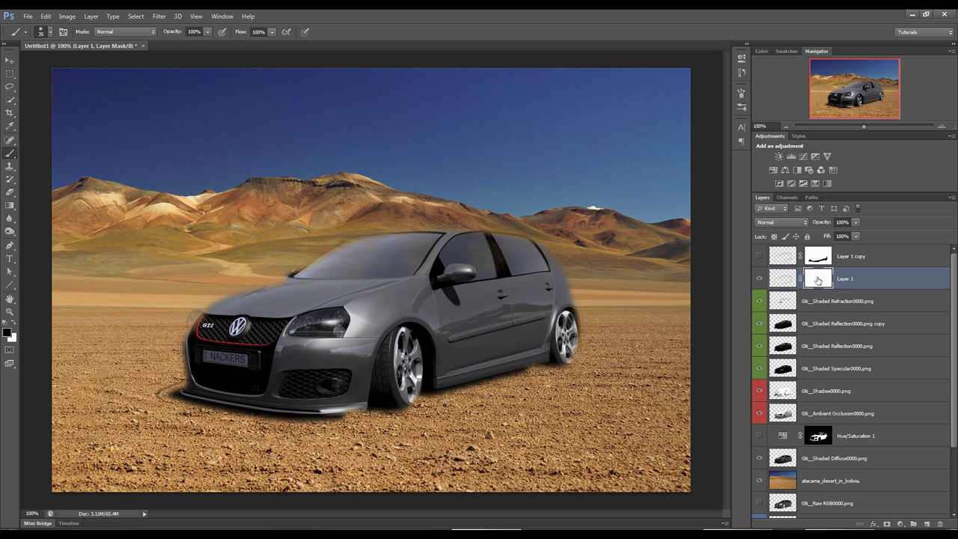
{"action": "mouse_move", "coordinate": [491, 234]}
{"action": "left_mouse_down"}
{"action": "mouse_move", "coordinate": [348, 239]}
{"action": "mouse_move", "coordinate": [204, 309]}
{"action": "mouse_move", "coordinate": [183, 360]}
{"action": "left_mouse_up"}
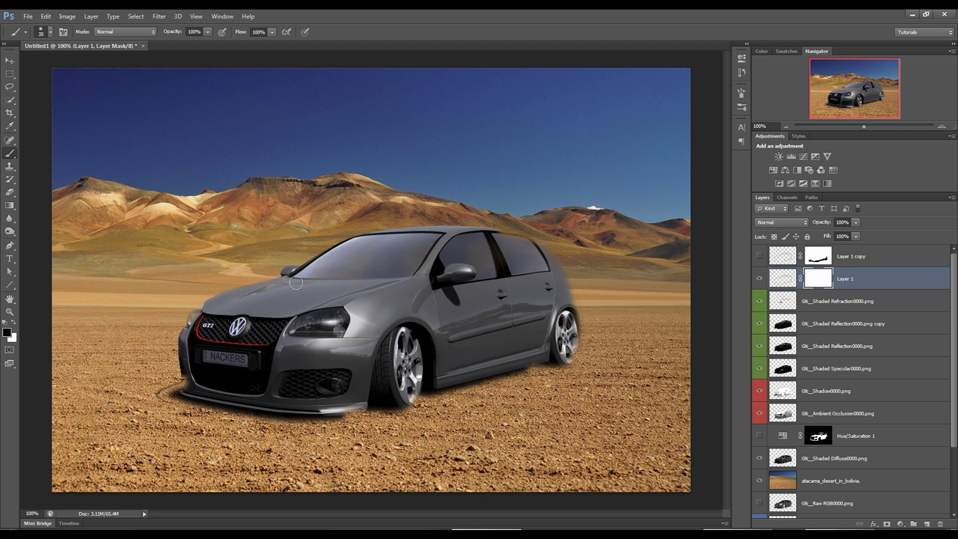
{"action": "mouse_move", "coordinate": [573, 281]}
{"action": "left_mouse_down"}
{"action": "mouse_move", "coordinate": [588, 331]}
{"action": "mouse_move", "coordinate": [578, 337]}
{"action": "mouse_move", "coordinate": [580, 292]}
{"action": "left_mouse_up"}
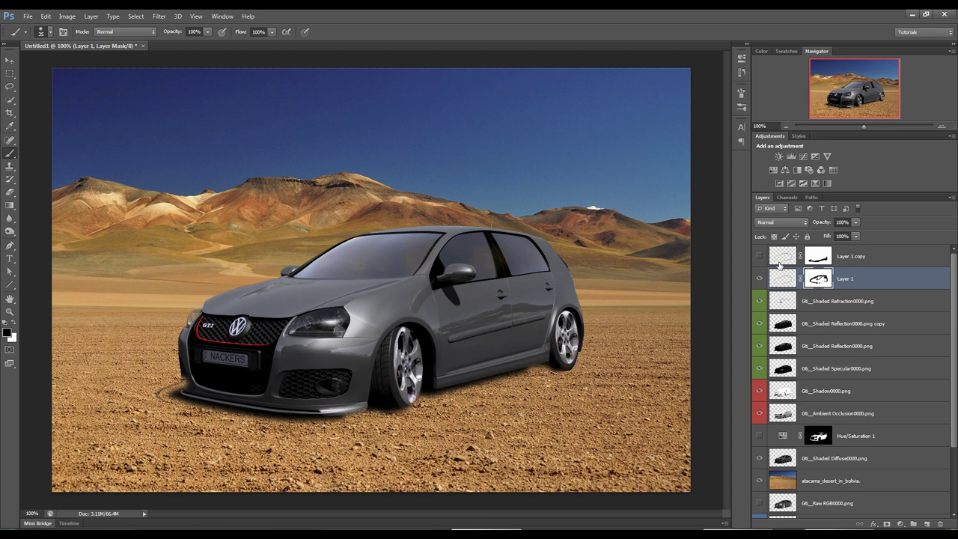
Show Layer 1 copy again and set Layer 1's opacity to 42%
{"action": "left_click_drag", "start_coordinate": [824, 225], "coordinate": [791, 223]}
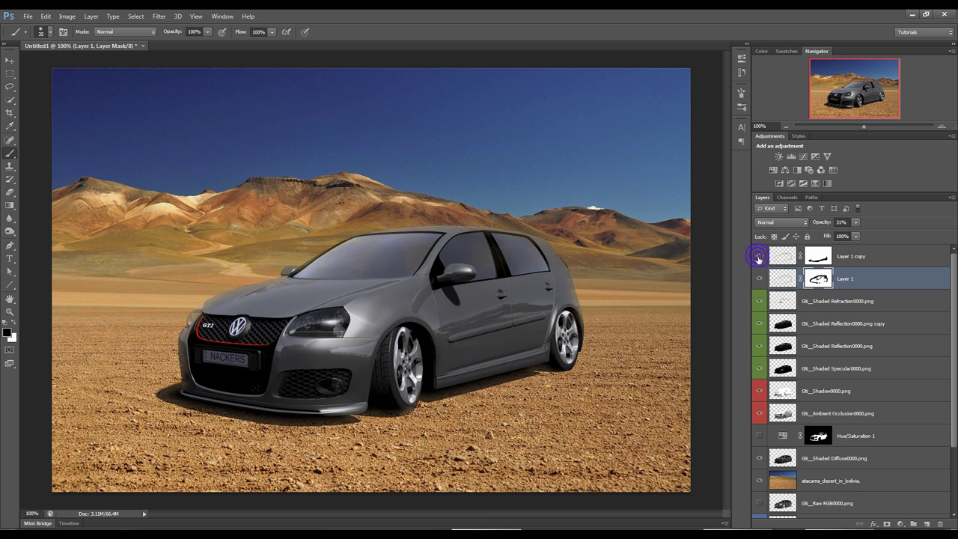
{"action": "left_click", "coordinate": [782, 278]}
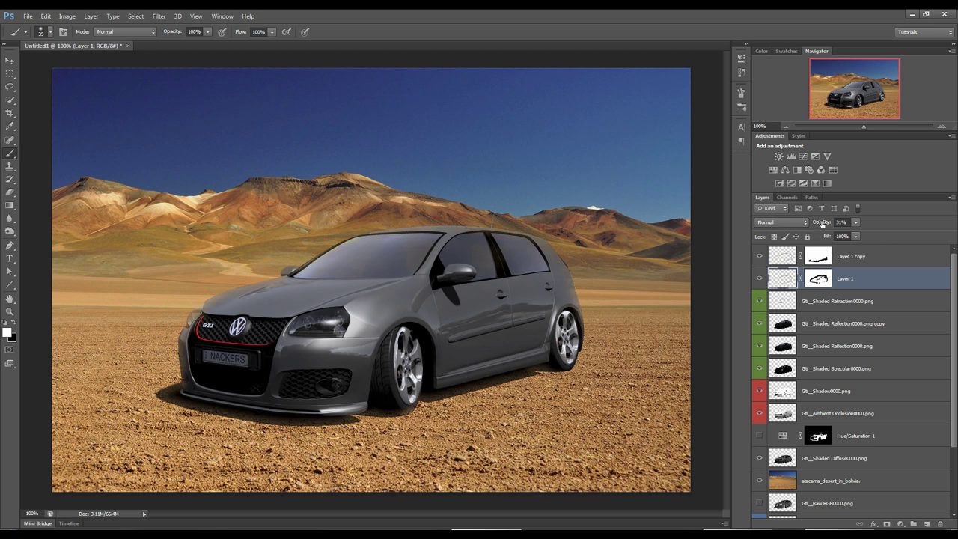
{"action": "mouse_move", "coordinate": [823, 223]}
{"action": "left_mouse_down"}
{"action": "mouse_move", "coordinate": [844, 226]}
{"action": "mouse_move", "coordinate": [815, 226]}
{"action": "mouse_move", "coordinate": [828, 226]}
{"action": "left_mouse_up"}
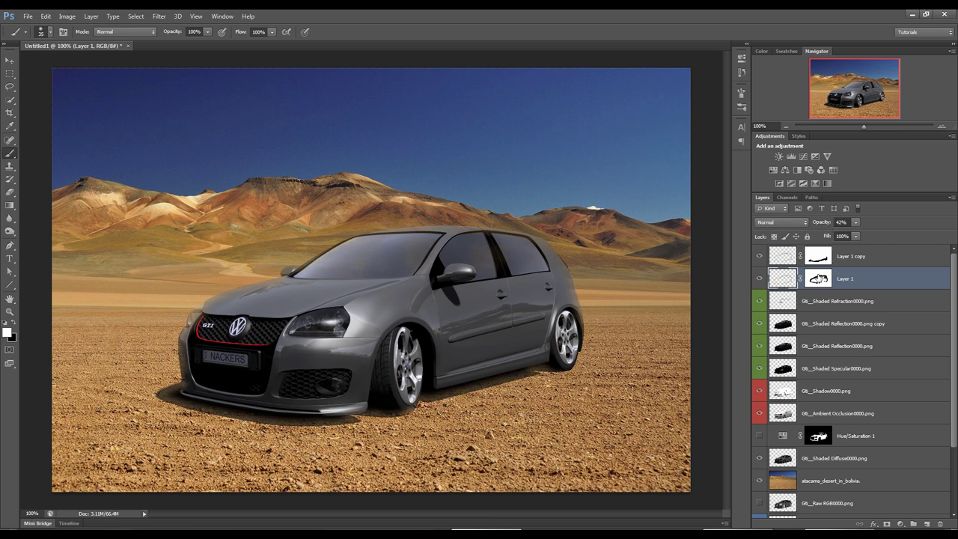
Lower Layer 1 copy's opacity to 19%
{"action": "left_click", "coordinate": [818, 257]}
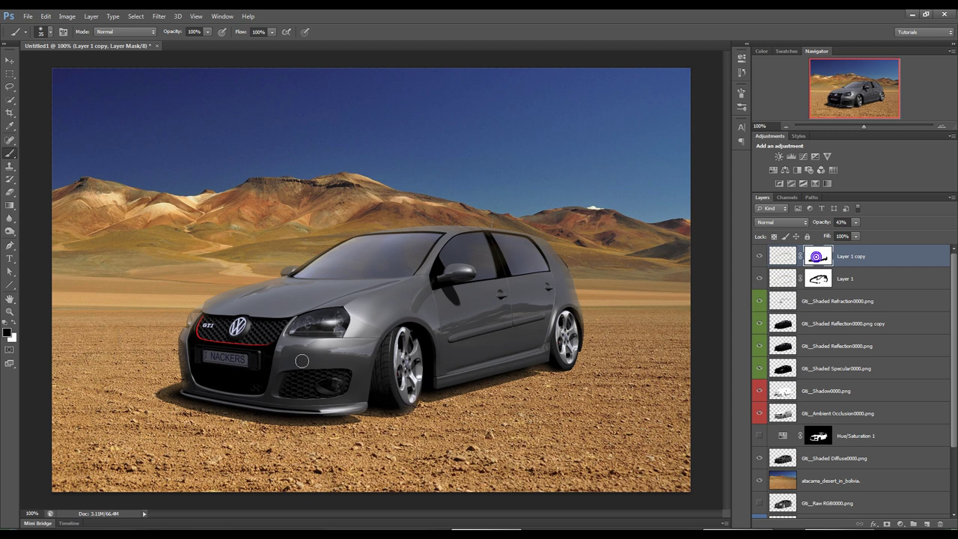
{"action": "key", "text": "x"}
{"action": "key", "text": "x"}
{"action": "left_click", "coordinate": [786, 278]}
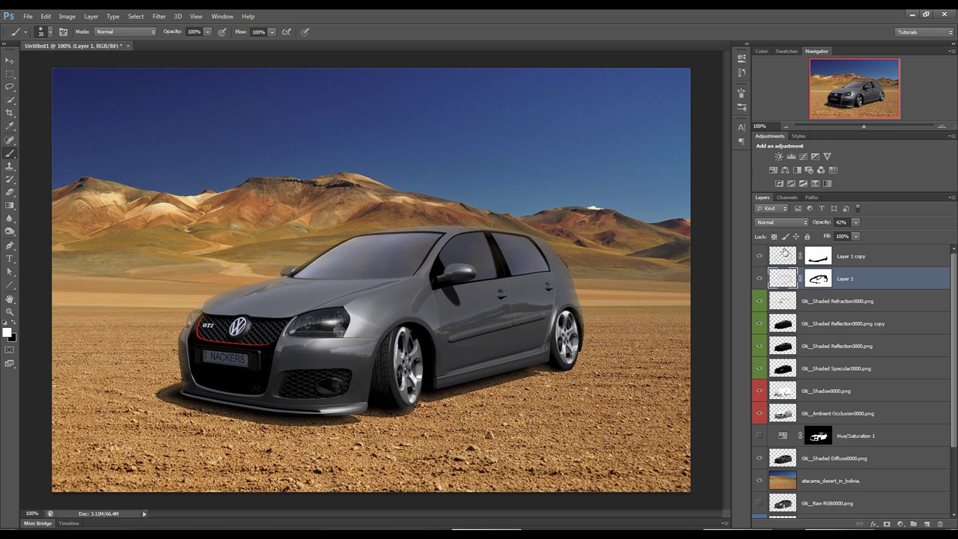
{"action": "left_click", "coordinate": [783, 259]}
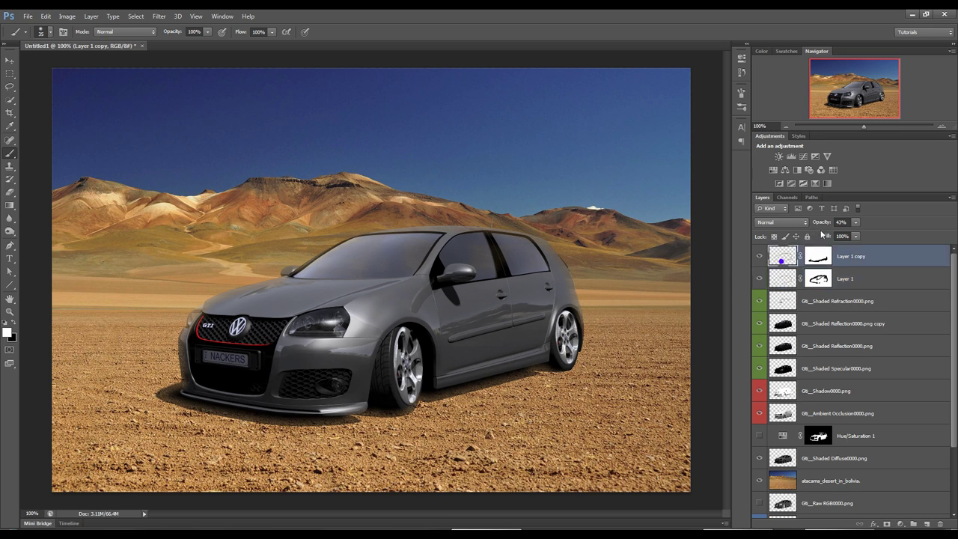
{"action": "left_click_drag", "start_coordinate": [824, 224], "coordinate": [810, 223]}
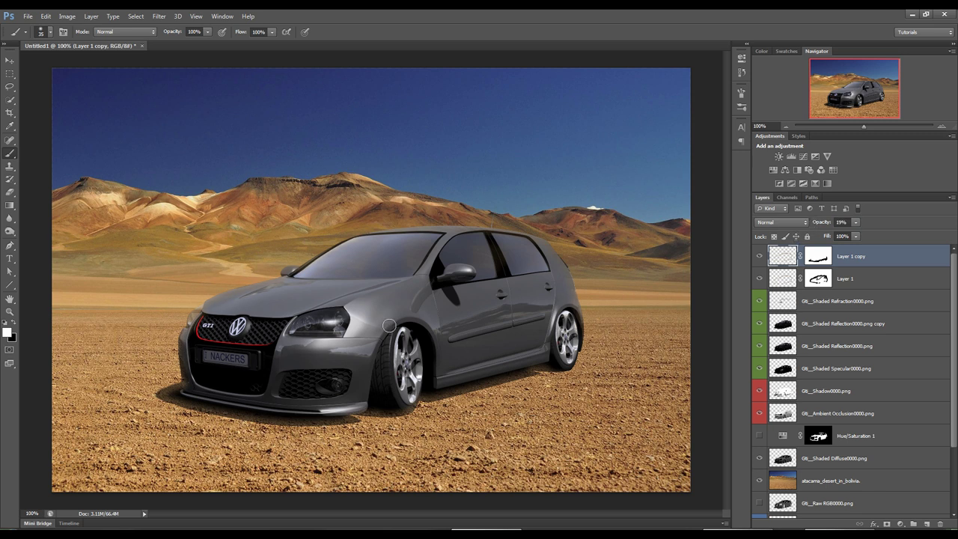
Turn on the Hue/Saturation 1 adjustment layer that recolors the car body
{"action": "left_click", "coordinate": [818, 279]}
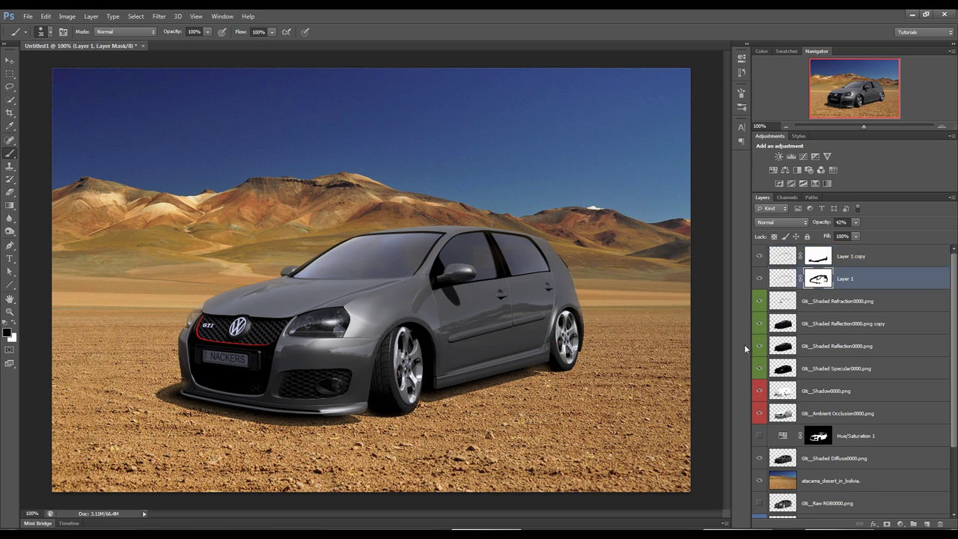
{"action": "left_click", "coordinate": [759, 435]}
{"action": "scroll", "coordinate": [570, 362], "scroll_direction": "down", "scroll_amount": 1, "text": "alt"}
{"action": "scroll", "coordinate": [570, 363], "scroll_direction": "down", "scroll_amount": 1, "text": "alt"}
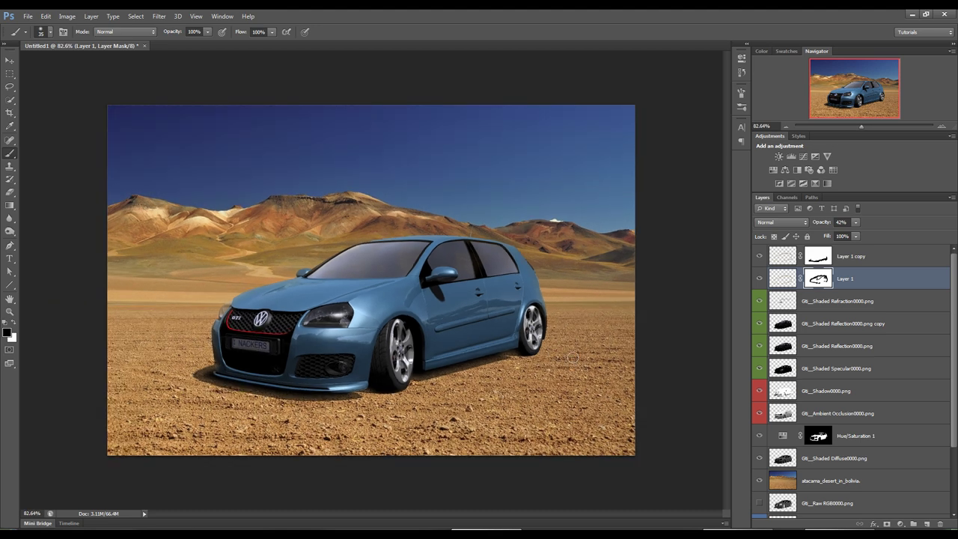
Stamp all visible layers into a new layer above Layer 1 copy, and hide all the layers beneath it
{"action": "left_click", "coordinate": [777, 256]}
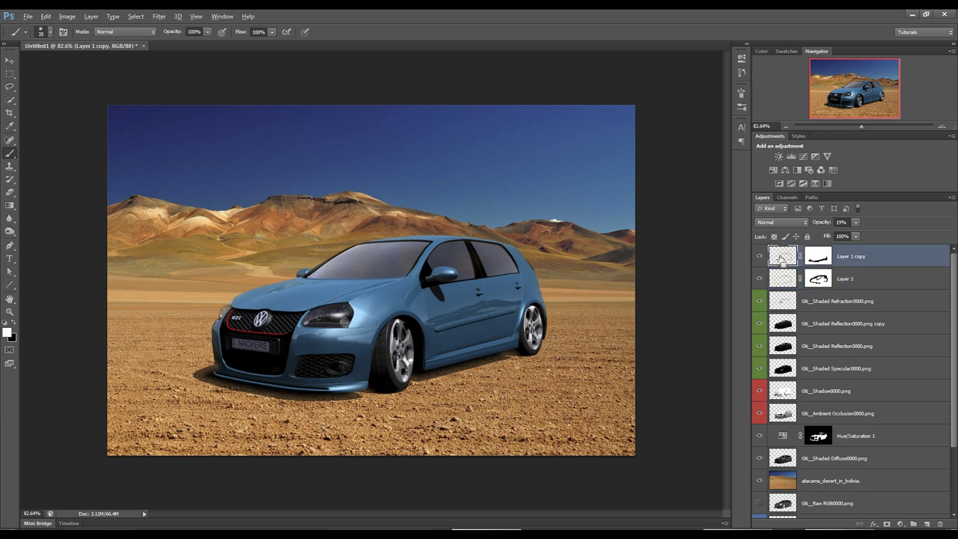
{"action": "key", "text": "ctrl+shift+alt+e"}
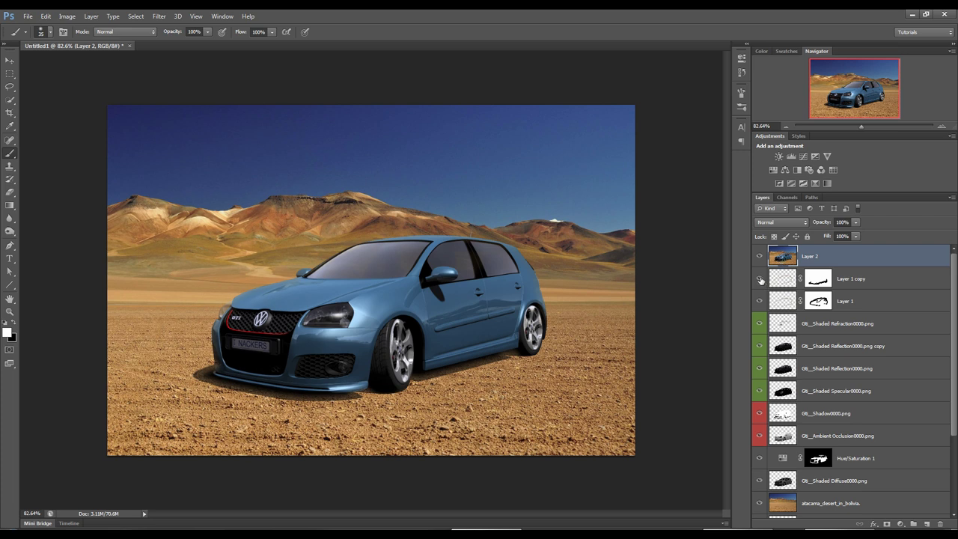
{"action": "left_click_drag", "start_coordinate": [761, 280], "coordinate": [762, 521]}
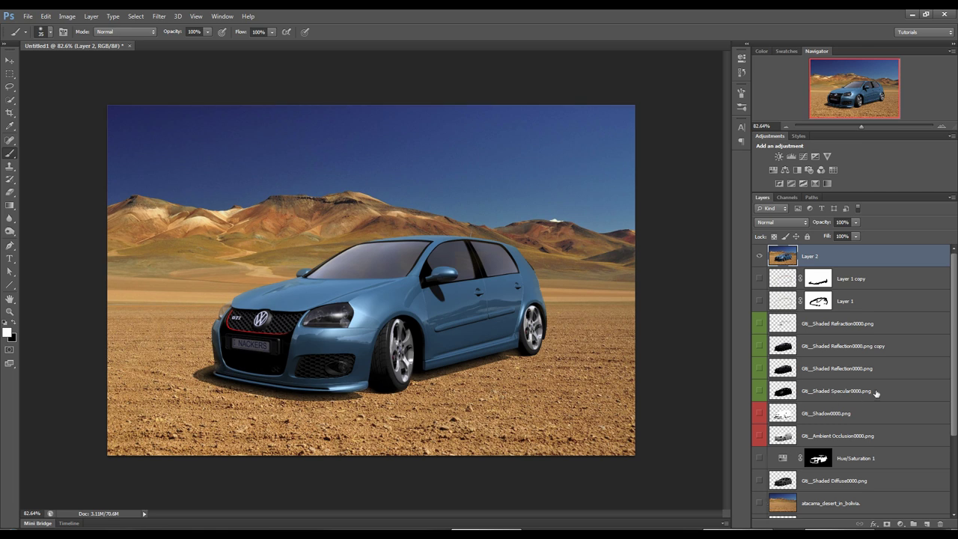
{"action": "scroll", "coordinate": [875, 394], "scroll_direction": "down", "scroll_amount": 3}
{"action": "scroll", "coordinate": [876, 395], "scroll_direction": "up", "scroll_amount": 3}
Convert Layer 2 to a smart object and apply the Sharpen filter to it
{"action": "right_click", "coordinate": [869, 258]}
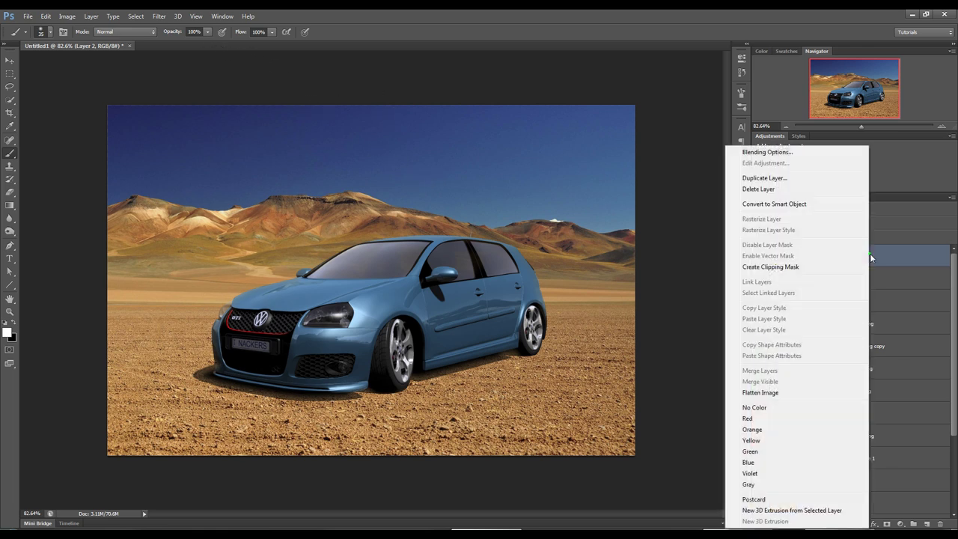
{"action": "left_click", "coordinate": [771, 204]}
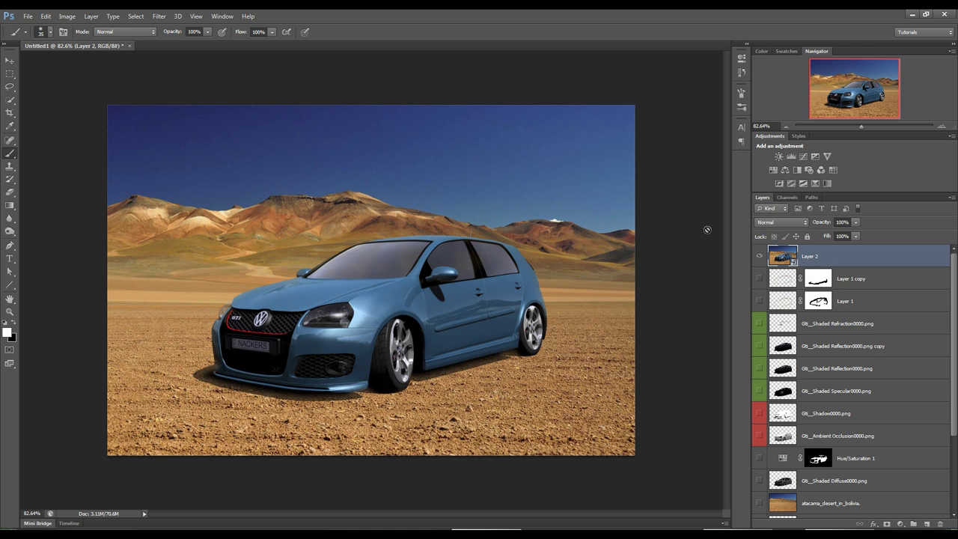
{"action": "left_click", "coordinate": [162, 20]}
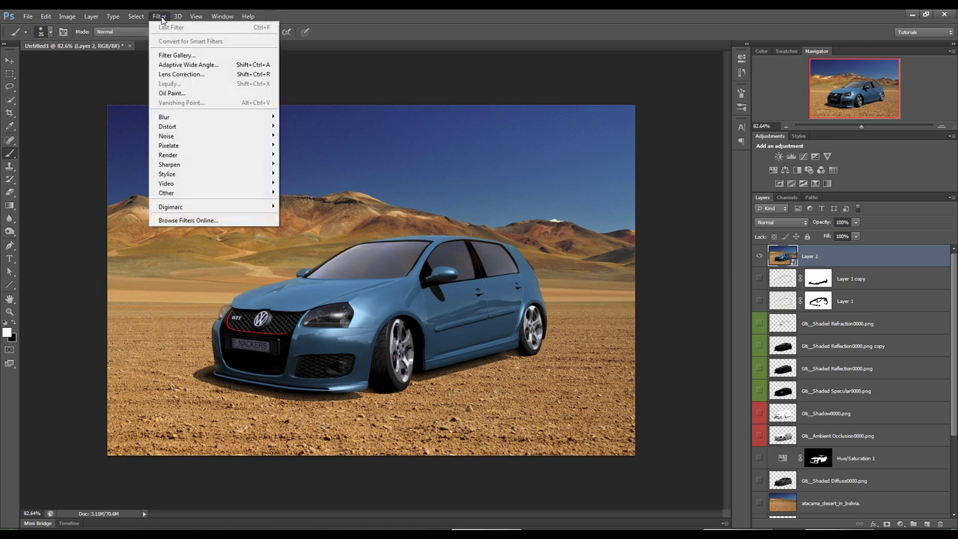
{"action": "mouse_move", "coordinate": [192, 164]}
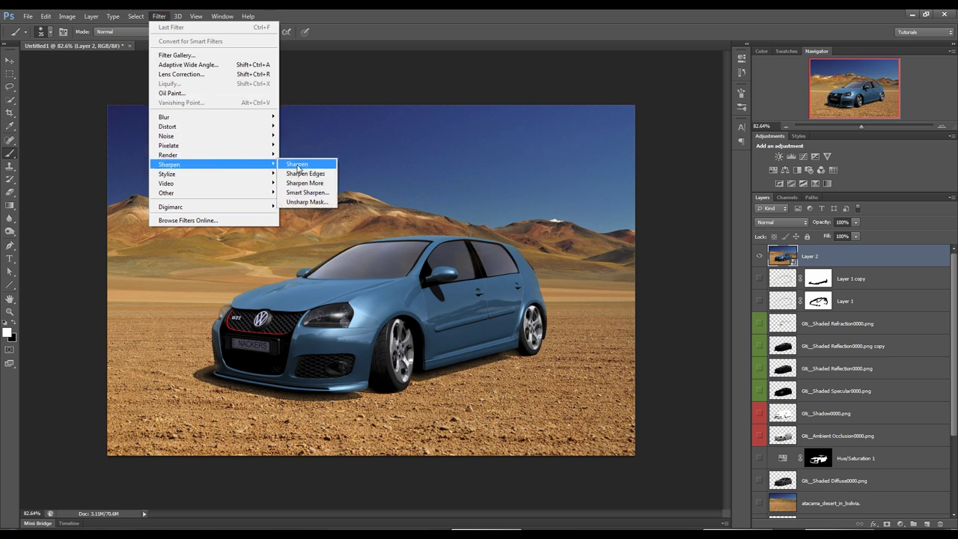
{"action": "left_click", "coordinate": [298, 166]}
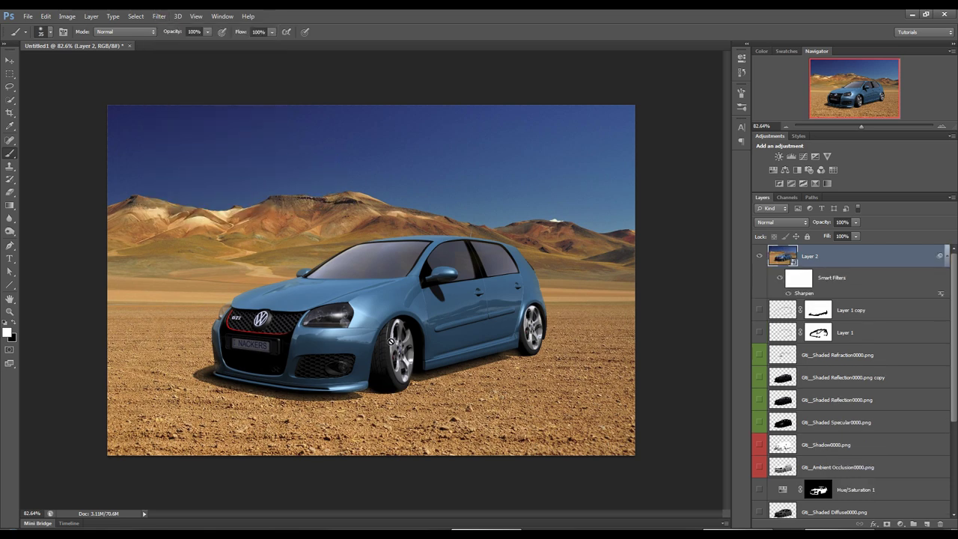
Compare the car image with and without the Sharpen filter by undoing and redoing it, leaving the filter applied
{"action": "scroll", "coordinate": [392, 333], "scroll_direction": "up", "scroll_amount": 2, "text": "alt"}
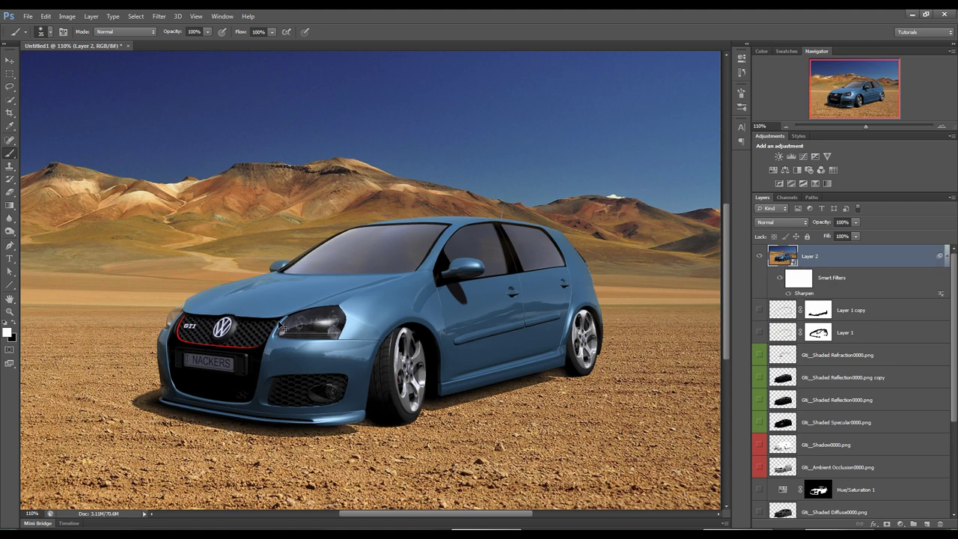
{"action": "key", "text": "ctrl+z"}
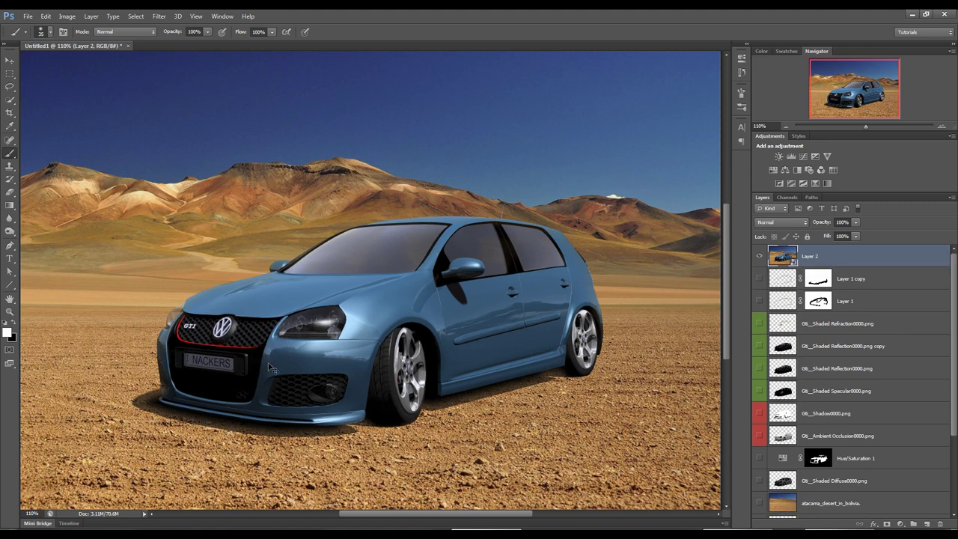
{"action": "key", "text": "ctrl+z"}
{"action": "scroll", "coordinate": [334, 311], "scroll_direction": "down", "scroll_amount": 2, "text": "alt"}
{"action": "scroll", "coordinate": [333, 310], "scroll_direction": "down", "scroll_amount": 1, "text": "alt"}
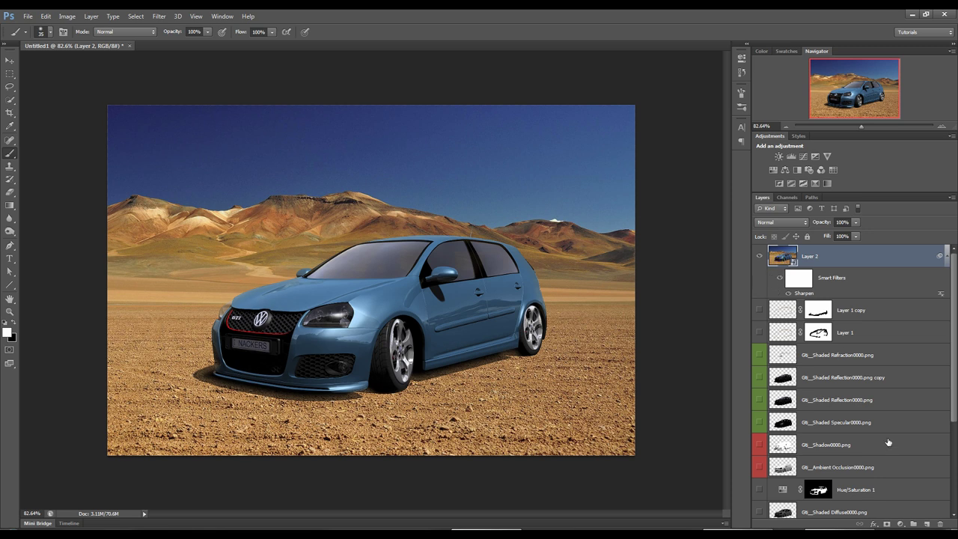
Add a new layer above Layer 2 and fill it with black
{"action": "left_click", "coordinate": [926, 524]}
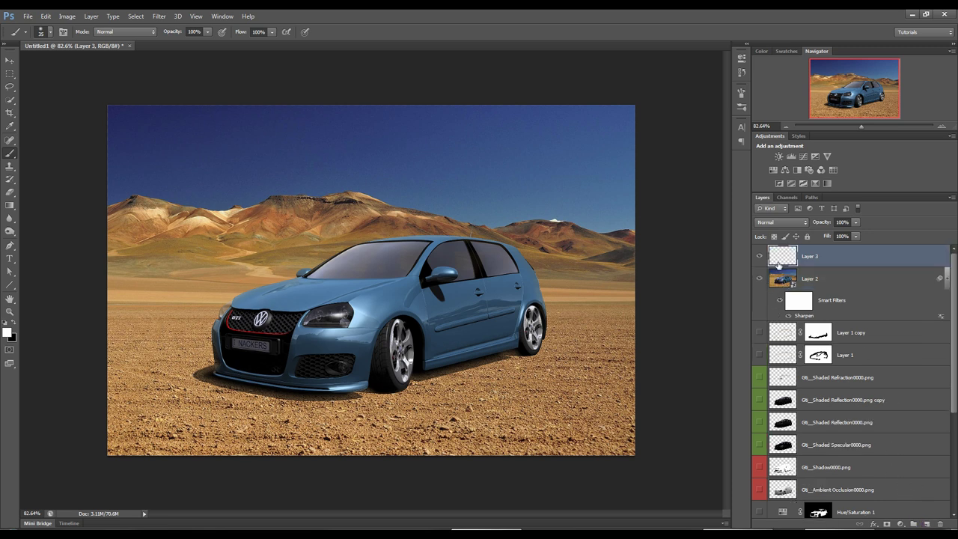
{"action": "key", "text": "ctrl+BackSpace"}
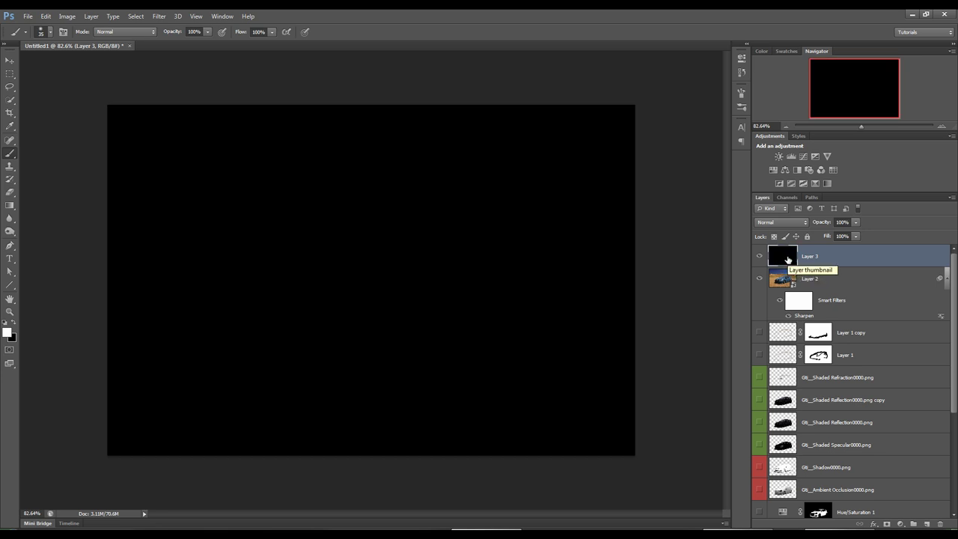
Make an elliptical selection spanning the whole canvas on Layer 3 and invert it
{"action": "left_click", "coordinate": [10, 74]}
{"action": "left_click", "coordinate": [30, 83]}
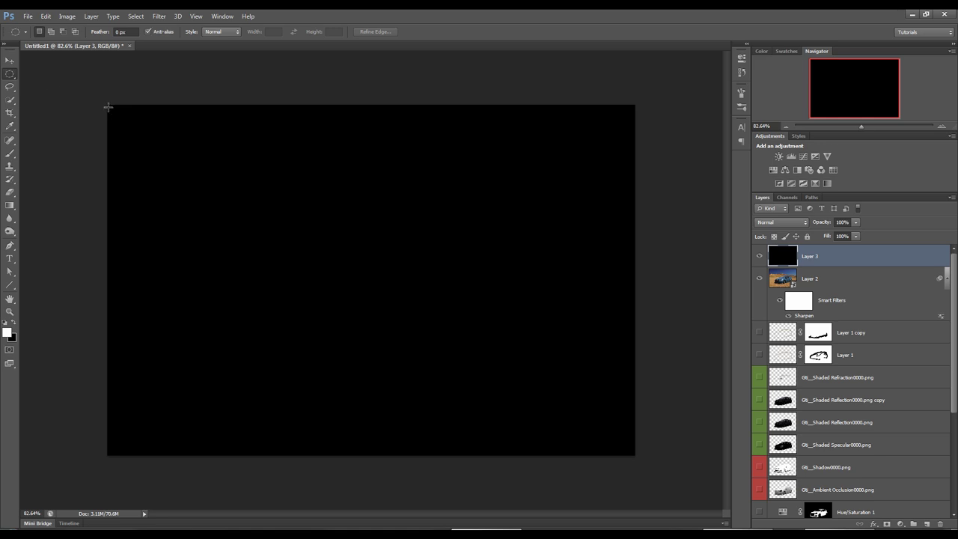
{"action": "left_click_drag", "start_coordinate": [107, 105], "coordinate": [634, 453]}
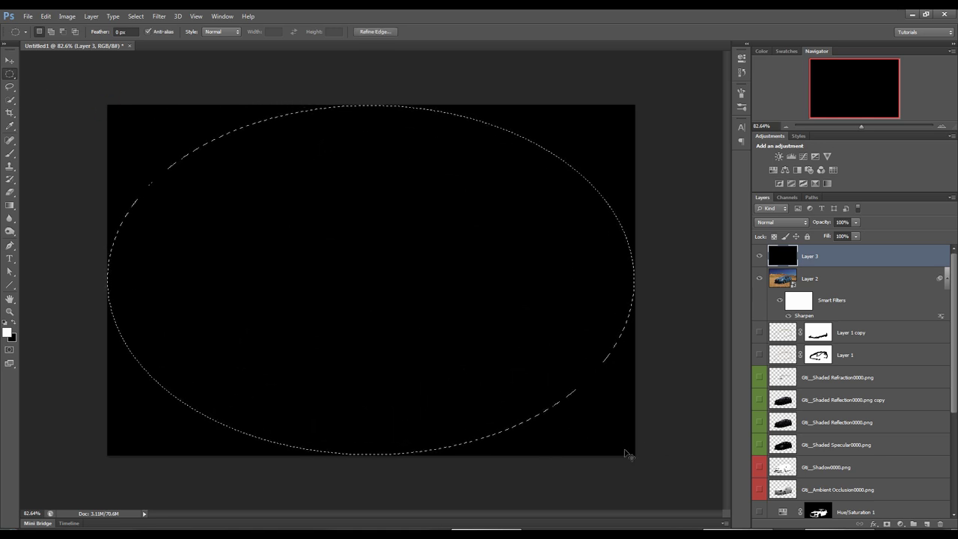
{"action": "key", "text": "ctrl+shift+i"}
Feather the inverted elliptical selection with a radius of 100 pixels
{"action": "right_click", "coordinate": [423, 275]}
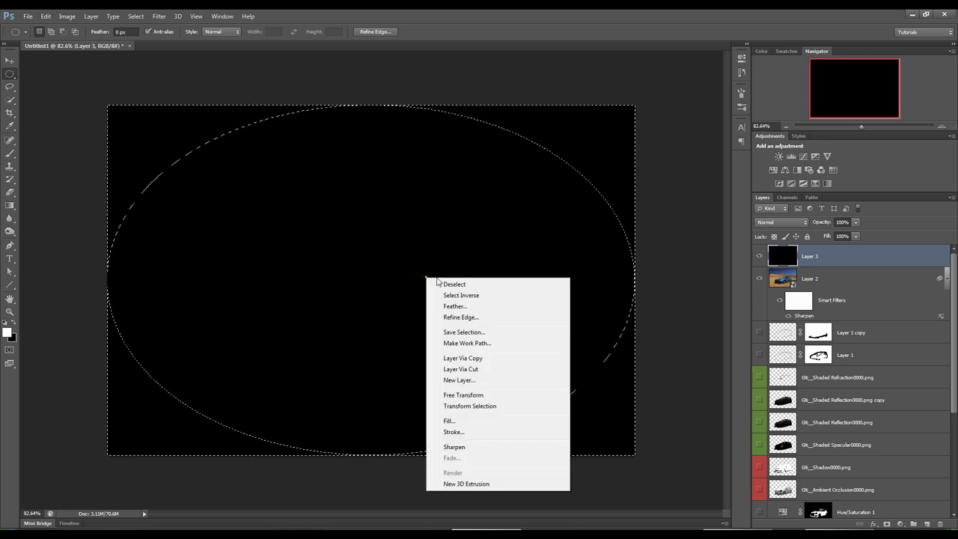
{"action": "left_click", "coordinate": [473, 308]}
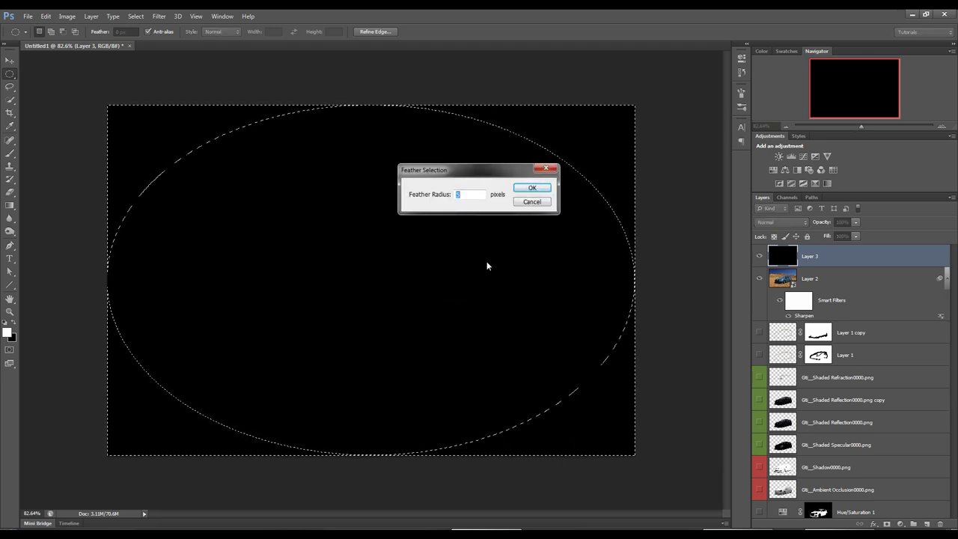
{"action": "type", "text": "100"}
{"action": "key", "text": "Return"}
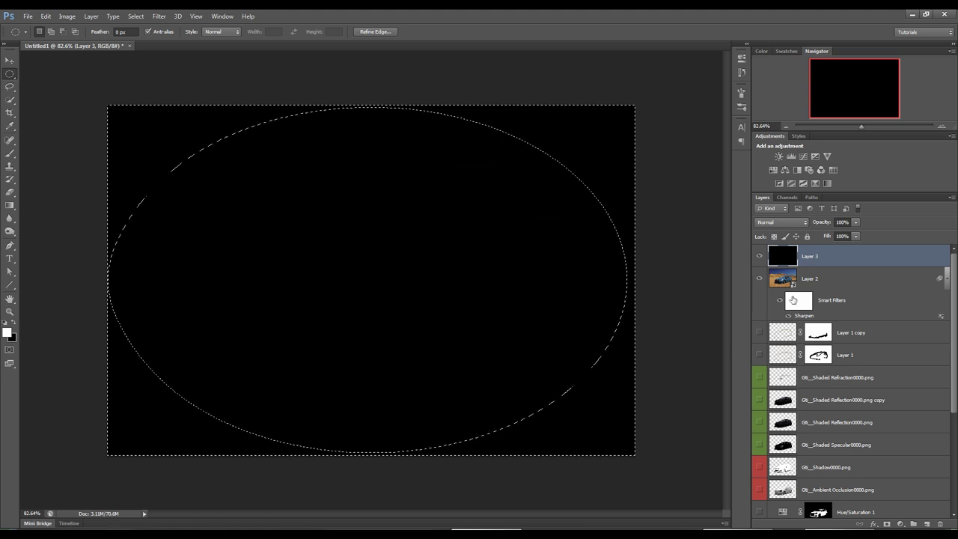
Mask Layer 3 so its black remains only around the image edges, and lower the layer's opacity to soften the vignette
{"action": "left_click", "coordinate": [887, 524], "text": "alt"}
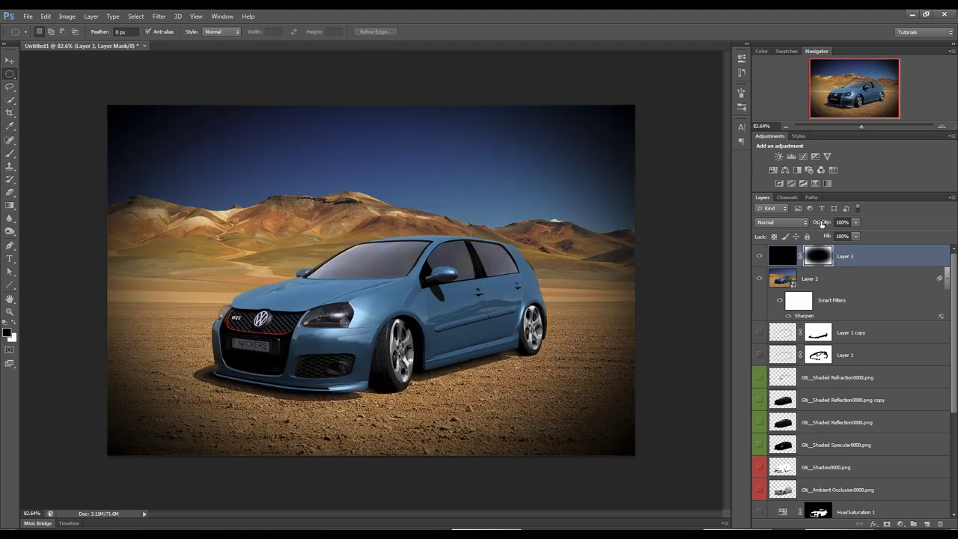
{"action": "left_click_drag", "start_coordinate": [822, 223], "coordinate": [800, 226]}
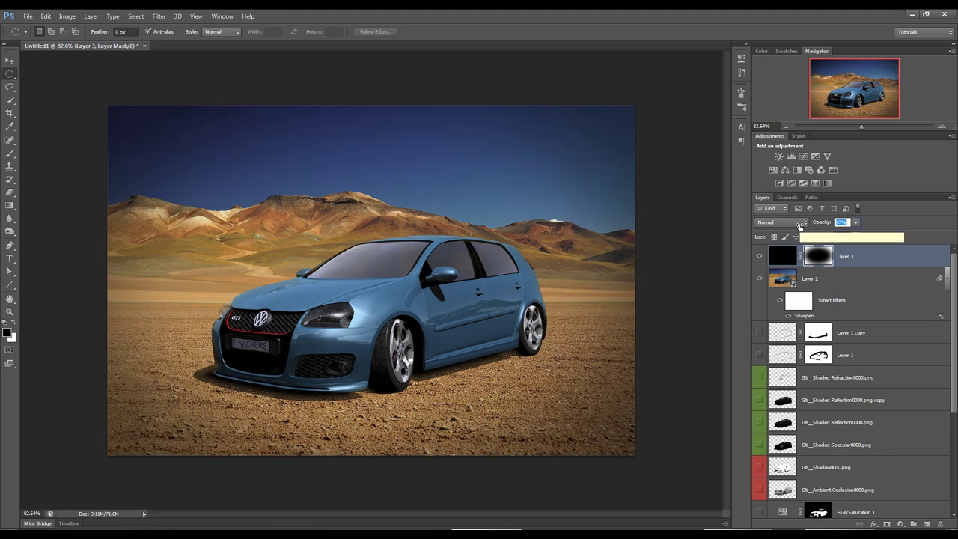
Apply the Add Noise filter to the Layer 2 smart object
{"action": "left_click", "coordinate": [779, 281]}
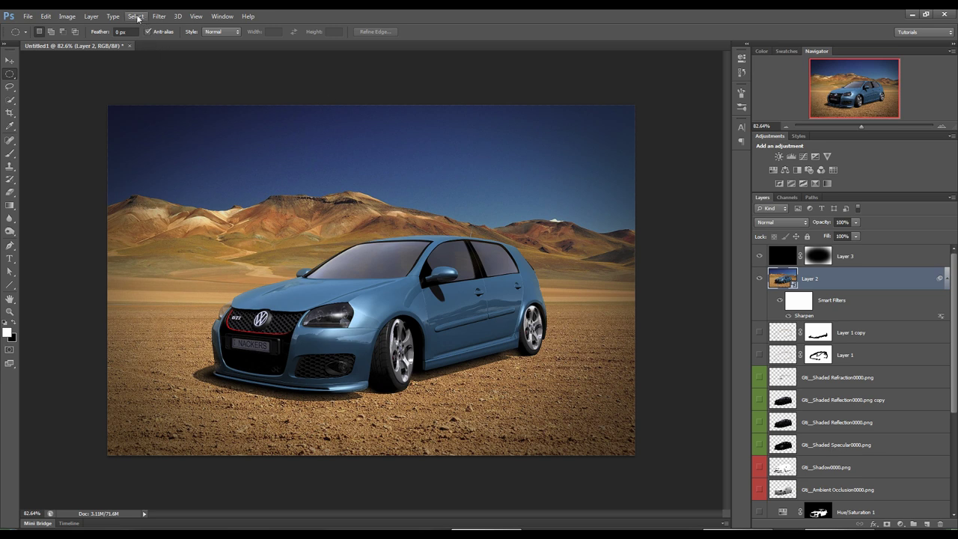
{"action": "left_click", "coordinate": [159, 16]}
{"action": "mouse_move", "coordinate": [182, 133]}
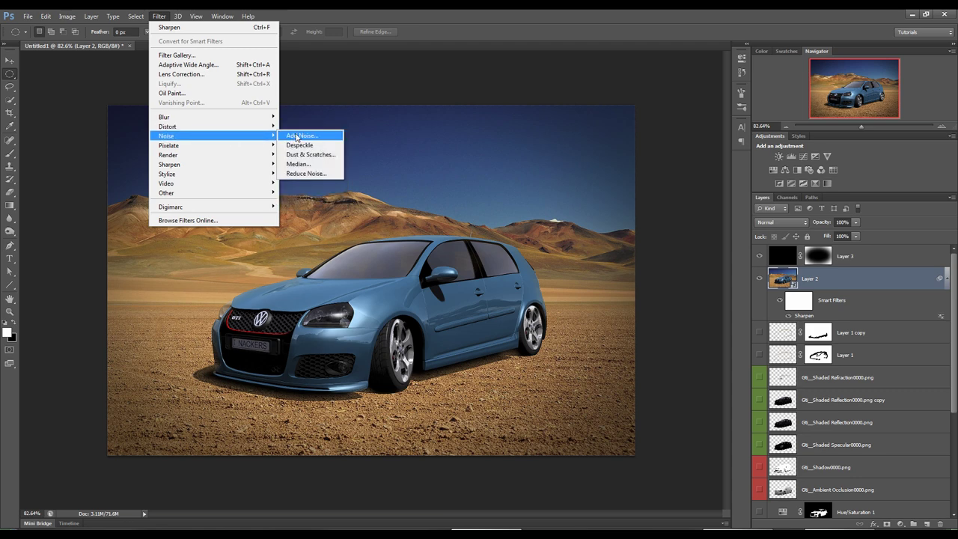
{"action": "left_click", "coordinate": [296, 136]}
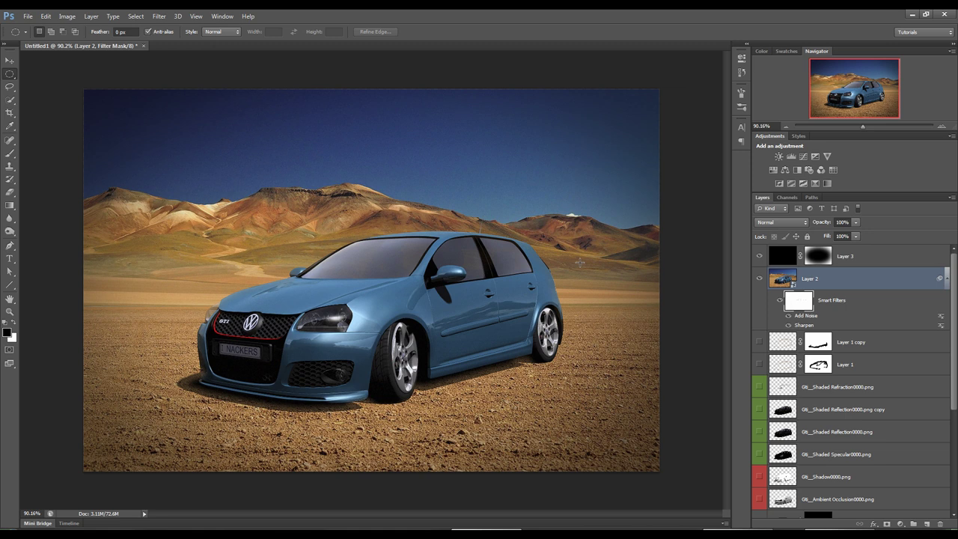
Add a Hue/Saturation adjustment layer above Layer 3
{"action": "left_click", "coordinate": [860, 256]}
{"action": "left_click", "coordinate": [773, 170]}
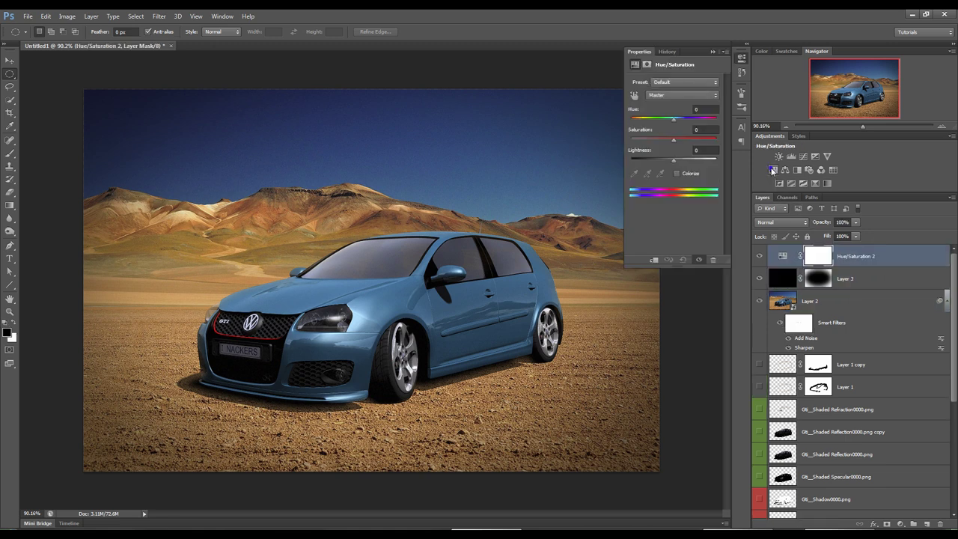
{"action": "left_click", "coordinate": [713, 52]}
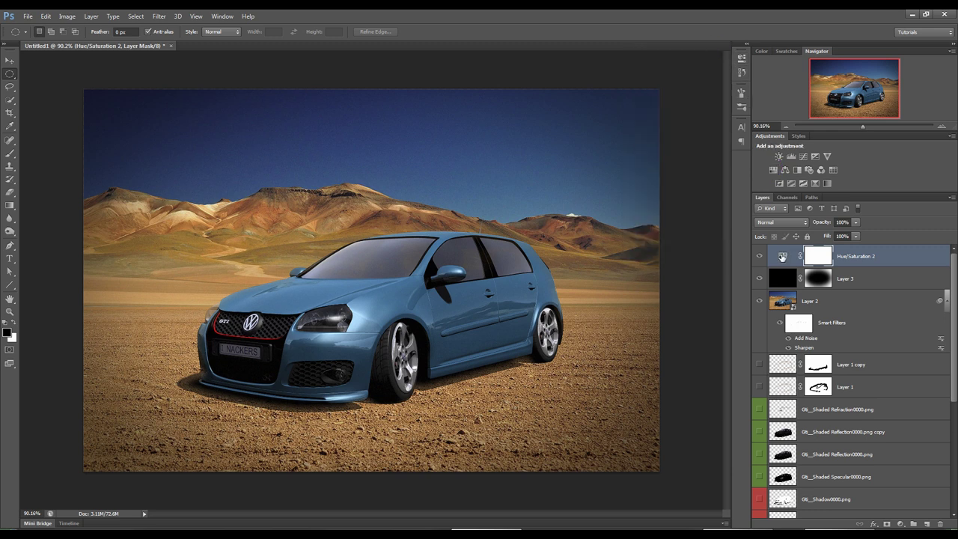
Add a Curves adjustment layer above the new Hue/Saturation layer and reshape its RGB curve
{"action": "left_click", "coordinate": [804, 156]}
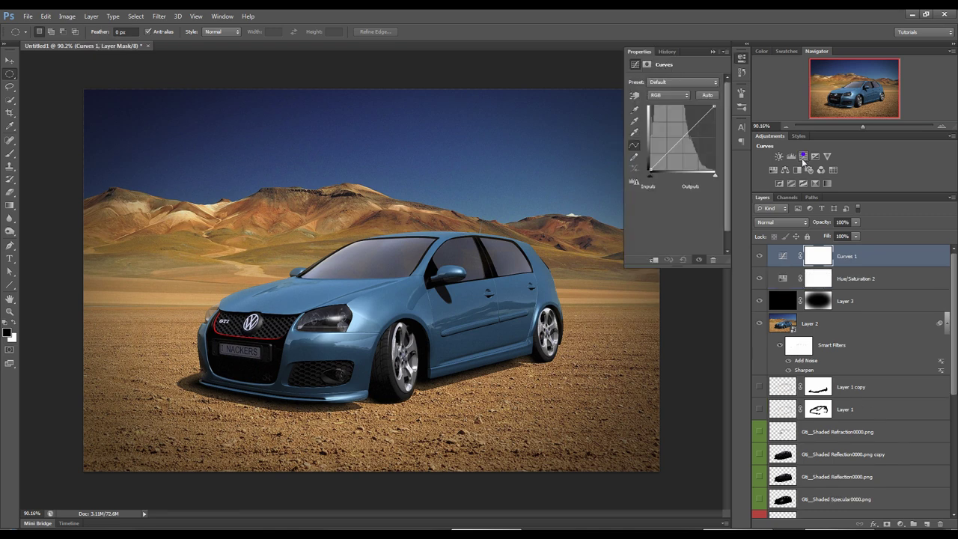
{"action": "mouse_move", "coordinate": [670, 151]}
{"action": "left_mouse_down"}
{"action": "mouse_move", "coordinate": [690, 133]}
{"action": "mouse_move", "coordinate": [662, 143]}
{"action": "left_mouse_up"}
Set the saturation of the Hue/Saturation 2 adjustment layer to -27
{"action": "left_click", "coordinate": [782, 278]}
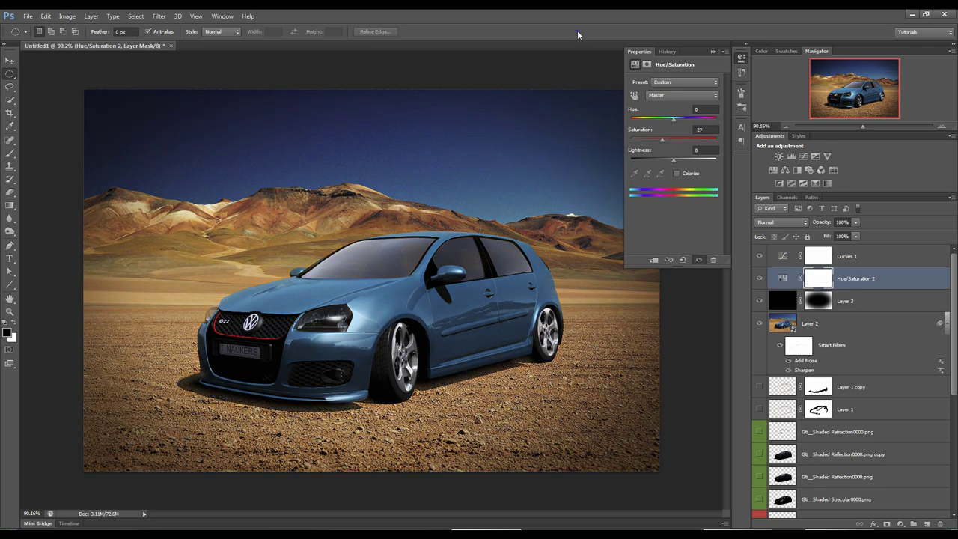
{"action": "left_click", "coordinate": [712, 52]}
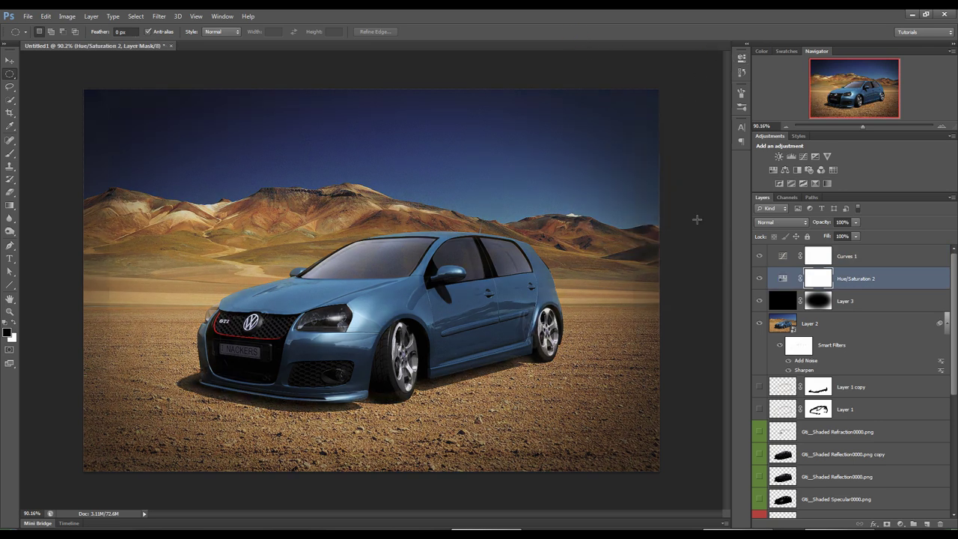
{"action": "scroll", "coordinate": [423, 462], "scroll_direction": "down", "scroll_amount": 1, "text": "alt"}
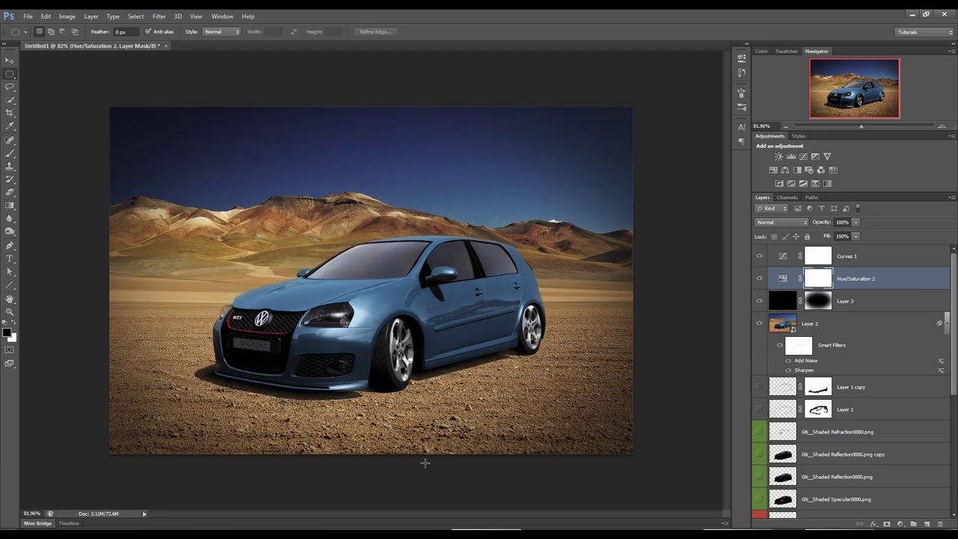